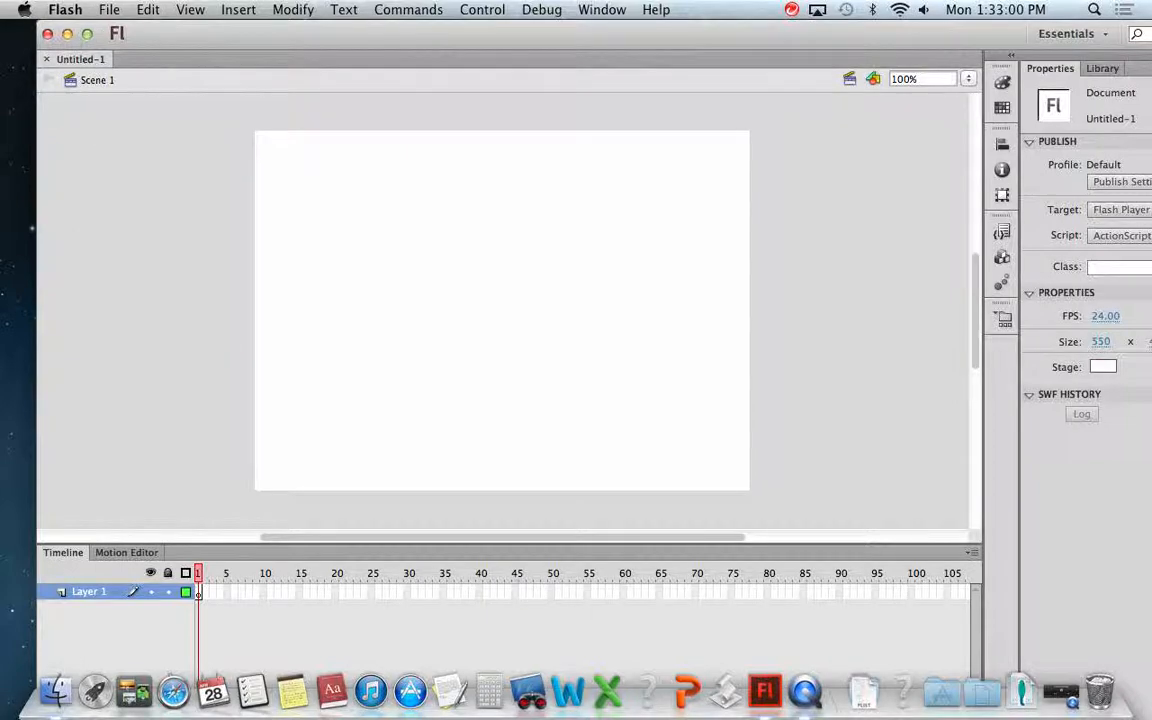
- Import jellyMan.ai from Downloads to the stage, converting to Flash Layers with objects at their original position
{"action": "left_click", "coordinate": [109, 9]}
{"action": "mouse_move", "coordinate": [167, 258]}
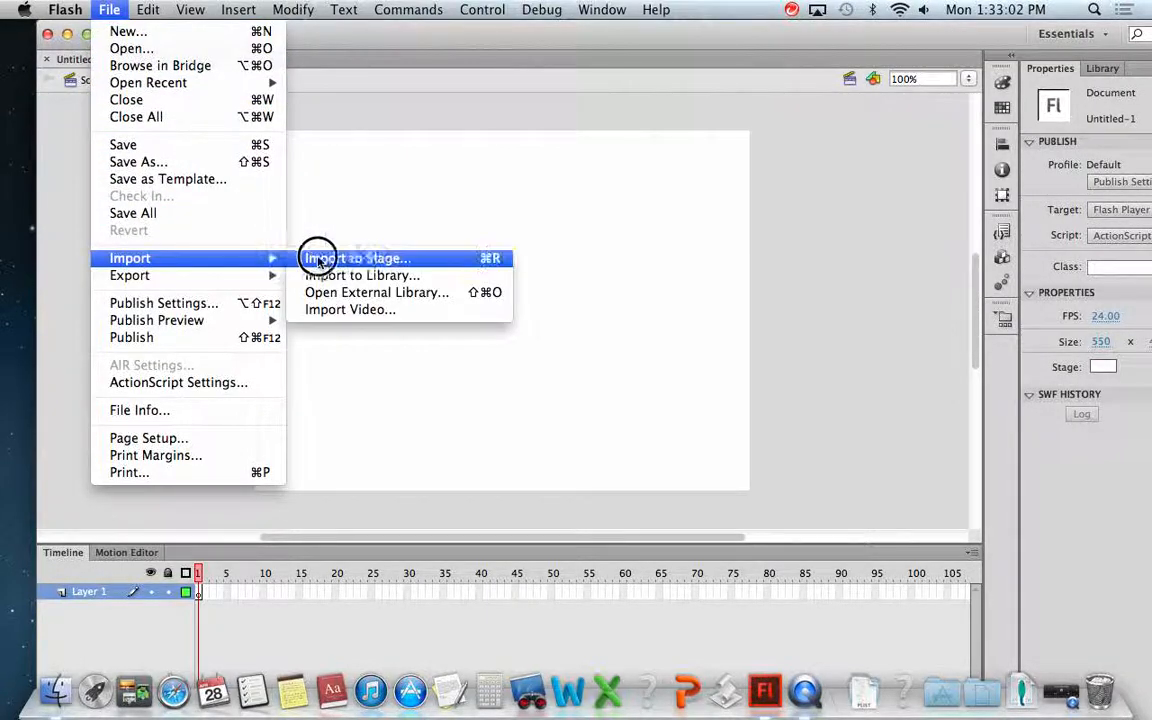
{"action": "left_click", "coordinate": [357, 257]}
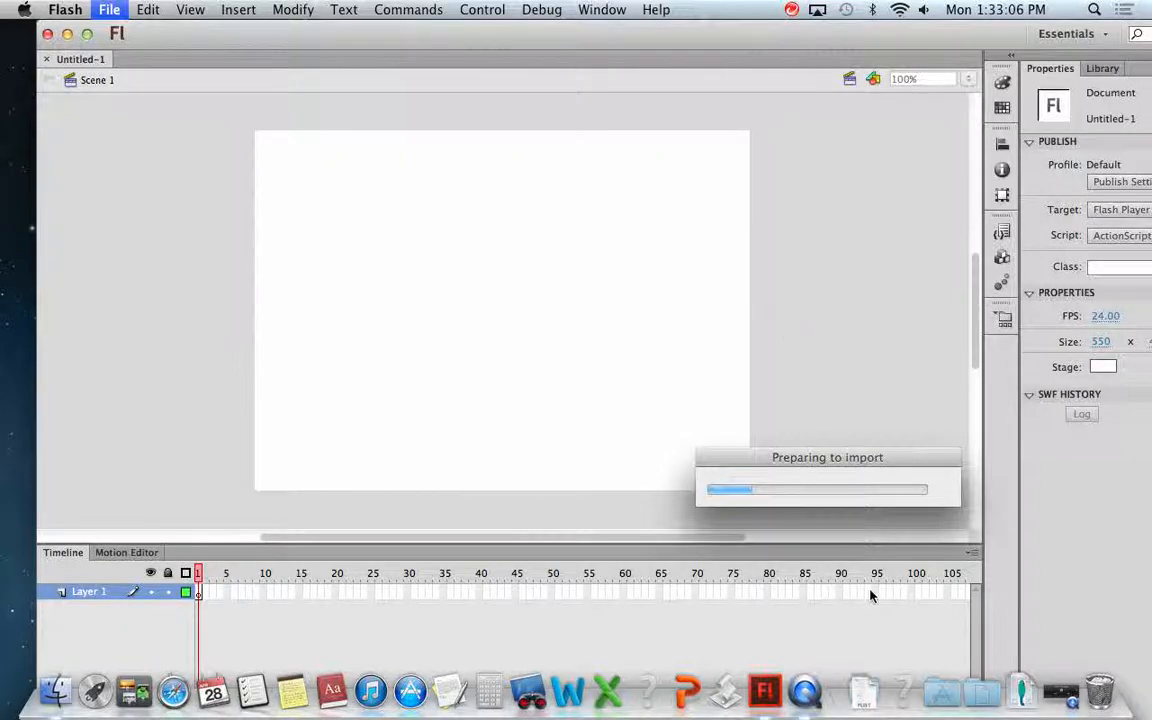
{"action": "left_click", "coordinate": [1022, 692]}
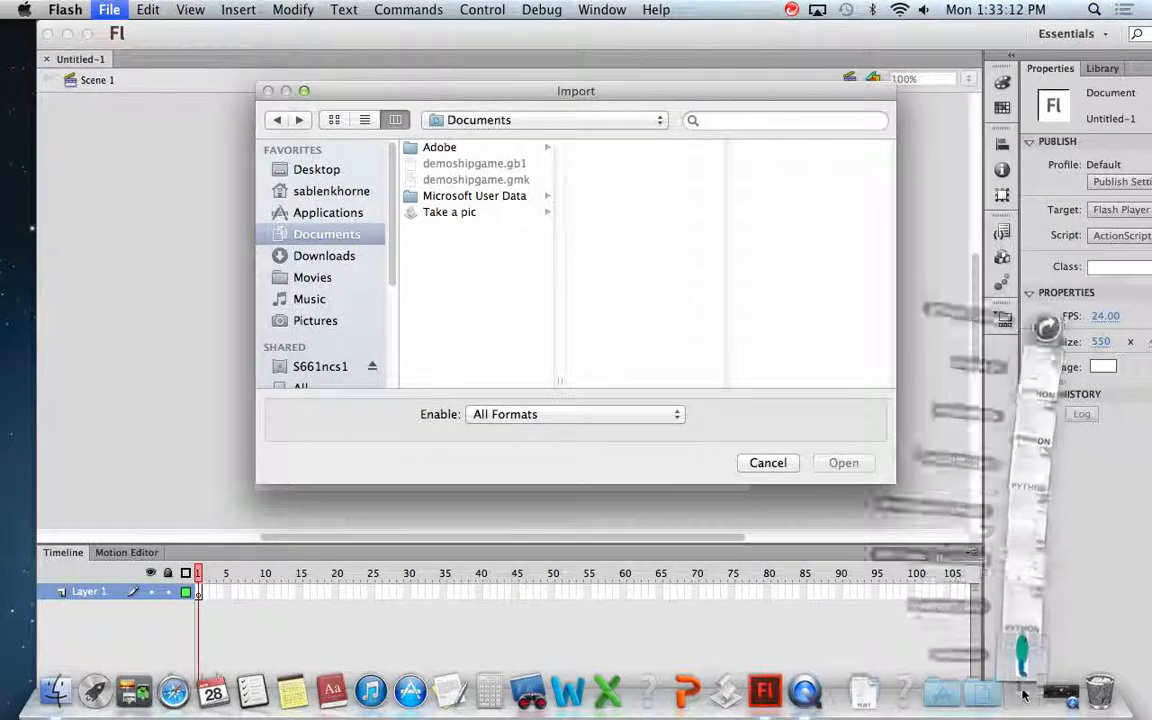
{"action": "left_click_drag", "start_coordinate": [1022, 648], "coordinate": [497, 318]}
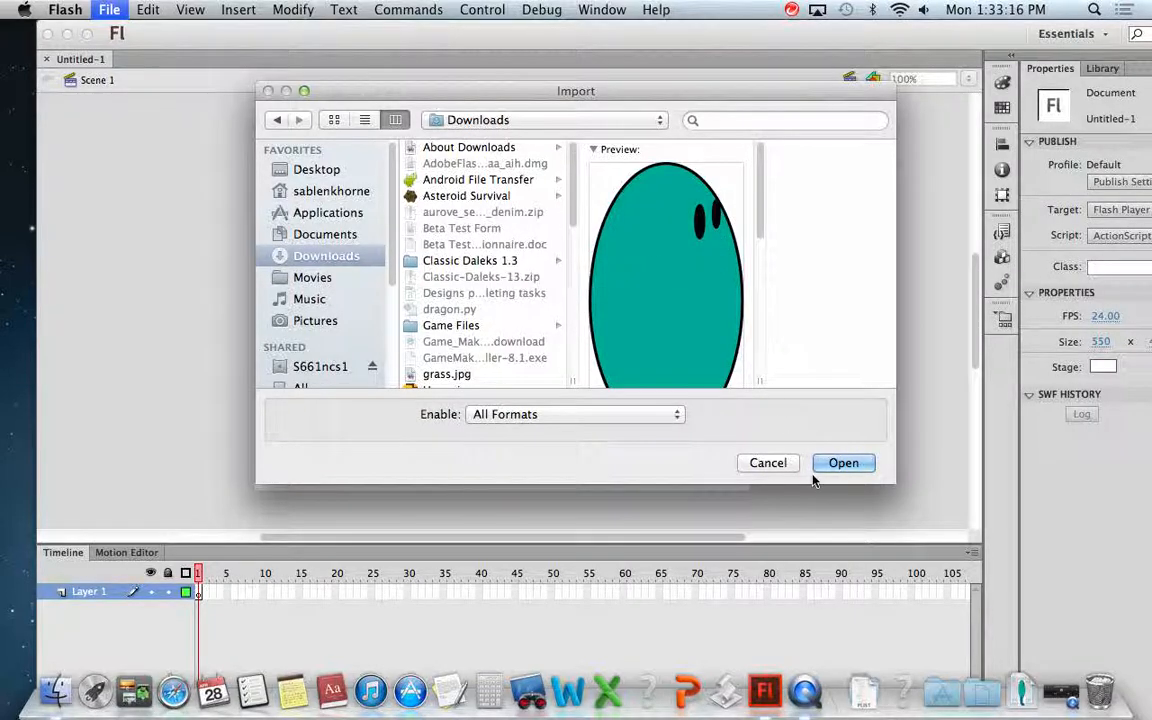
{"action": "left_click", "coordinate": [845, 464]}
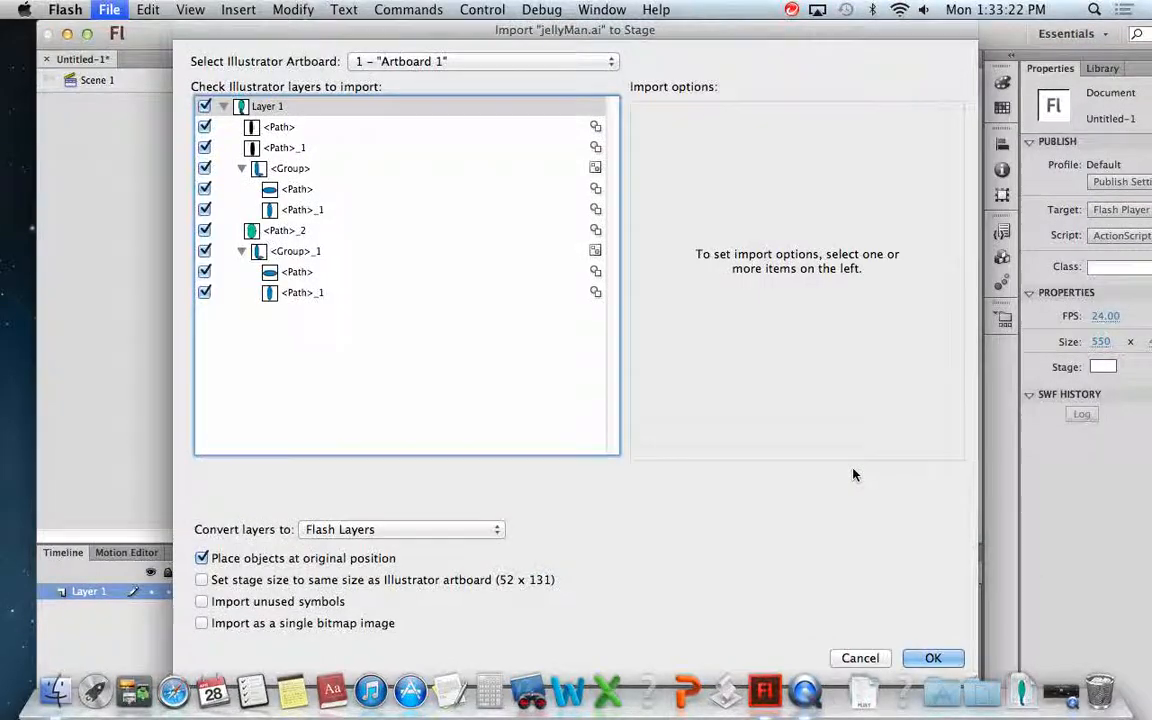
{"action": "left_click", "coordinate": [933, 658]}
{"action": "left_click", "coordinate": [87, 34]}
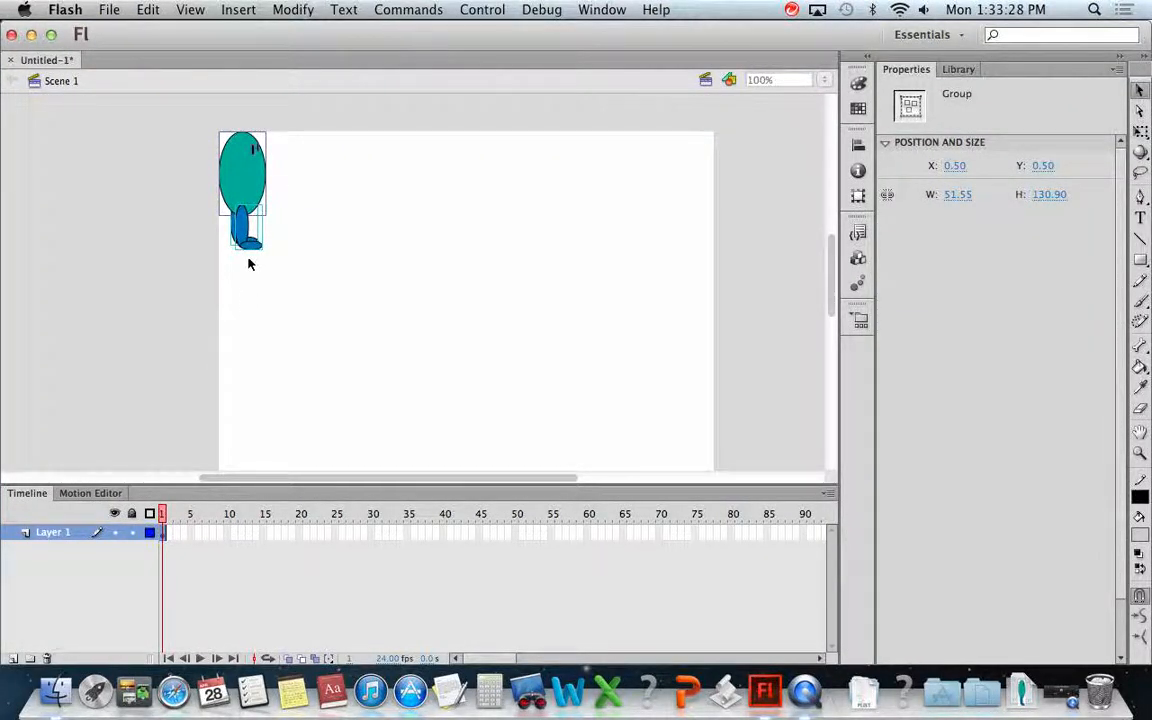
- Check the whole character's dimensions and resize the stage to 120 x 150 px
{"action": "left_click", "coordinate": [303, 239]}
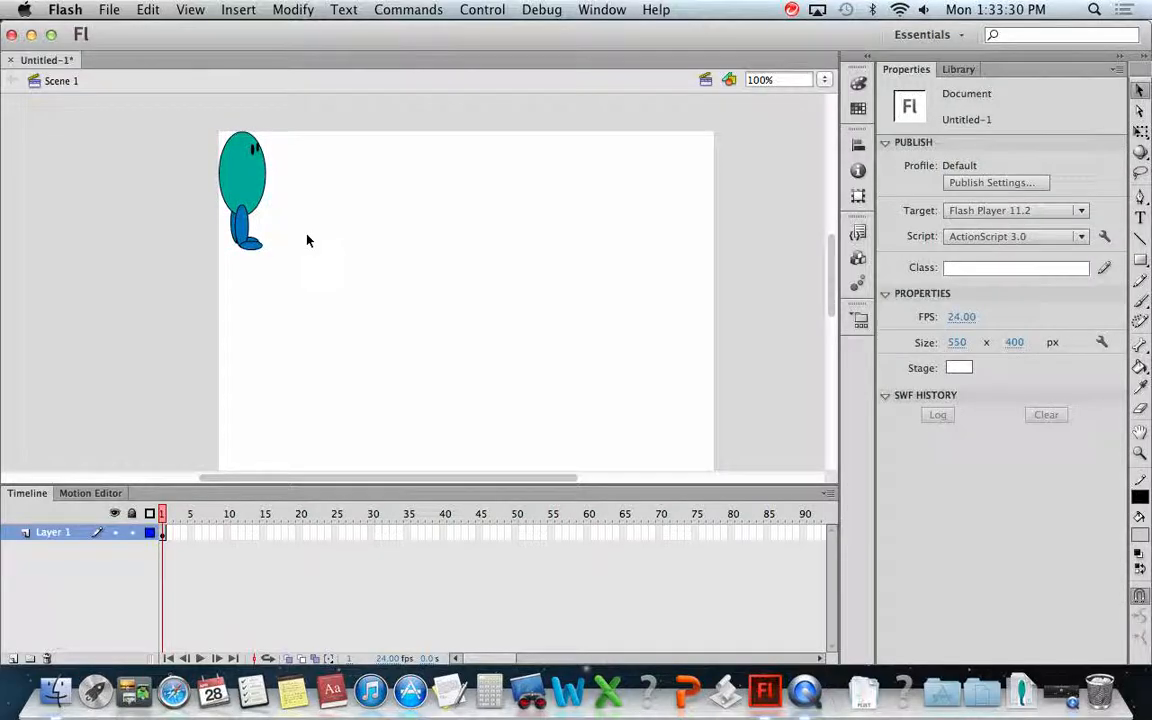
{"action": "left_click_drag", "start_coordinate": [318, 263], "coordinate": [181, 99]}
{"action": "left_click", "coordinate": [430, 177]}
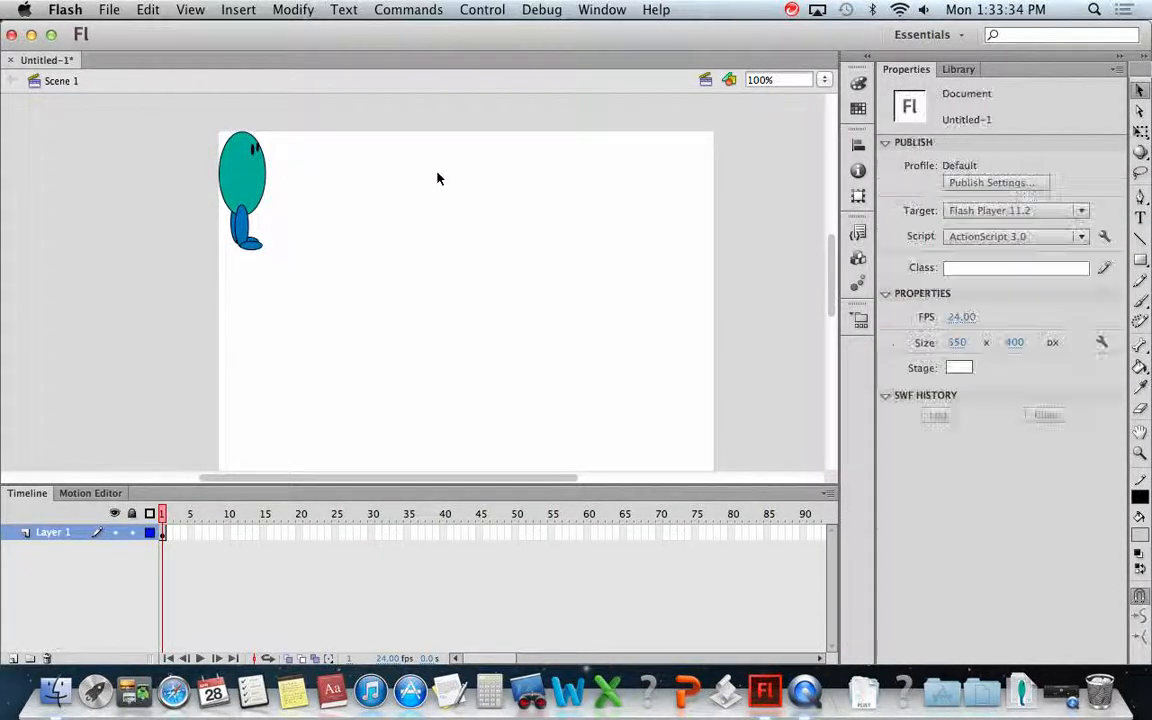
{"action": "left_click_drag", "start_coordinate": [343, 260], "coordinate": [183, 100]}
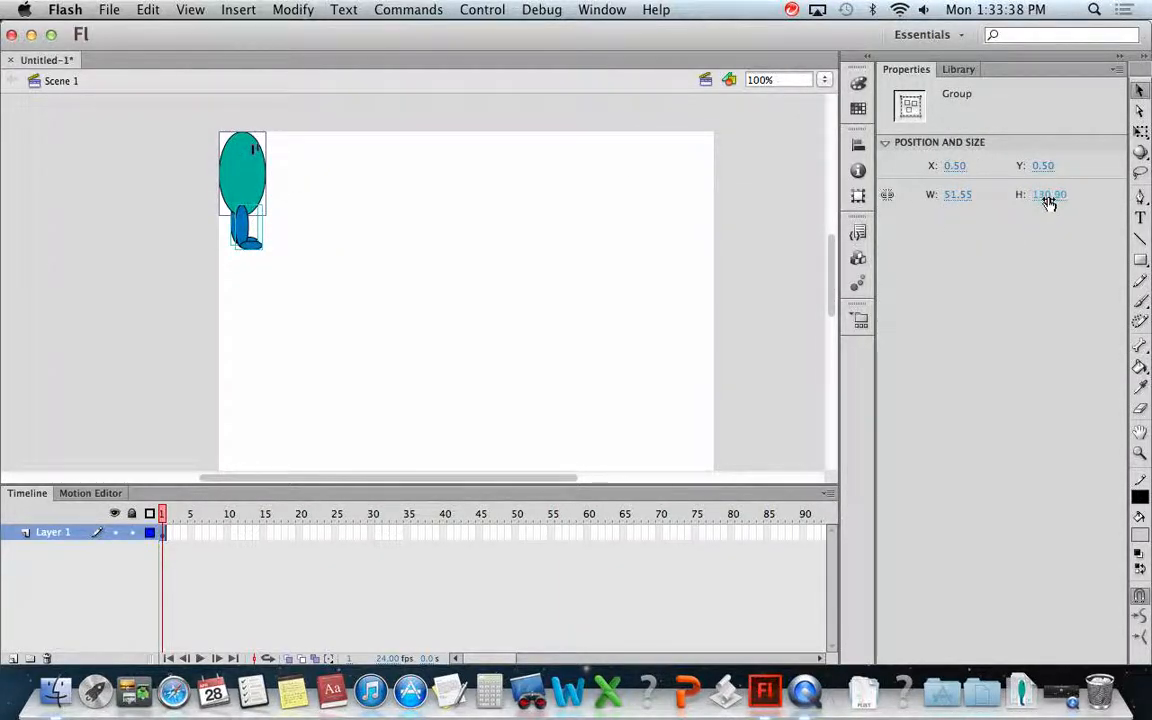
{"action": "left_click", "coordinate": [448, 187]}
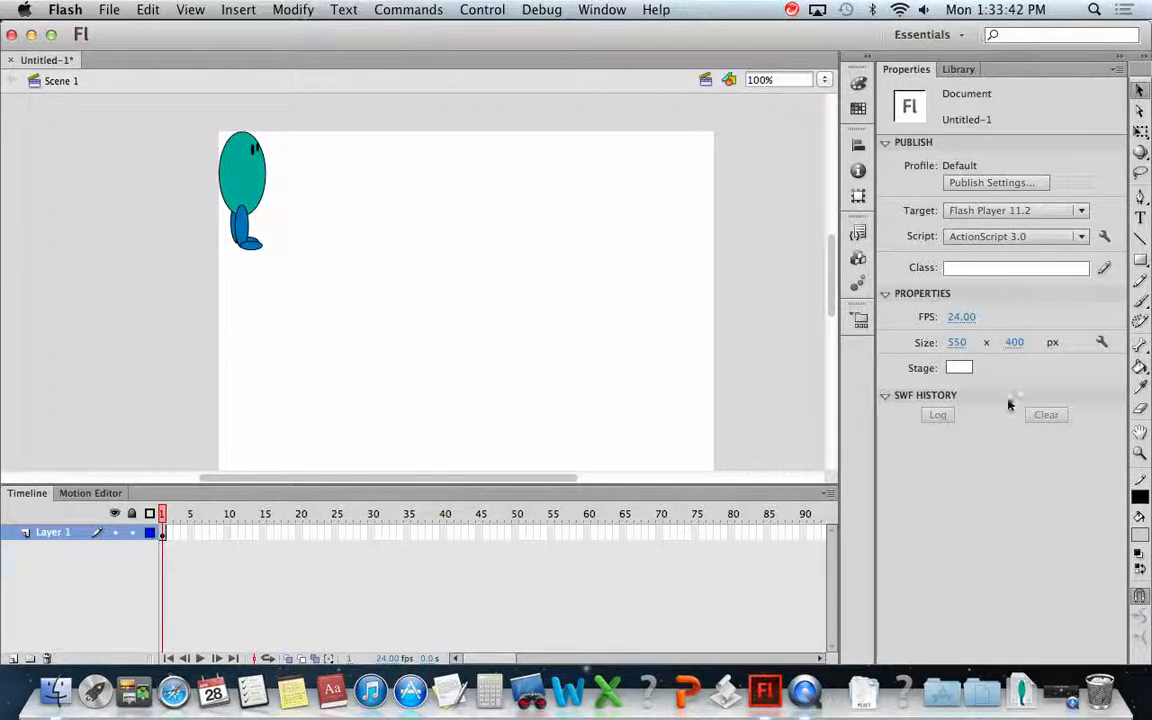
{"action": "left_click", "coordinate": [960, 343]}
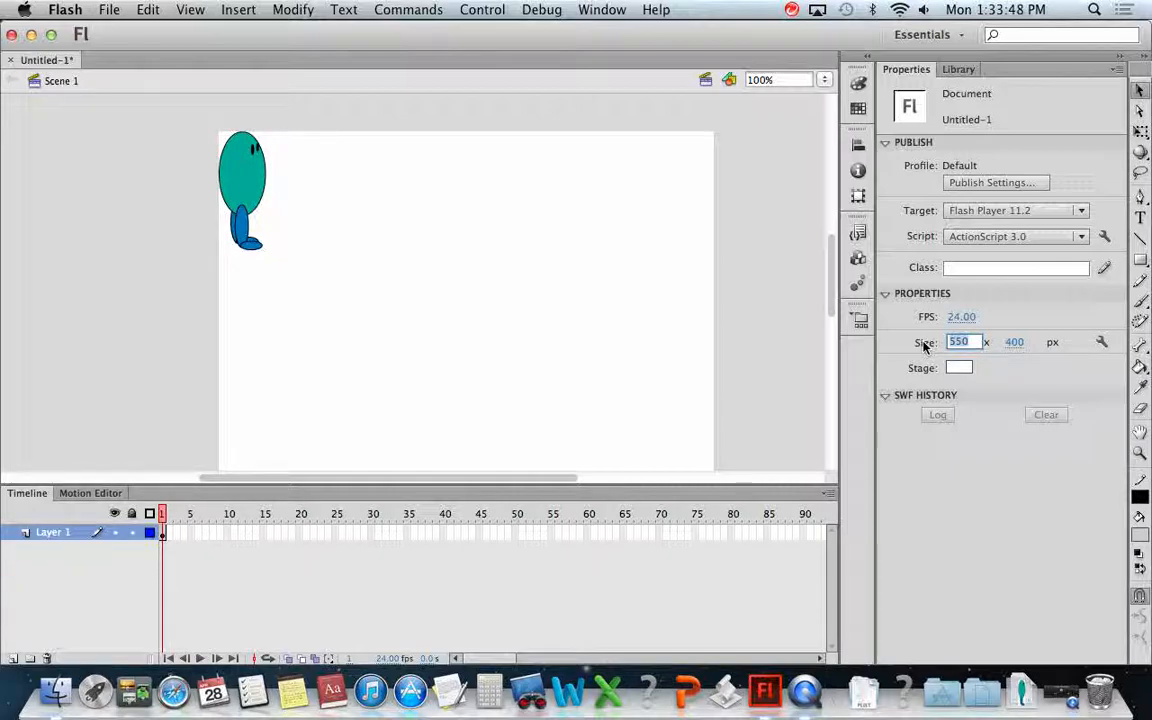
{"action": "type", "text": "120"}
{"action": "key", "text": "Tab"}
{"action": "type", "text": "150"}
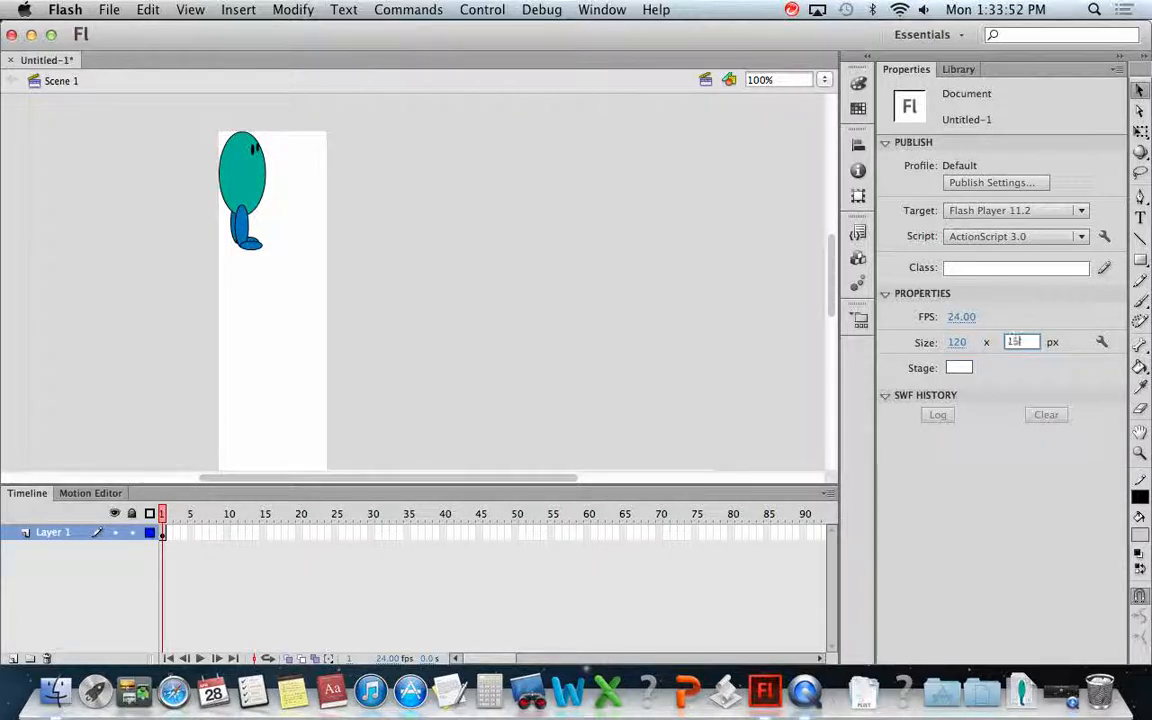
{"action": "key", "text": "Return"}
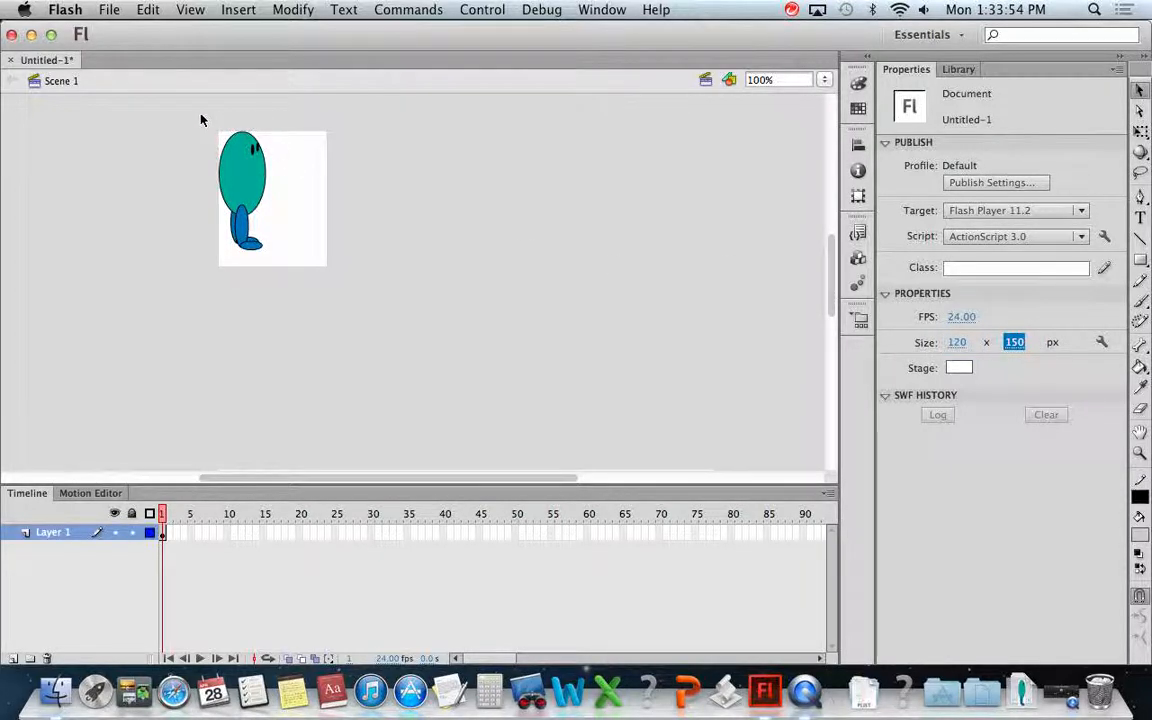
- Move the whole character to about the middle of the stage, at X 33.50 and Y 10.50
{"action": "left_click_drag", "start_coordinate": [198, 123], "coordinate": [321, 278]}
{"action": "left_click_drag", "start_coordinate": [223, 168], "coordinate": [267, 178]}
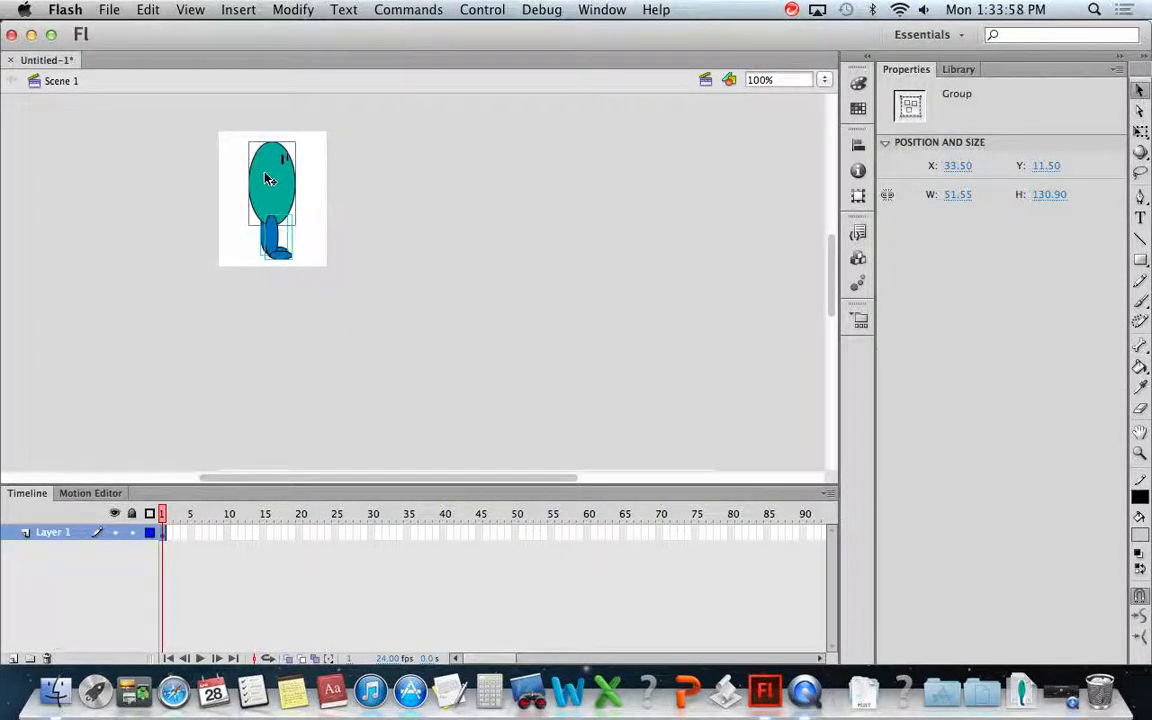
{"action": "key", "text": "Up"}
{"action": "left_click", "coordinate": [401, 231]}
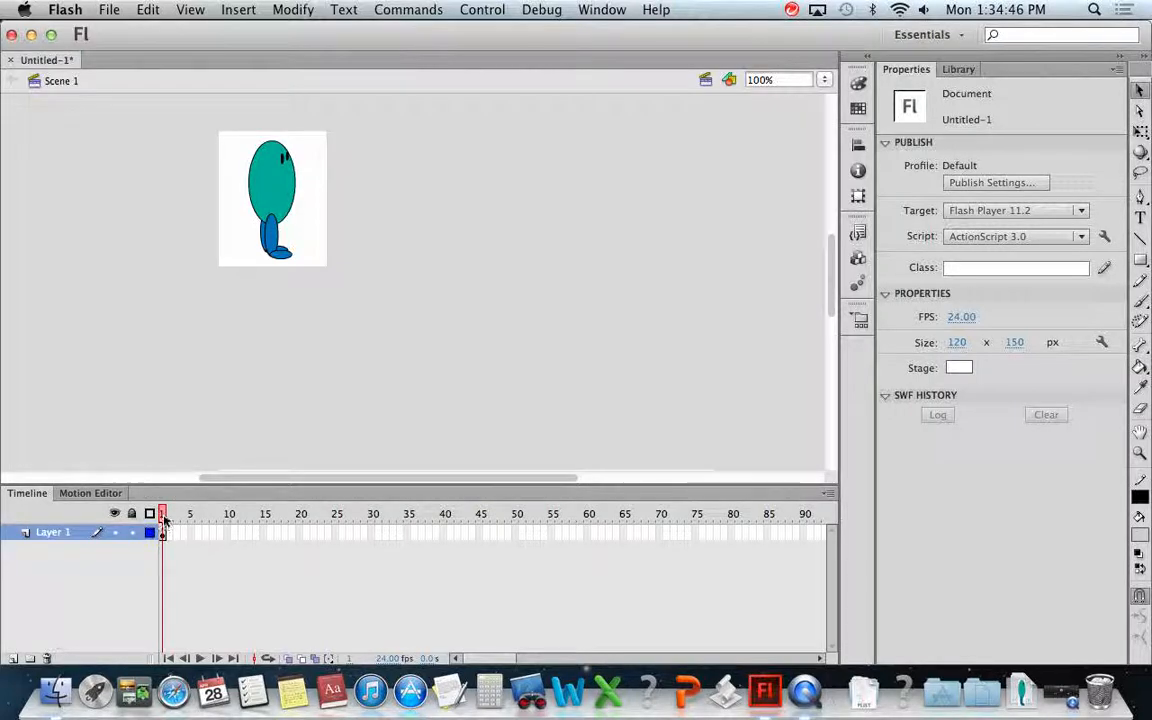
- Examine the character's leg group and body drawing object to see how the parts are separated
{"action": "left_click", "coordinate": [278, 250]}
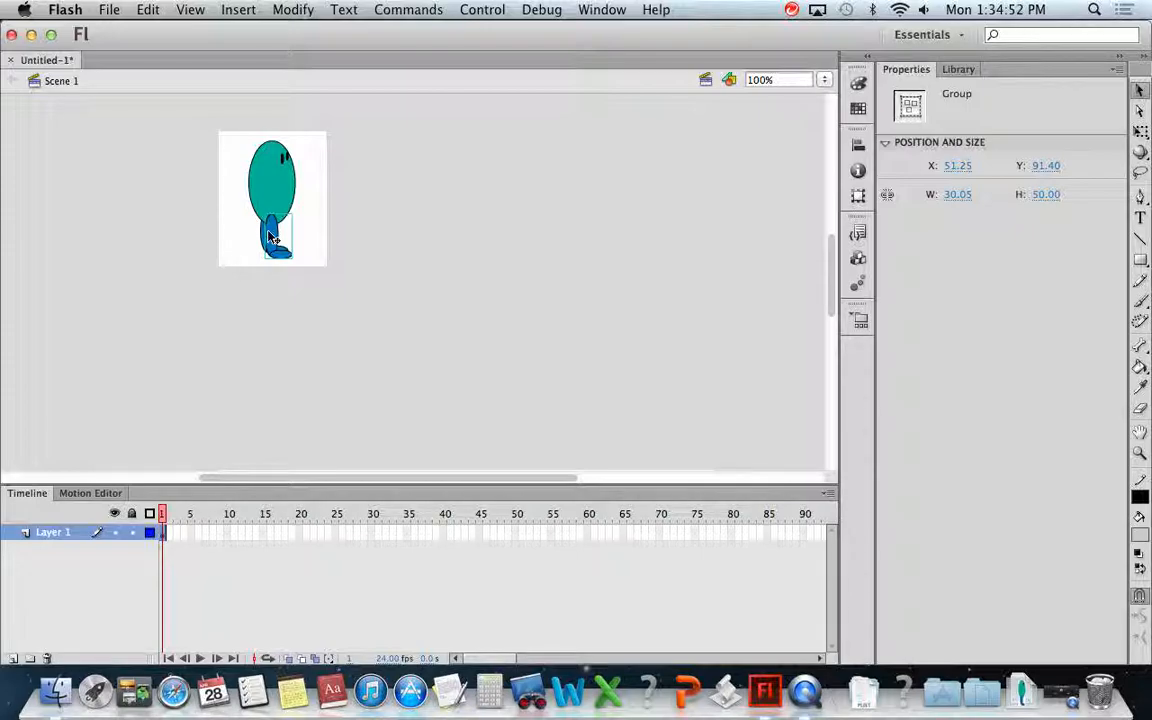
{"action": "left_click", "coordinate": [288, 188]}
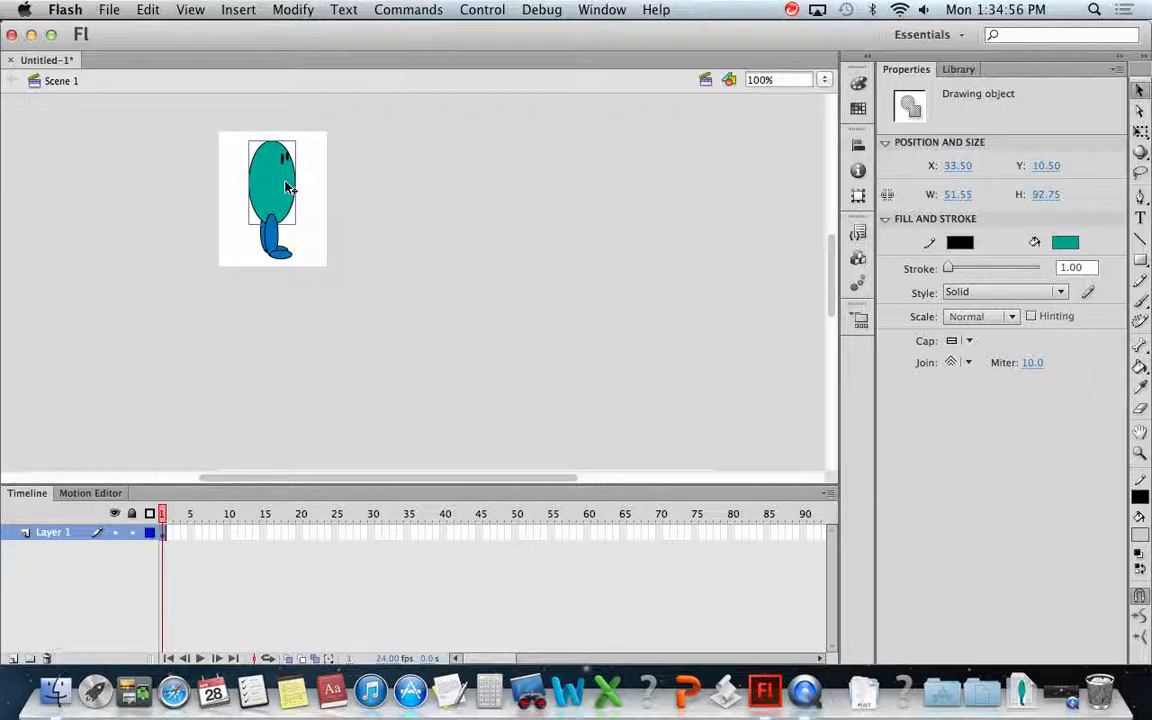
{"action": "double_click", "coordinate": [272, 191]}
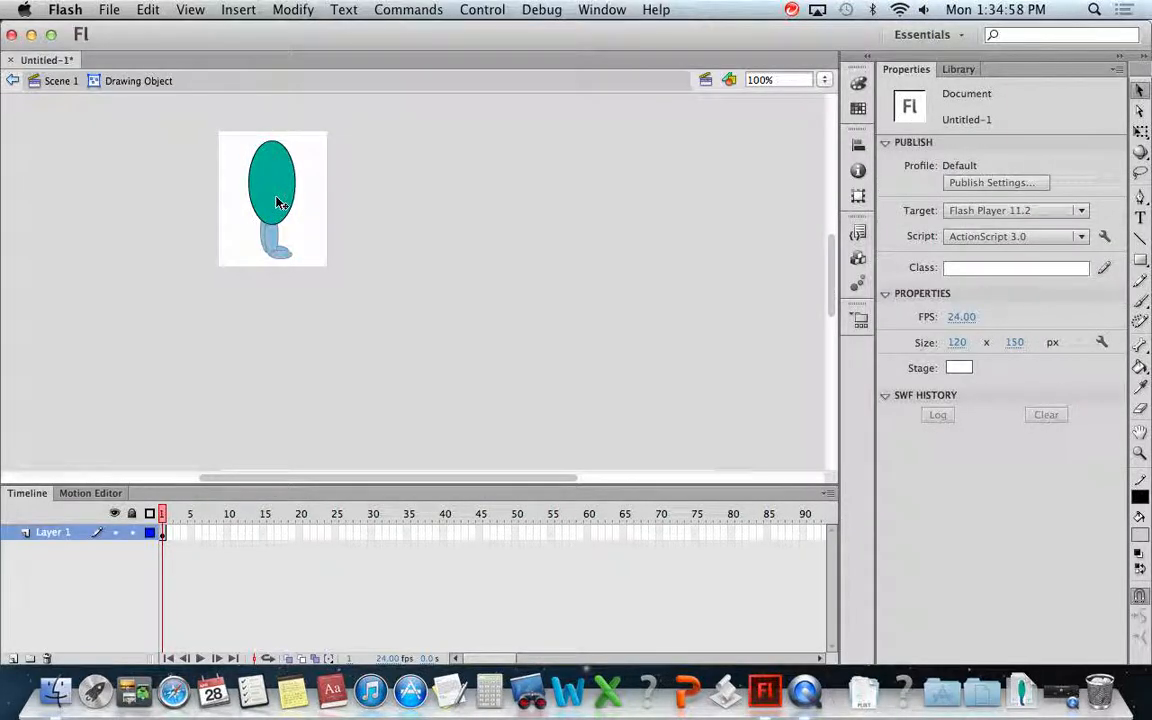
{"action": "left_click", "coordinate": [283, 167]}
{"action": "left_click", "coordinate": [353, 173]}
{"action": "double_click", "coordinate": [353, 173]}
{"action": "left_click", "coordinate": [319, 224]}
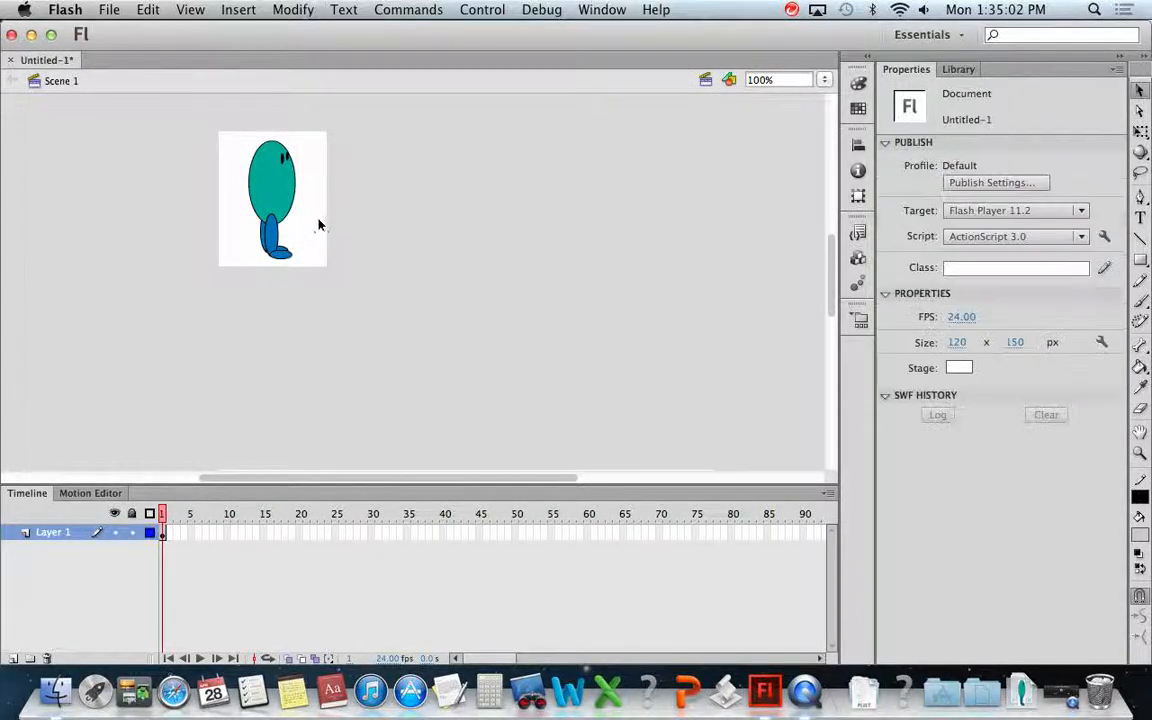
- Cut the front leg and paste it in place on a new layer above Layer 1
{"action": "left_click", "coordinate": [280, 240]}
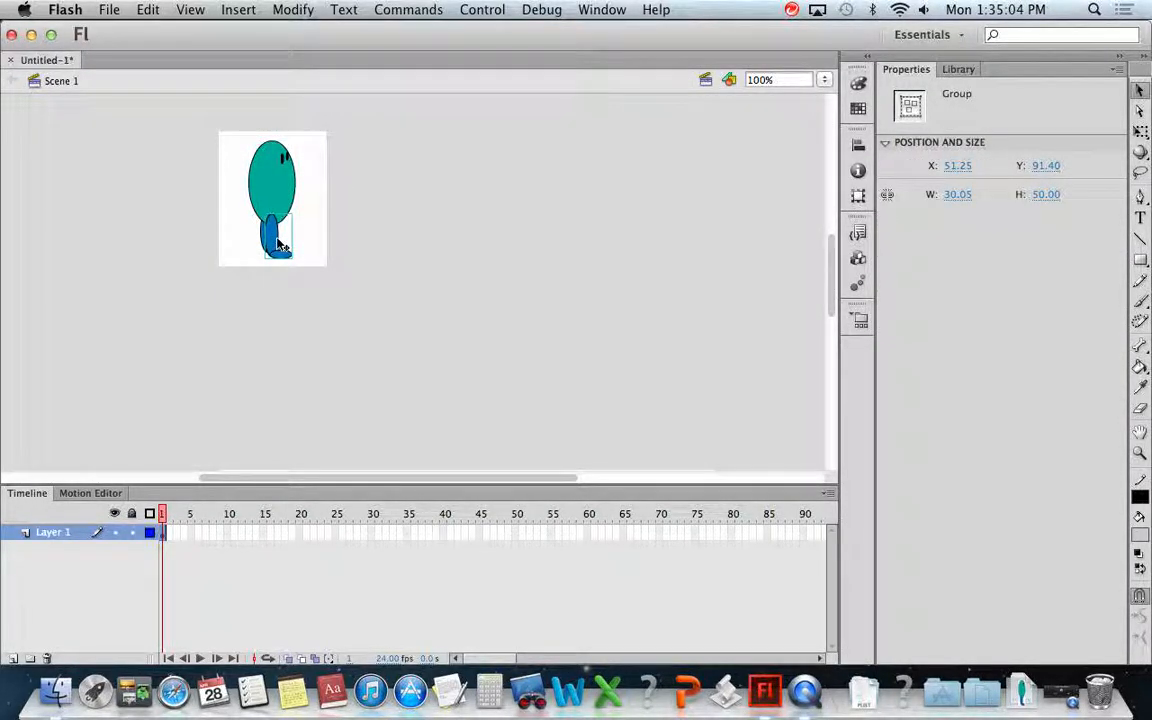
{"action": "left_click", "coordinate": [309, 253]}
{"action": "left_click", "coordinate": [284, 246]}
{"action": "left_click", "coordinate": [160, 9]}
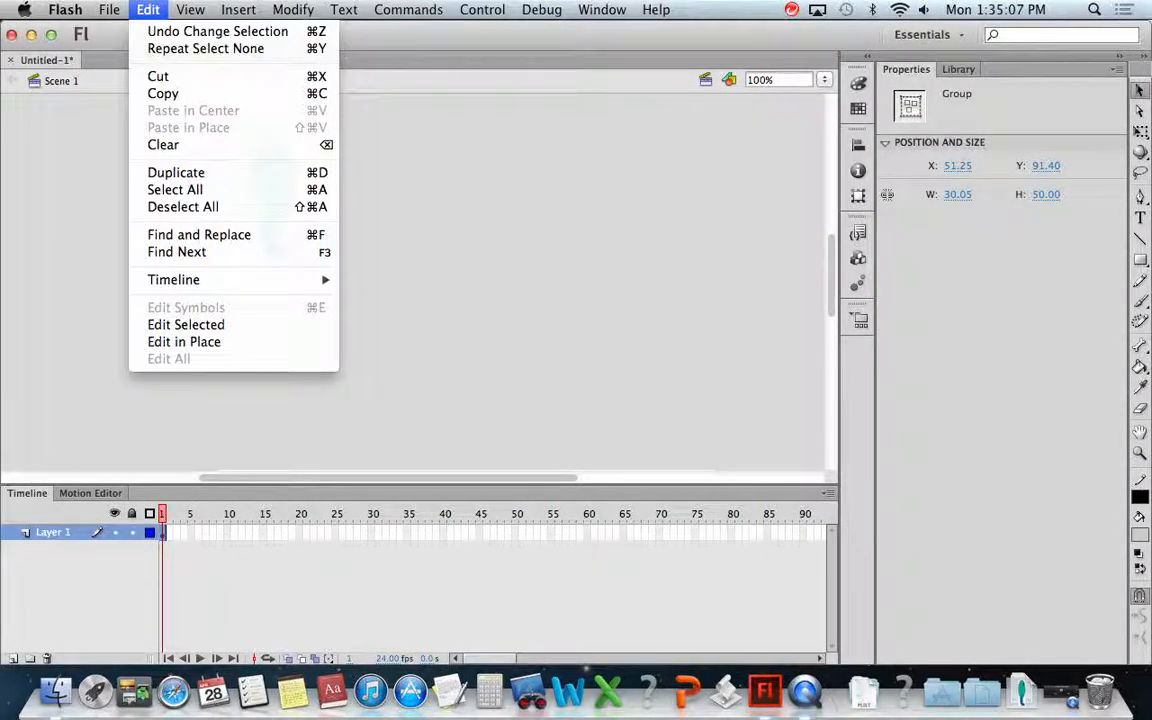
{"action": "left_click", "coordinate": [175, 80]}
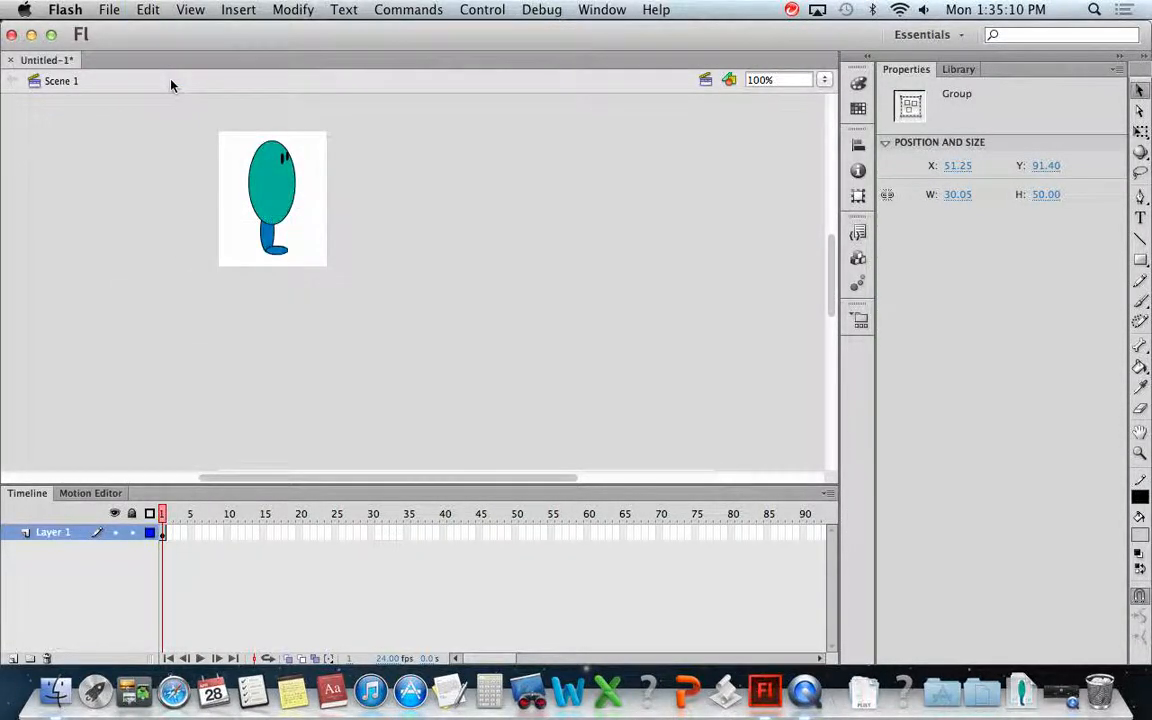
{"action": "left_click", "coordinate": [13, 657]}
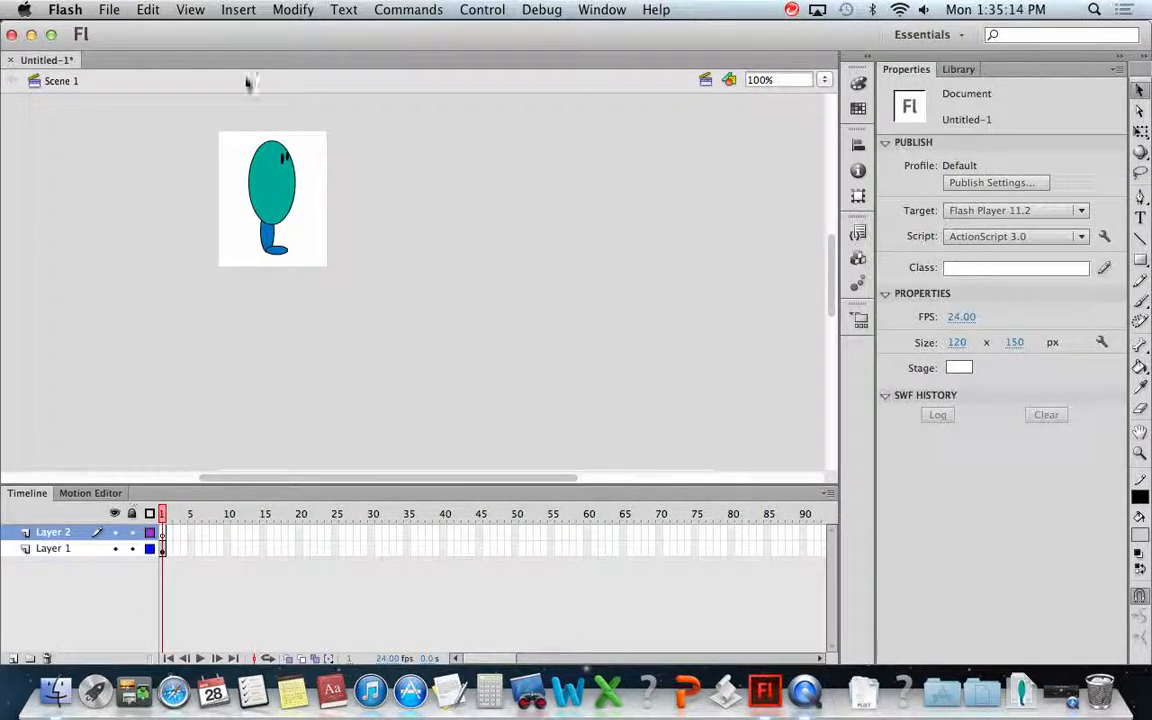
{"action": "left_click", "coordinate": [148, 9]}
{"action": "left_click", "coordinate": [187, 128]}
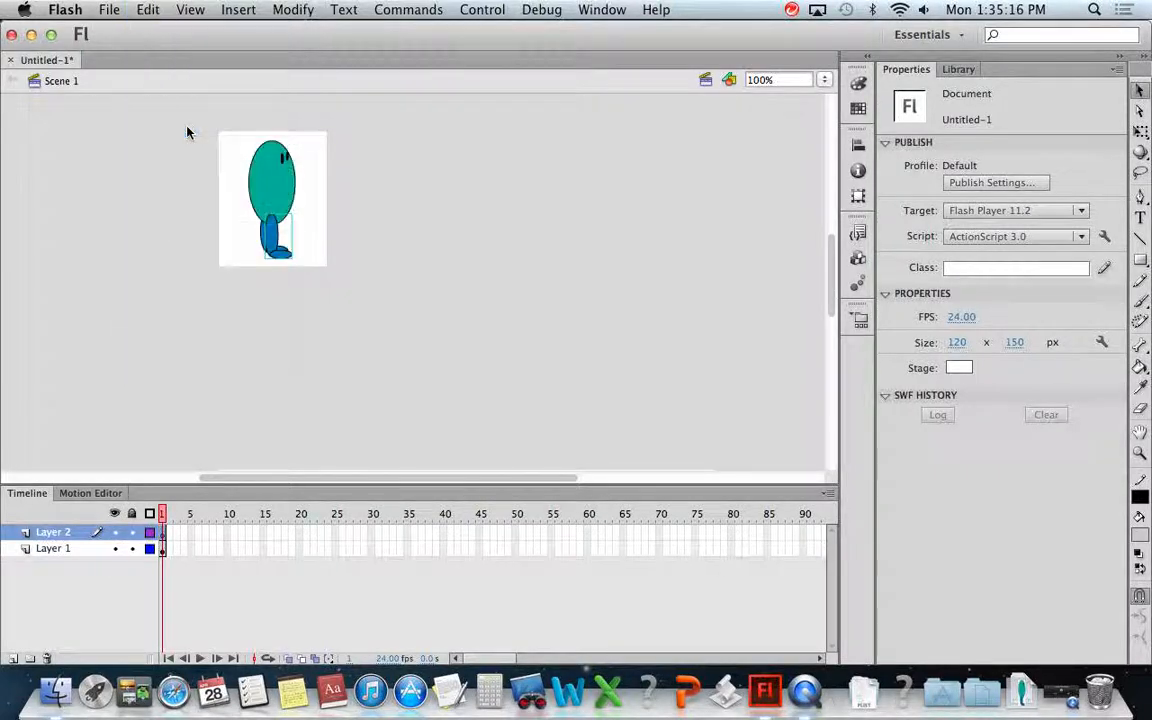
{"action": "left_click", "coordinate": [173, 358]}
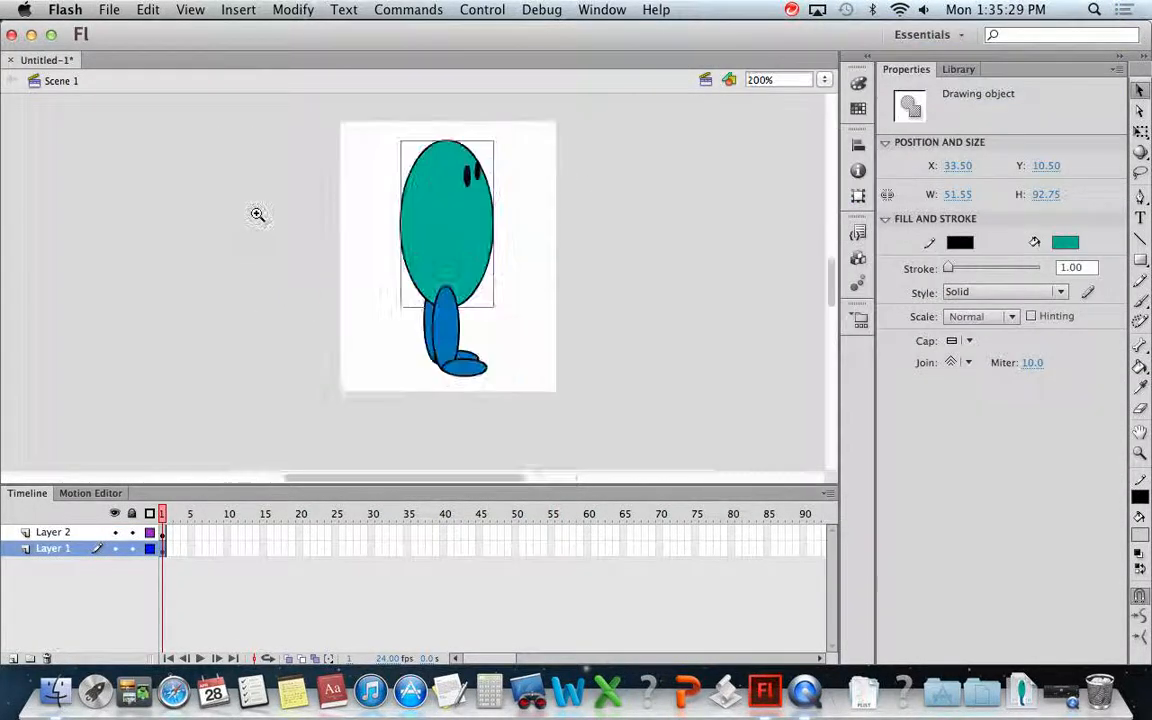
- Cut the back leg and paste it in place on another new layer directly above Layer 1
{"action": "left_click", "coordinate": [418, 241]}
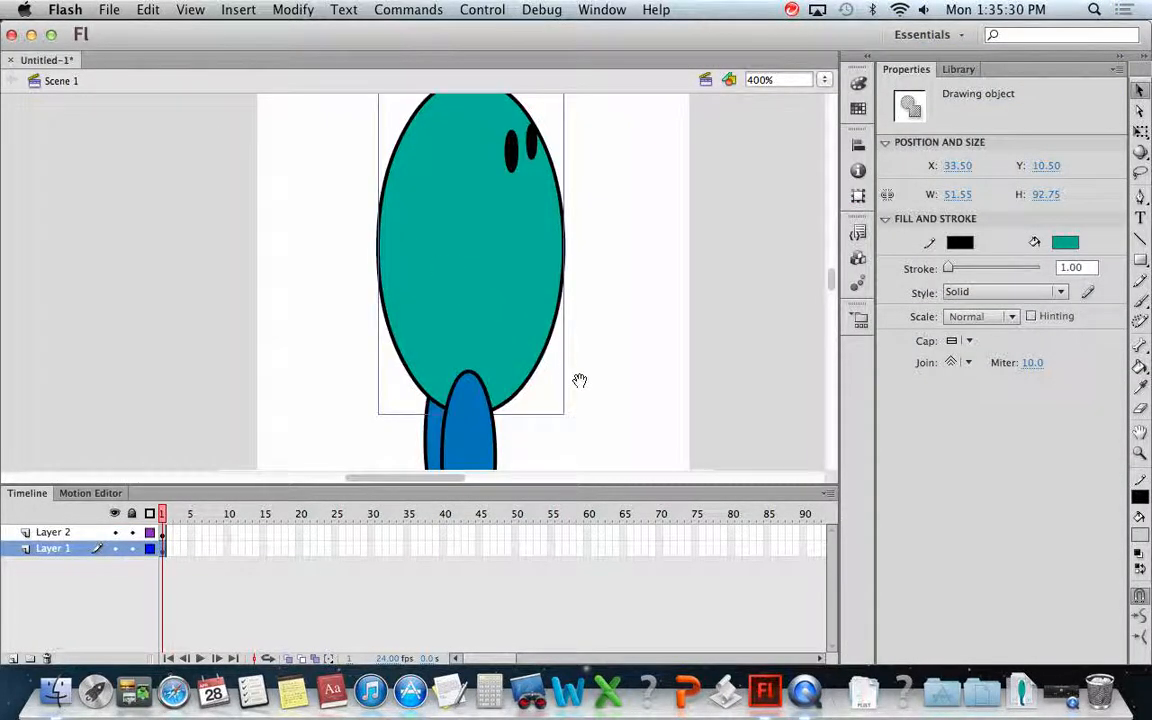
{"action": "left_click_drag", "start_coordinate": [617, 301], "coordinate": [581, 211]}
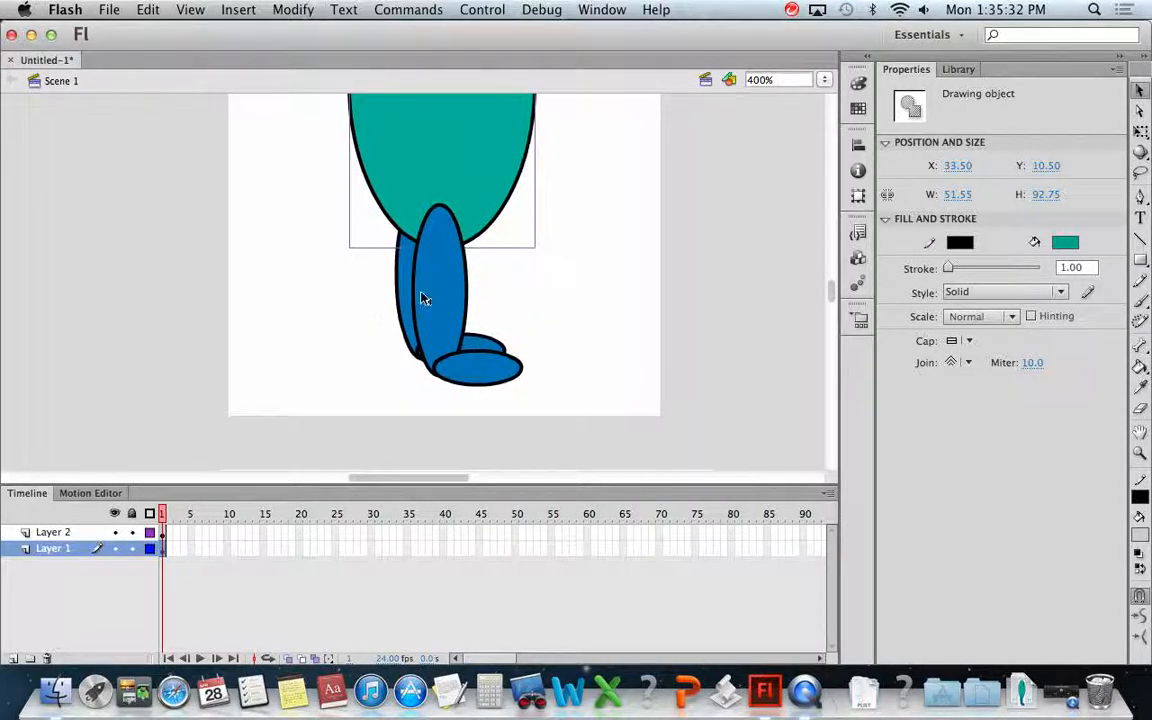
{"action": "left_click", "coordinate": [406, 276]}
{"action": "left_click", "coordinate": [391, 279]}
{"action": "left_click", "coordinate": [400, 273]}
{"action": "left_click", "coordinate": [190, 9]}
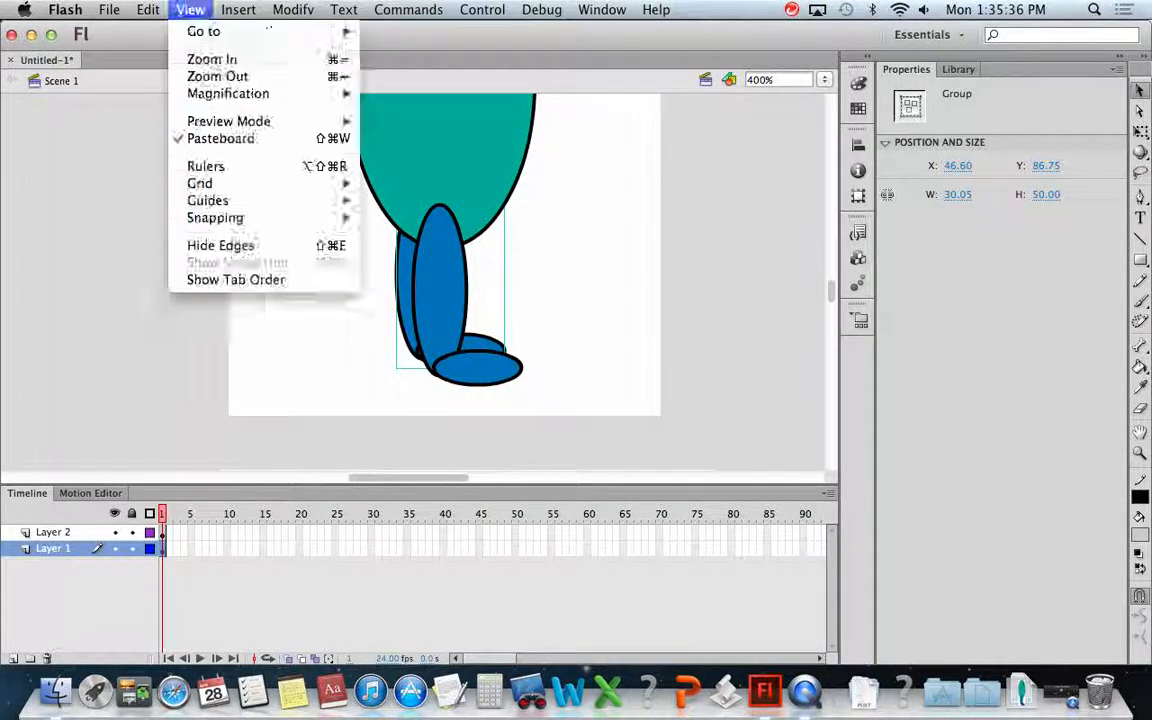
{"action": "left_click", "coordinate": [148, 12]}
{"action": "left_click", "coordinate": [147, 10]}
{"action": "left_click", "coordinate": [147, 10]}
{"action": "left_click", "coordinate": [147, 10]}
{"action": "left_click", "coordinate": [147, 10]}
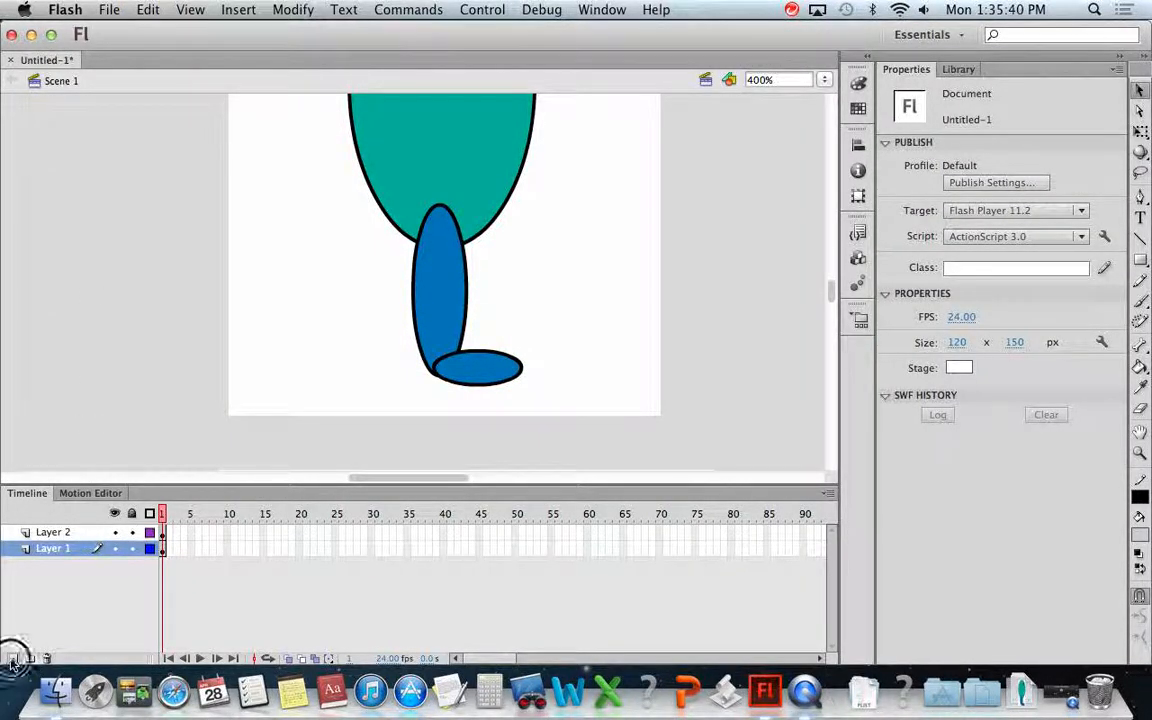
{"action": "left_click", "coordinate": [13, 658]}
{"action": "left_click", "coordinate": [148, 9]}
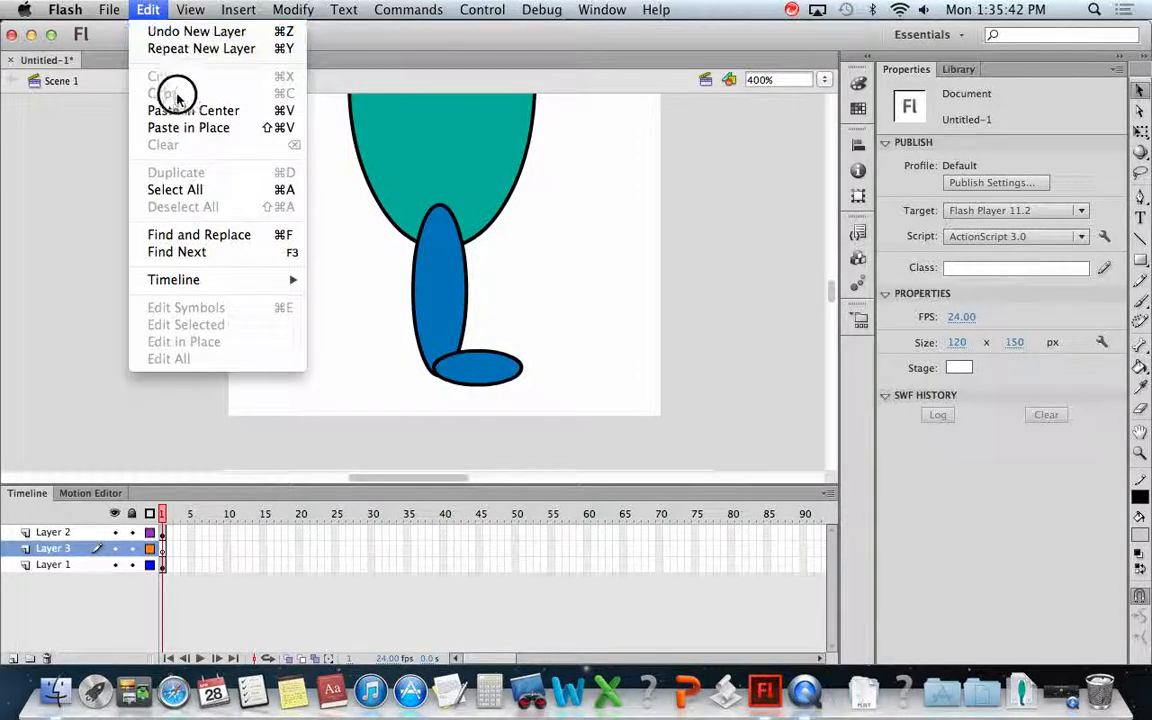
{"action": "left_click", "coordinate": [188, 128]}
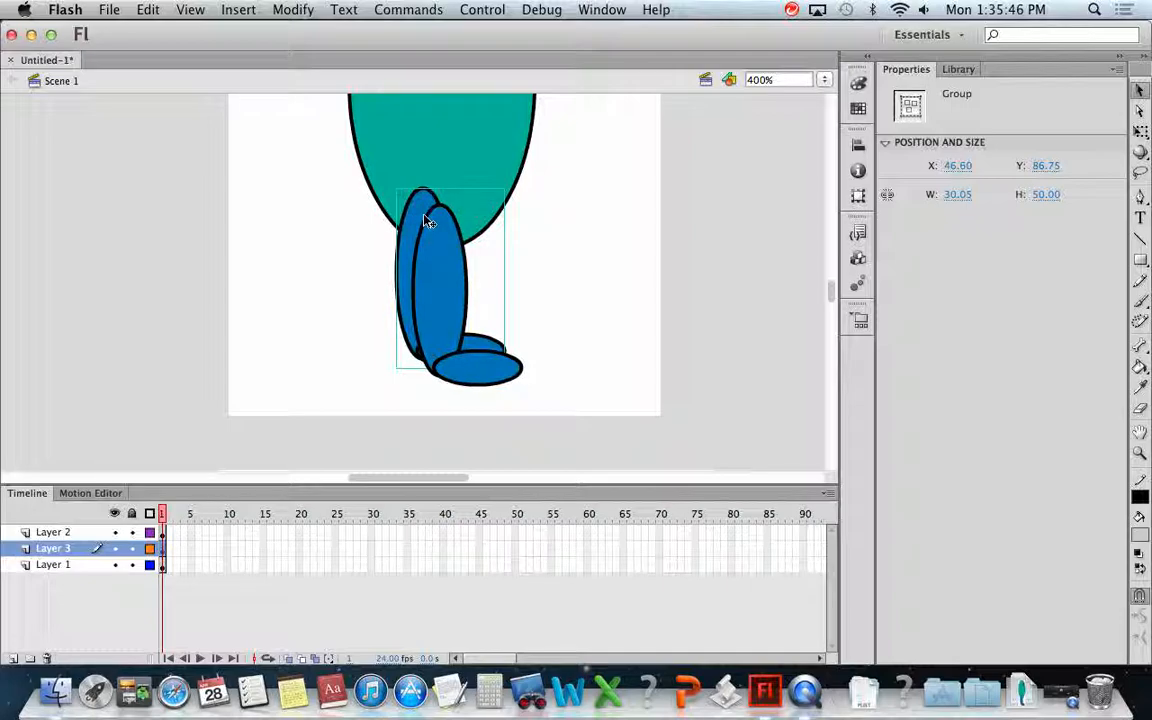
- Rename Layer 1, which holds the character's body, as Body
{"action": "left_click", "coordinate": [76, 536]}
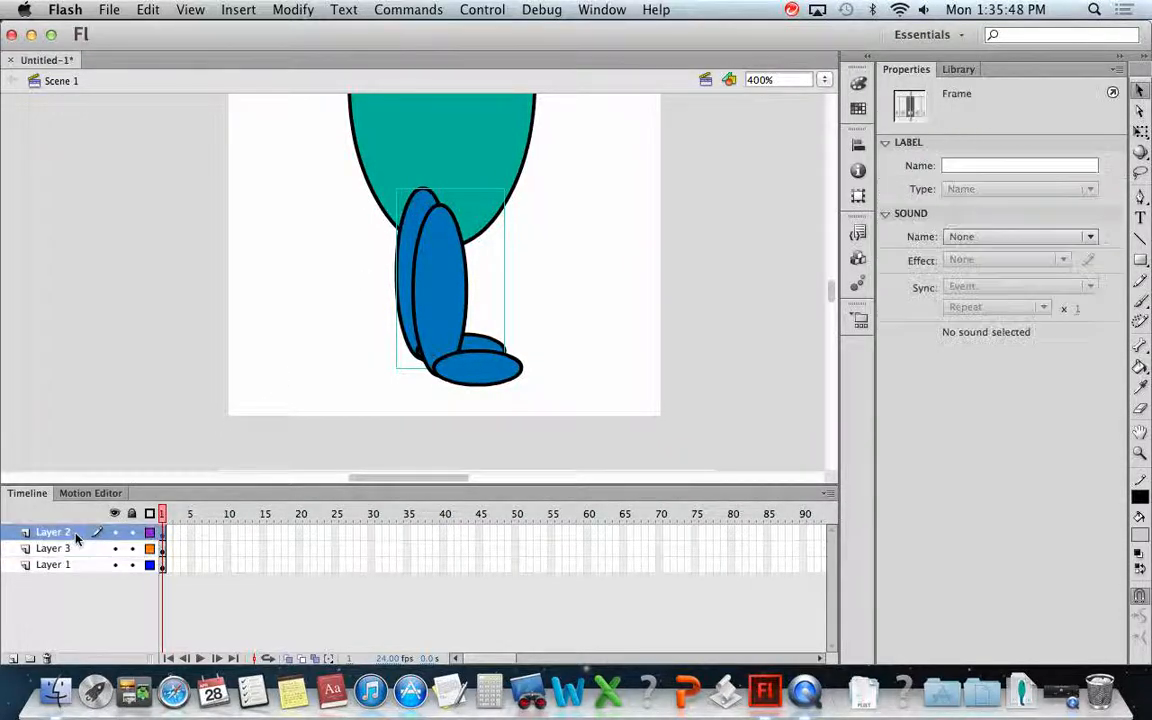
{"action": "left_click", "coordinate": [70, 569]}
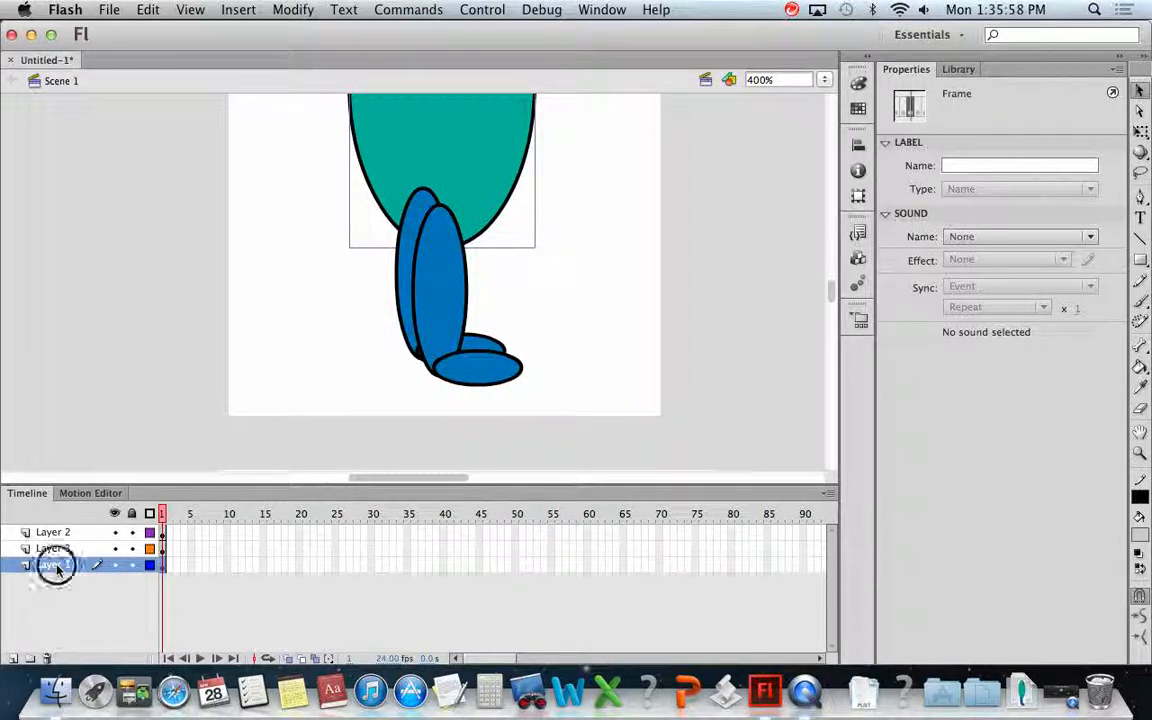
{"action": "type", "text": "Body"}
{"action": "key", "text": "Return"}
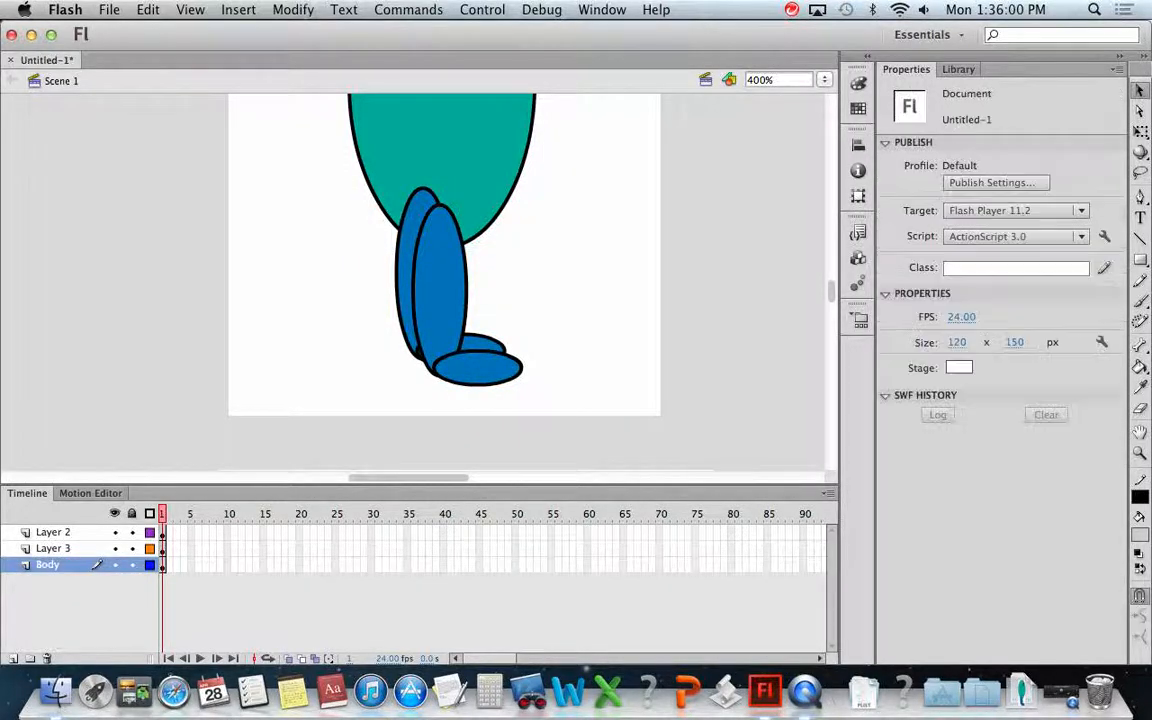
- Rename Layer 3, which holds the character's back leg, as Back Leg
{"action": "left_click", "coordinate": [66, 550]}
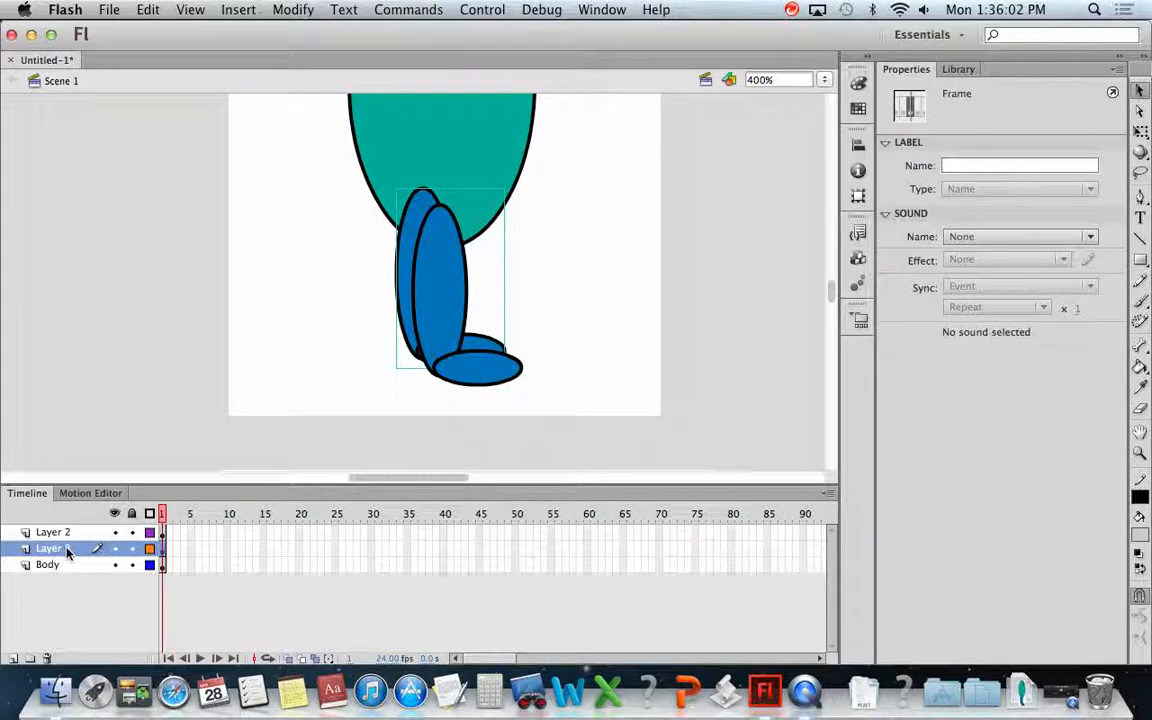
{"action": "double_click", "coordinate": [62, 549]}
{"action": "type", "text": "Back Leg"}
{"action": "key", "text": "Return"}
- Rename Layer 2, which holds the character's front leg, as Front Leg
{"action": "left_click", "coordinate": [55, 532]}
{"action": "double_click", "coordinate": [55, 532]}
{"action": "type", "text": "Front Leg"}
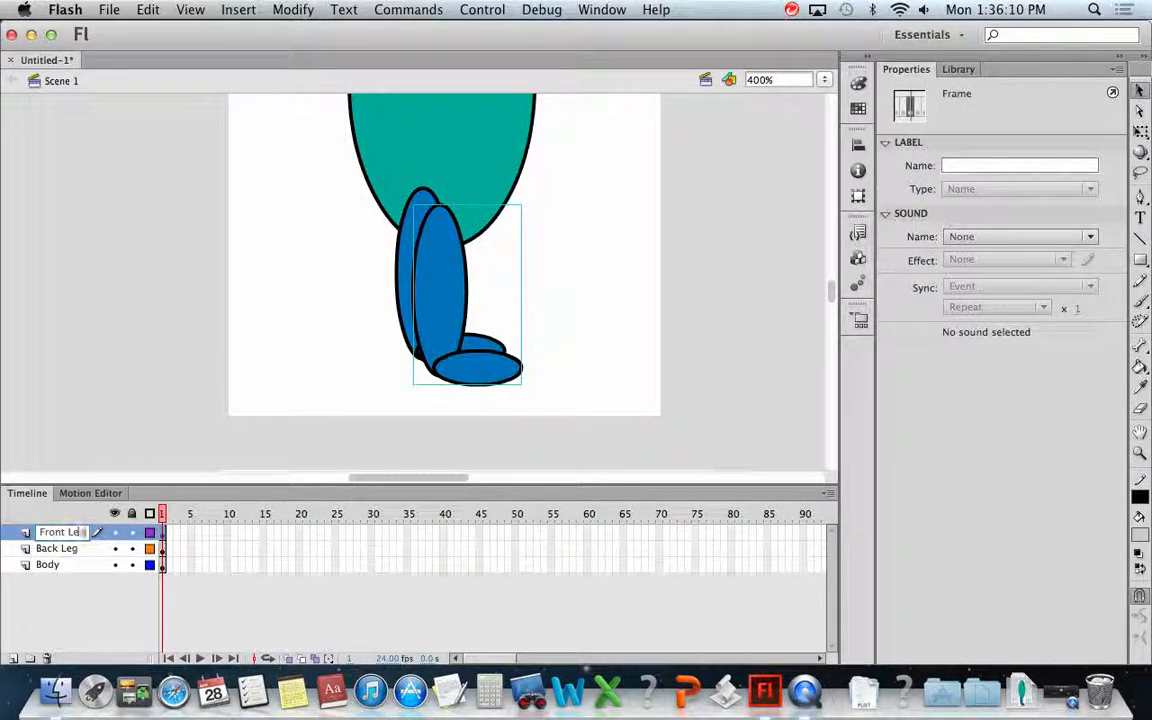
{"action": "key", "text": "Return"}
- Move the Body layer between the Front Leg and Back Leg layers so the back leg sits behind the body
{"action": "left_click", "coordinate": [55, 567]}
{"action": "left_click_drag", "start_coordinate": [56, 570], "coordinate": [52, 545]}
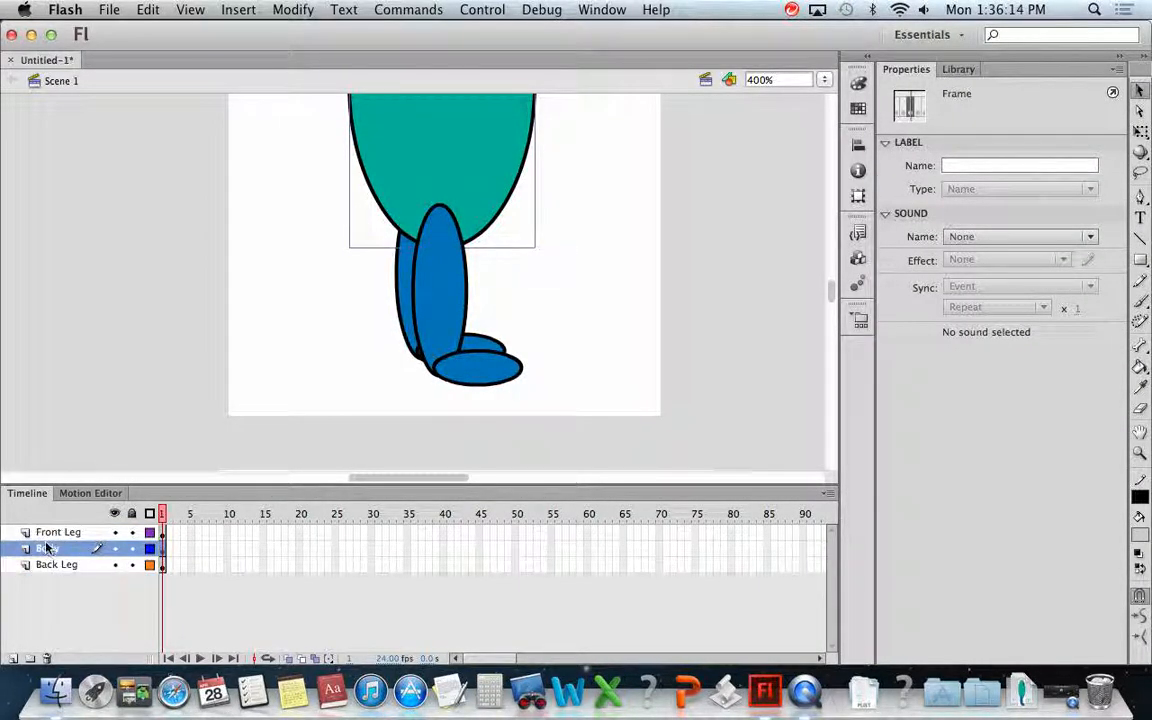
{"action": "left_click", "coordinate": [296, 363]}
{"action": "scroll", "coordinate": [343, 240], "scroll_direction": "up", "scroll_amount": 5}
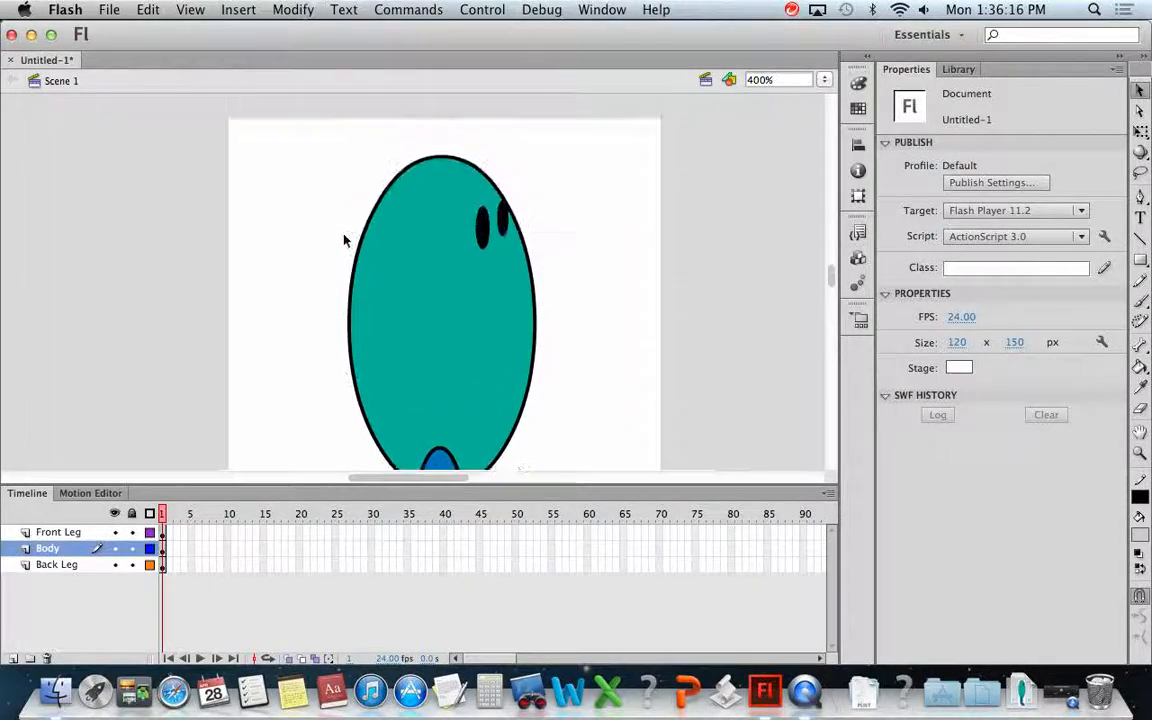
{"action": "scroll", "coordinate": [343, 240], "scroll_direction": "down", "scroll_amount": 5}
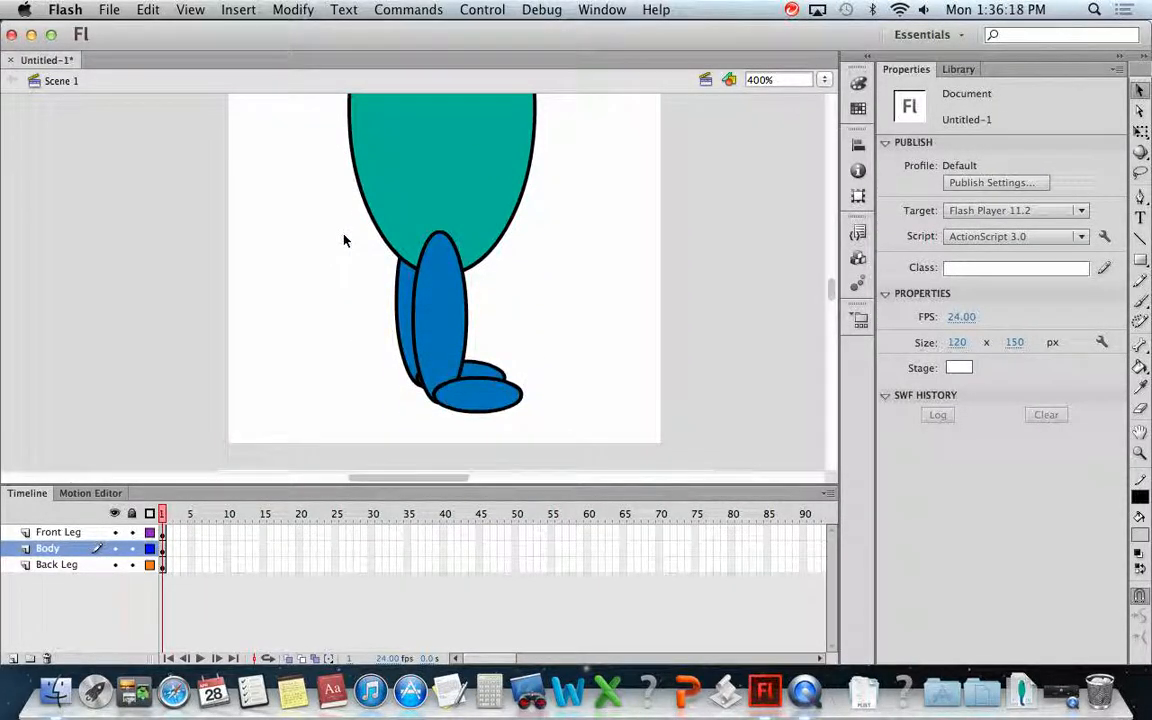
- Set the stage zoom to 200% and extend the Front Leg, Body and Back Leg layers with frames up to frame 24
{"action": "left_click", "coordinate": [823, 83]}
{"action": "left_click", "coordinate": [824, 63]}
{"action": "left_click_drag", "start_coordinate": [567, 167], "coordinate": [573, 221]}
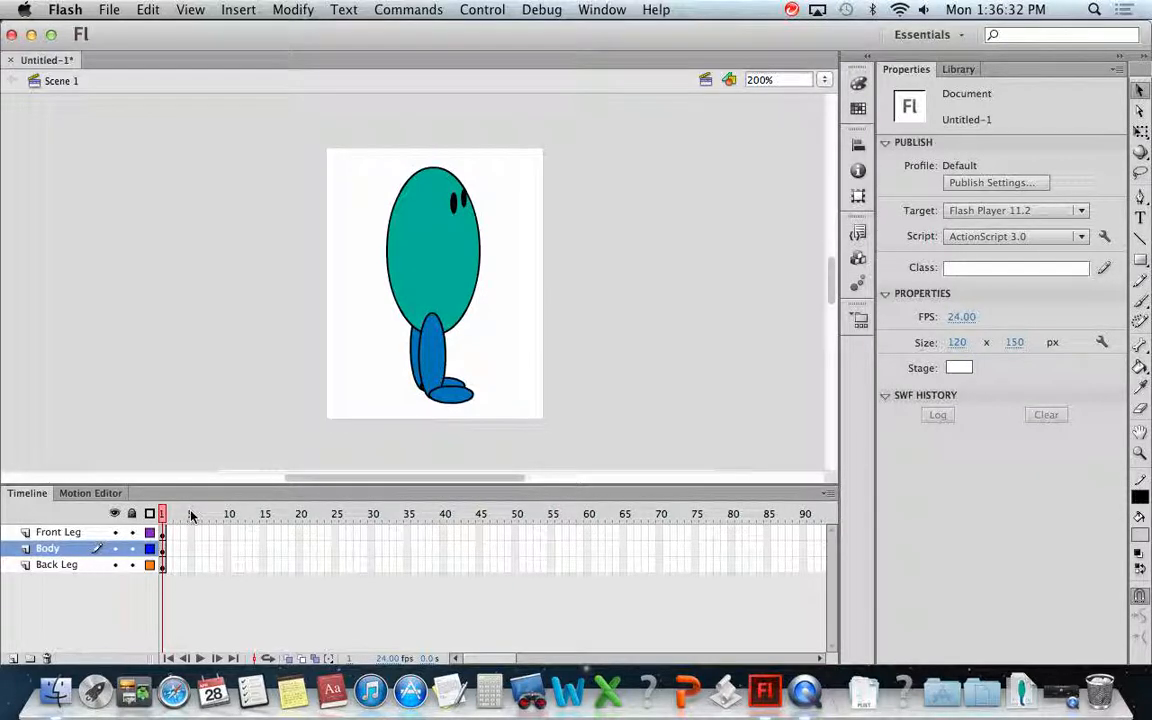
{"action": "key", "text": "F5"}
{"action": "key", "text": "F5"}
{"action": "key", "text": "F5"}
{"action": "key", "text": "F5"}
{"action": "key", "text": "F5"}
{"action": "key", "text": "F5"}
{"action": "key", "text": "F5"}
{"action": "key", "text": "F5"}
{"action": "key", "text": "F5"}
{"action": "key", "text": "F5"}
{"action": "key", "text": "F5"}
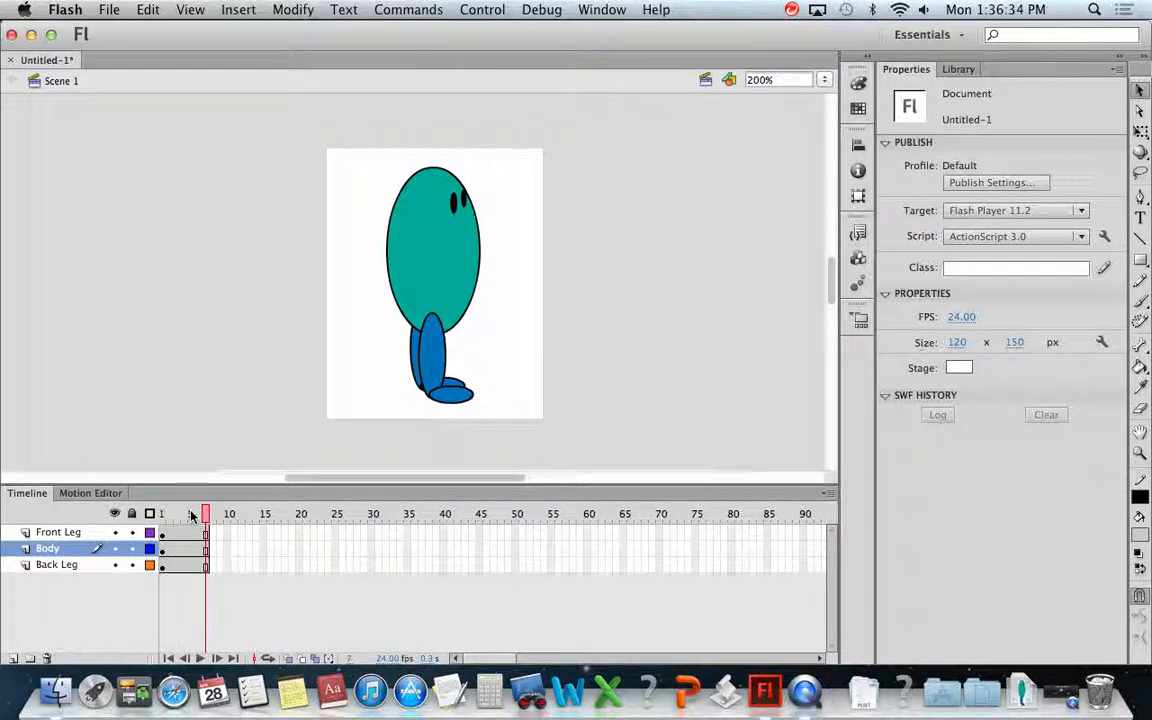
{"action": "key", "text": "F5"}
{"action": "key", "text": "F5"}
{"action": "key", "text": "F5"}
{"action": "key", "text": "F5"}
{"action": "key", "text": "F5"}
{"action": "key", "text": "F5"}
{"action": "key", "text": "F5"}
{"action": "key", "text": "F5"}
{"action": "key", "text": "F5"}
{"action": "key", "text": "F5"}
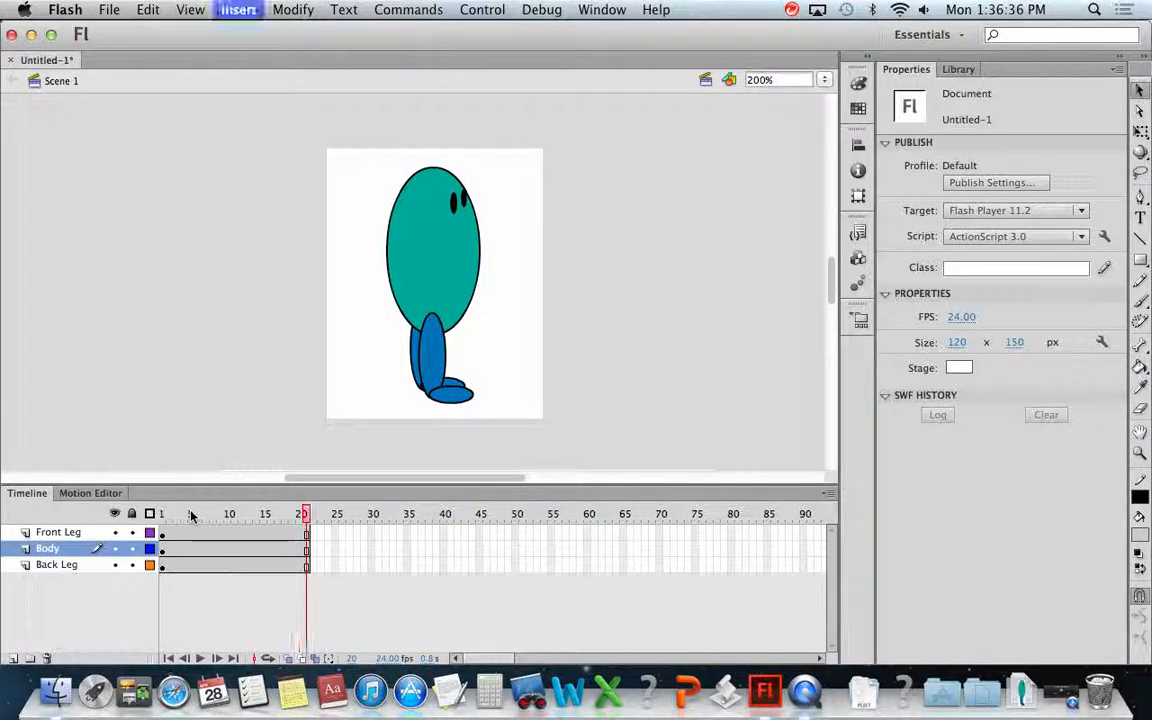
{"action": "key", "text": "F5"}
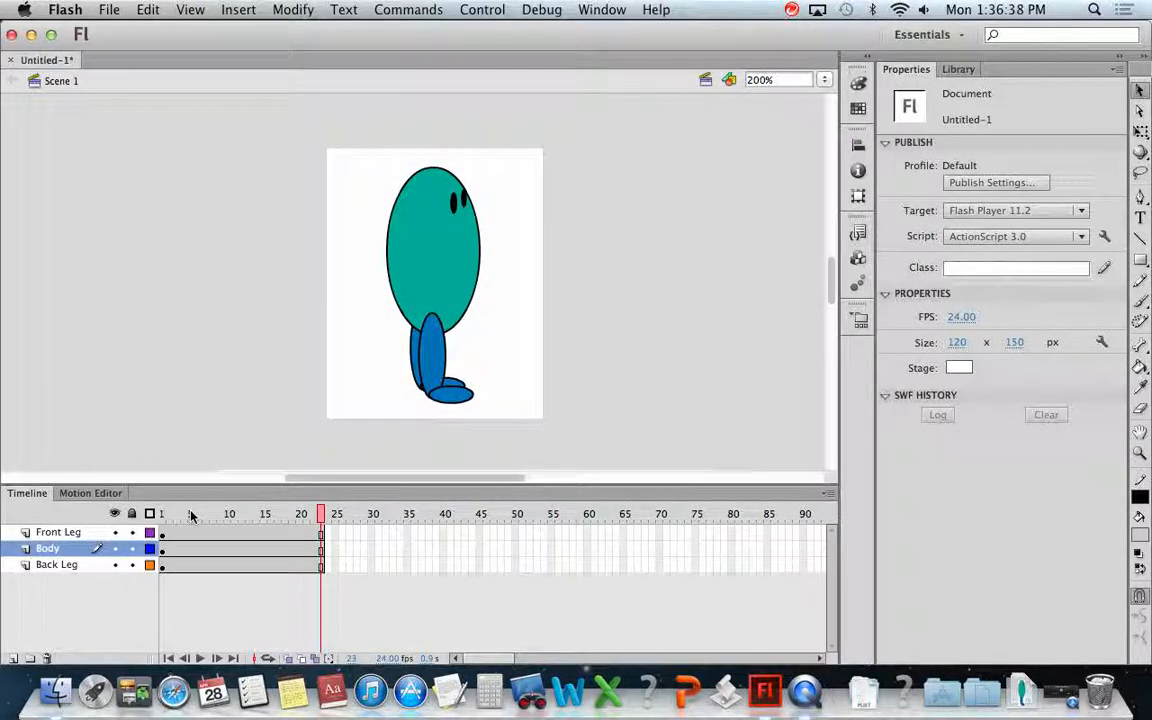
{"action": "key", "text": "F5"}
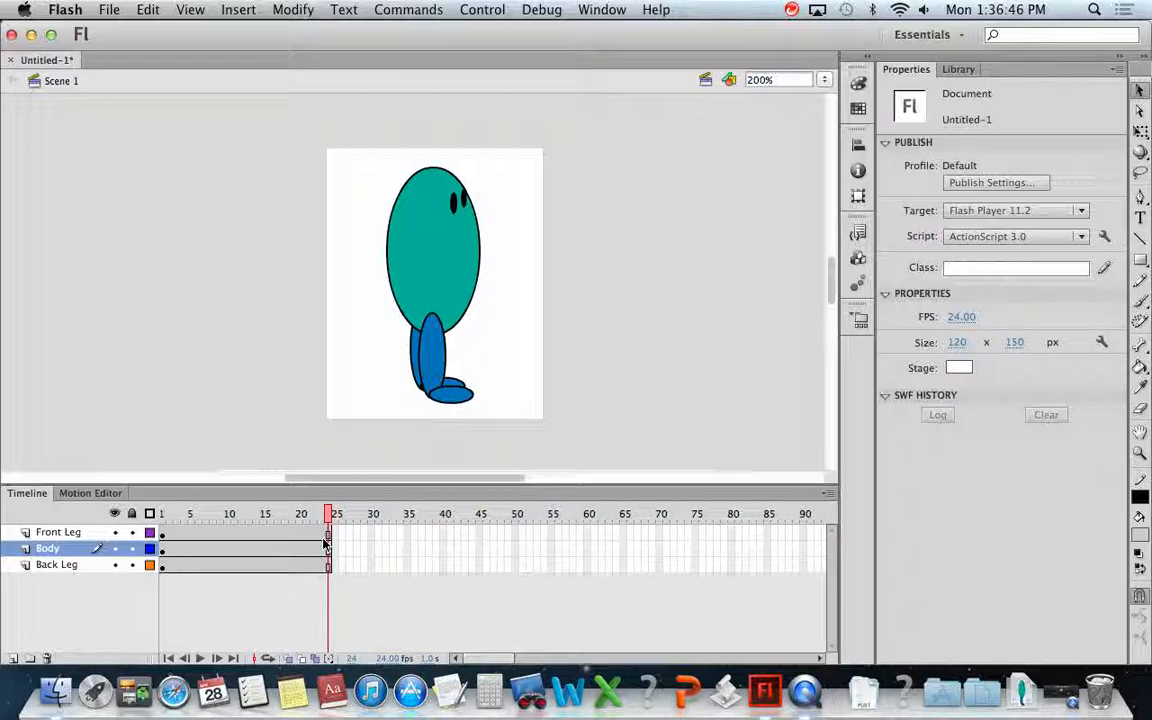
- Create a motion tween on the Front Leg layer, accepting the conversion of the leg to a symbol
{"action": "left_click", "coordinate": [185, 536]}
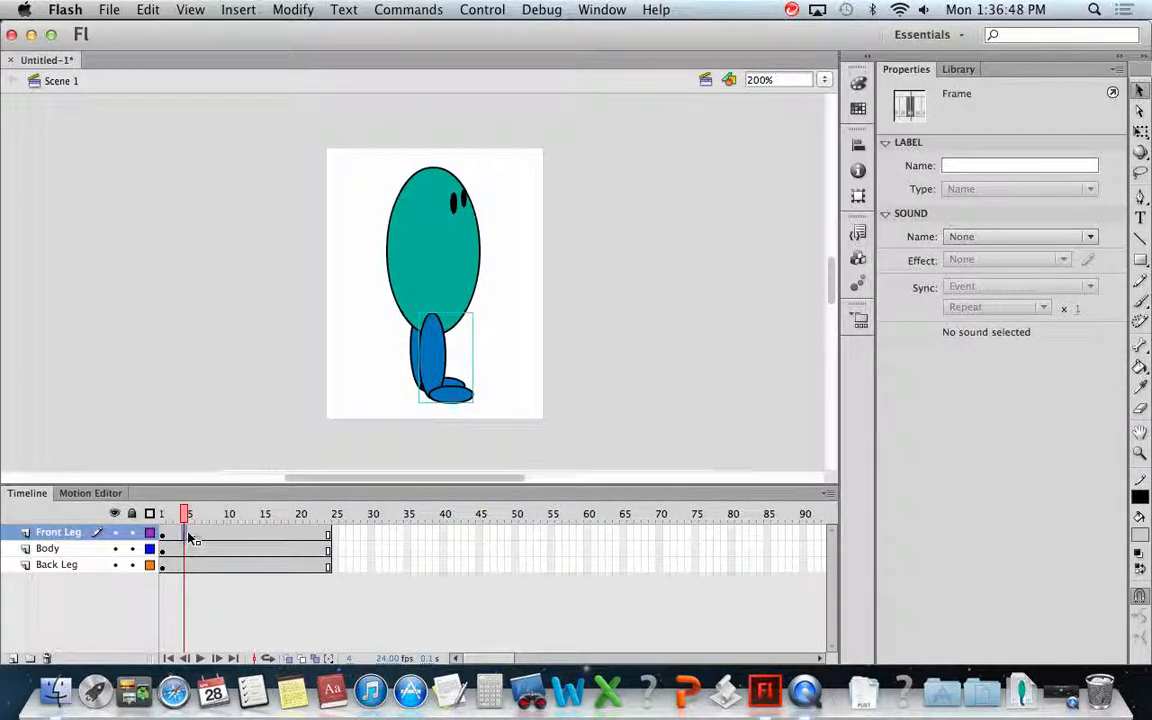
{"action": "left_click", "coordinate": [172, 538]}
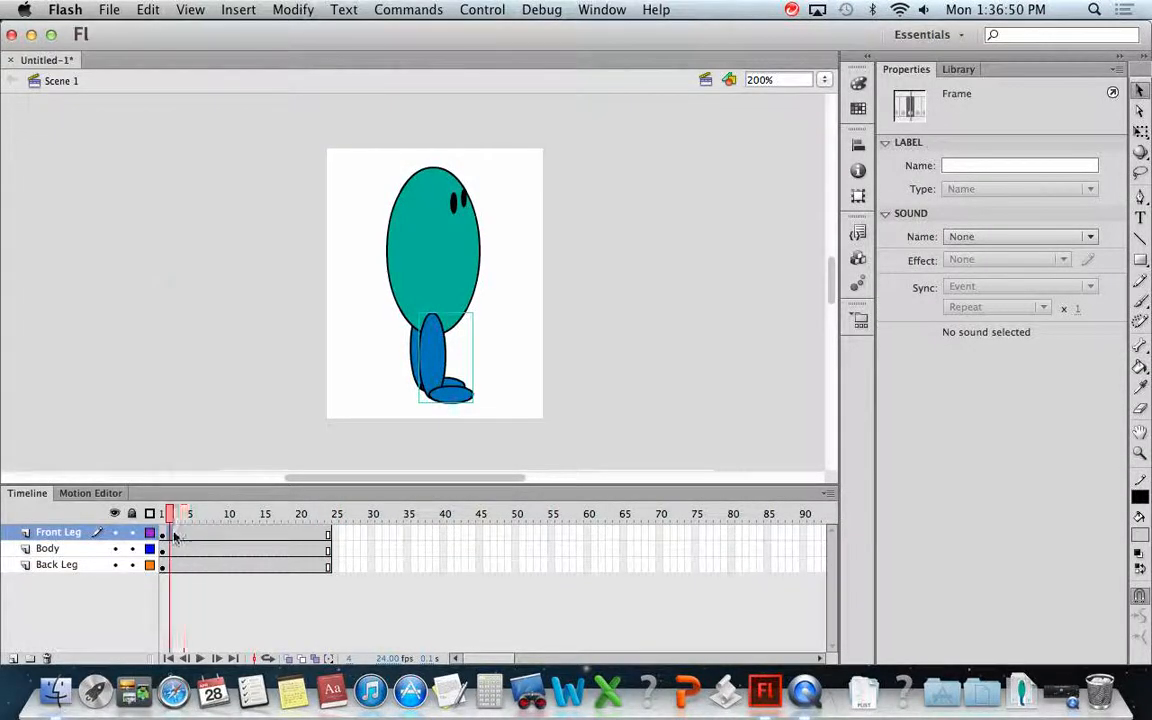
{"action": "right_click", "coordinate": [172, 538]}
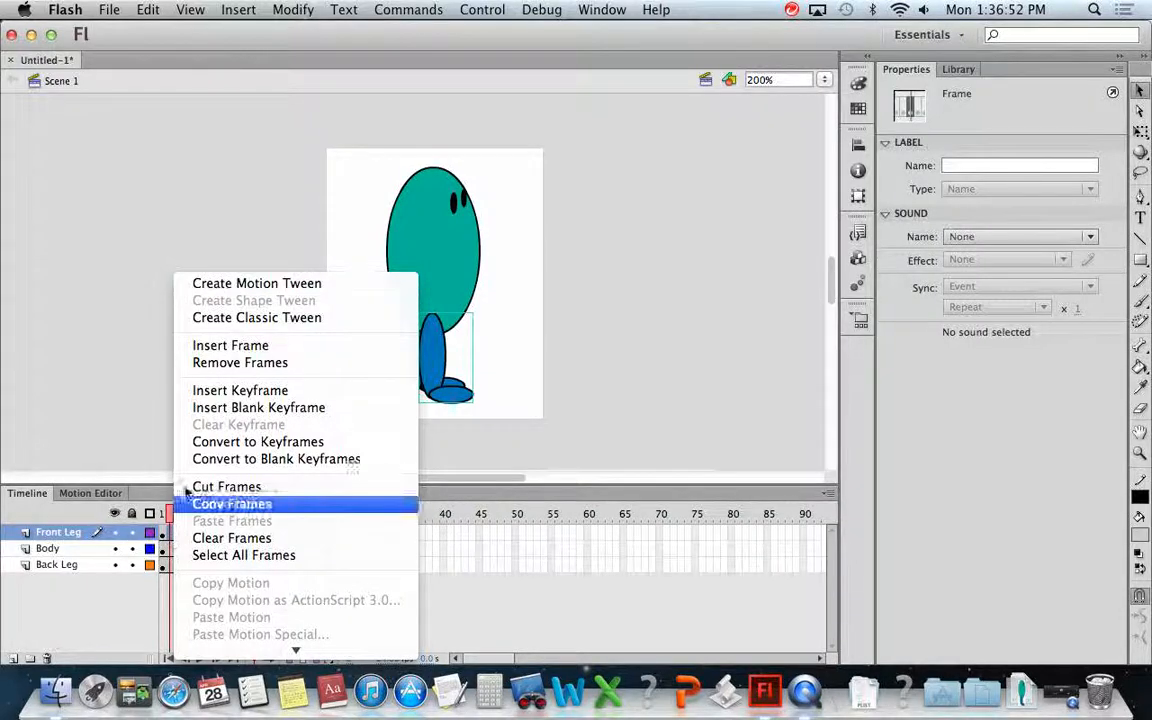
{"action": "left_click", "coordinate": [224, 286]}
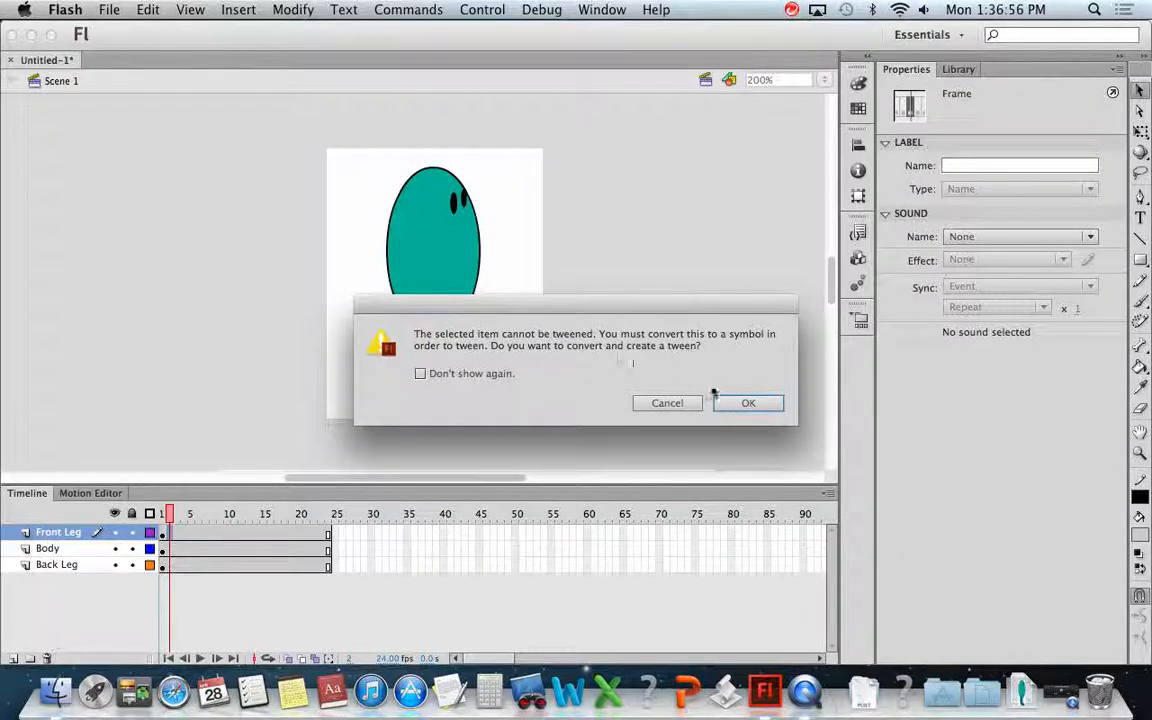
{"action": "left_click", "coordinate": [747, 405]}
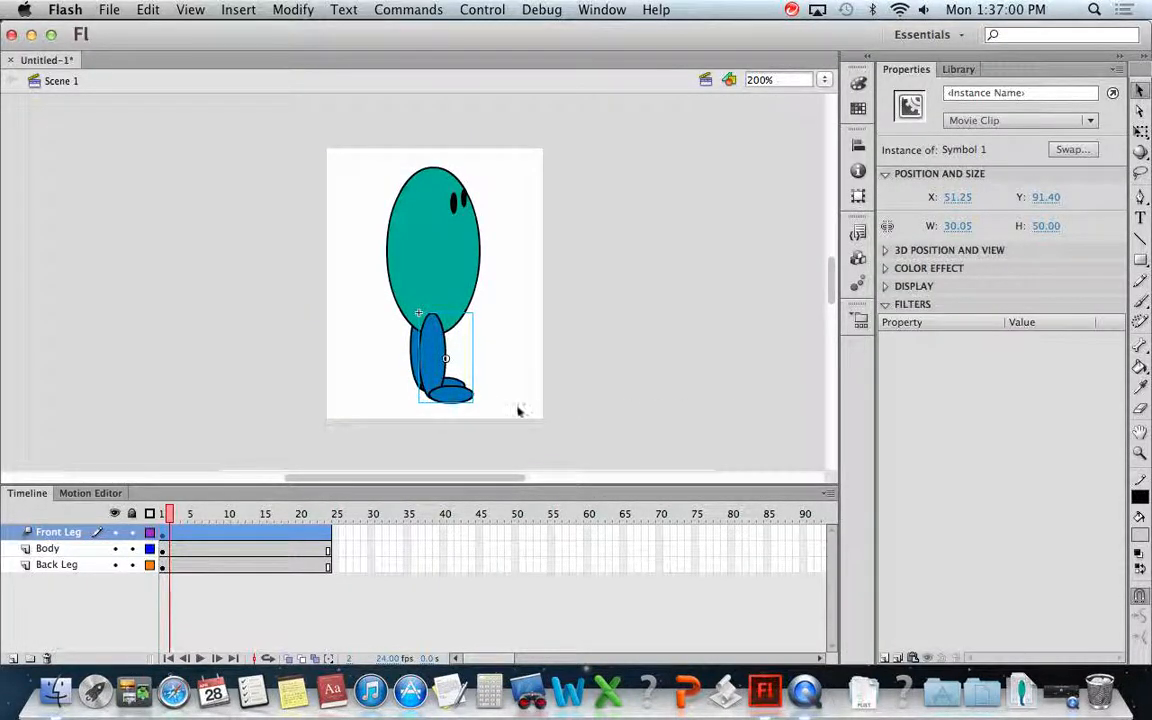
- At frame 1, move the front leg's transformation point to its hip and rotate the leg forward with Free Transform
{"action": "left_click", "coordinate": [190, 547]}
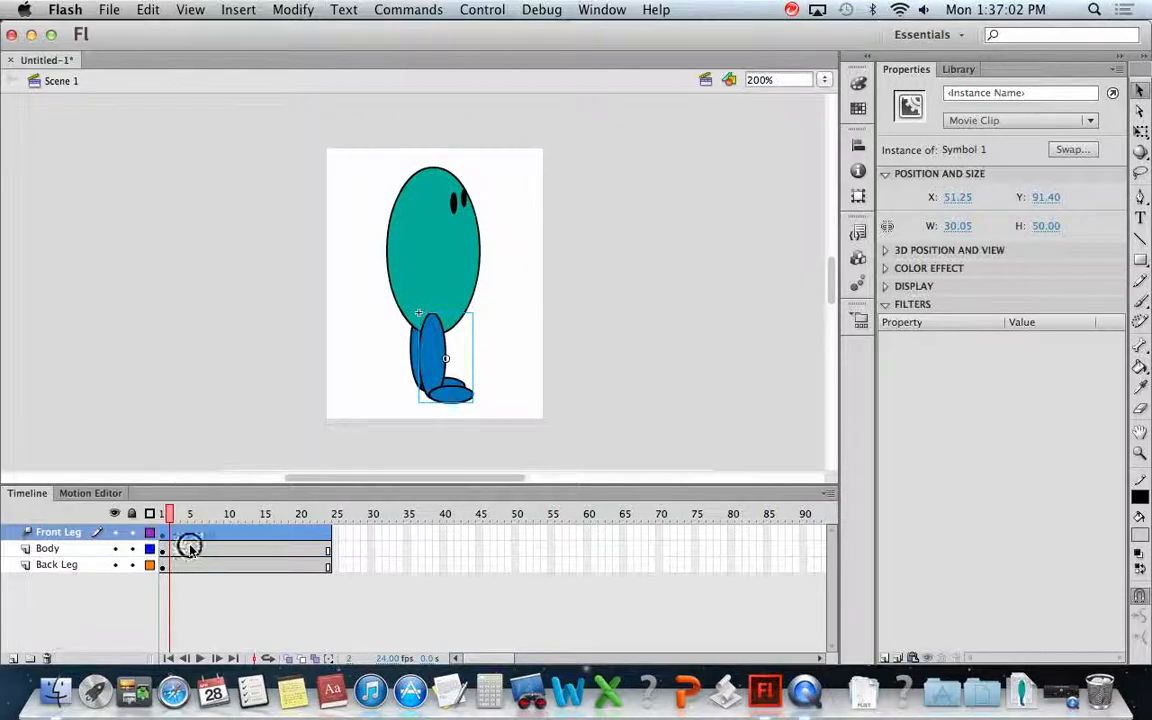
{"action": "left_click", "coordinate": [164, 535]}
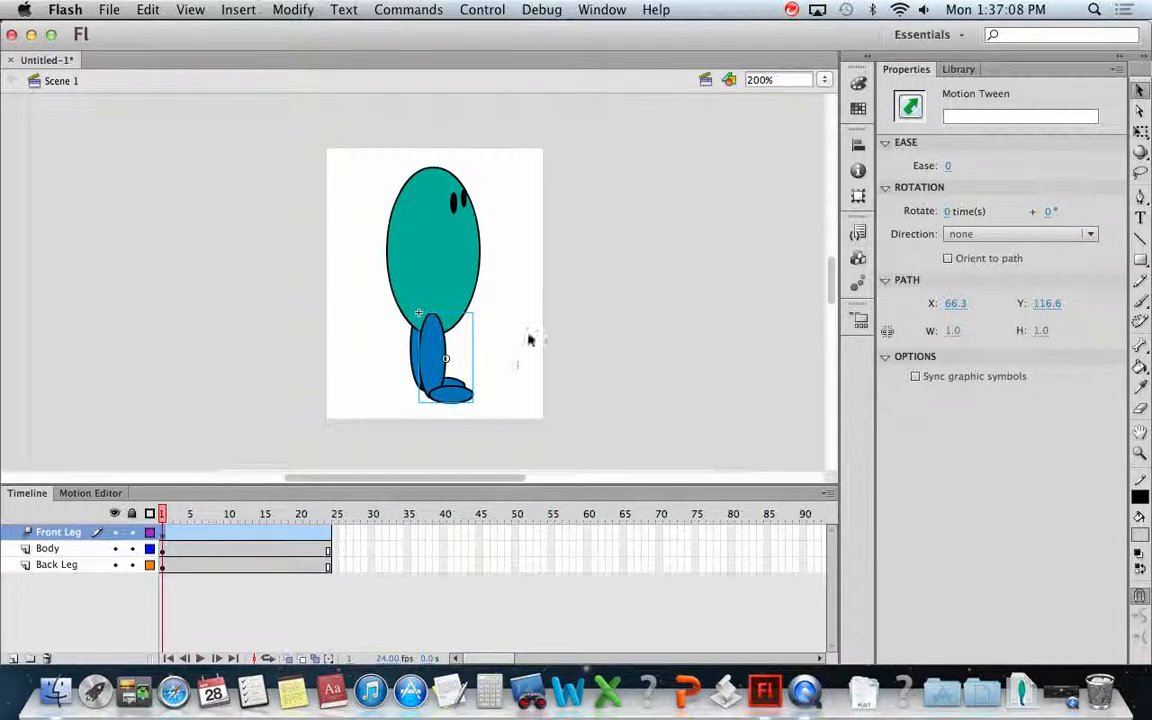
{"action": "left_click", "coordinate": [1142, 138]}
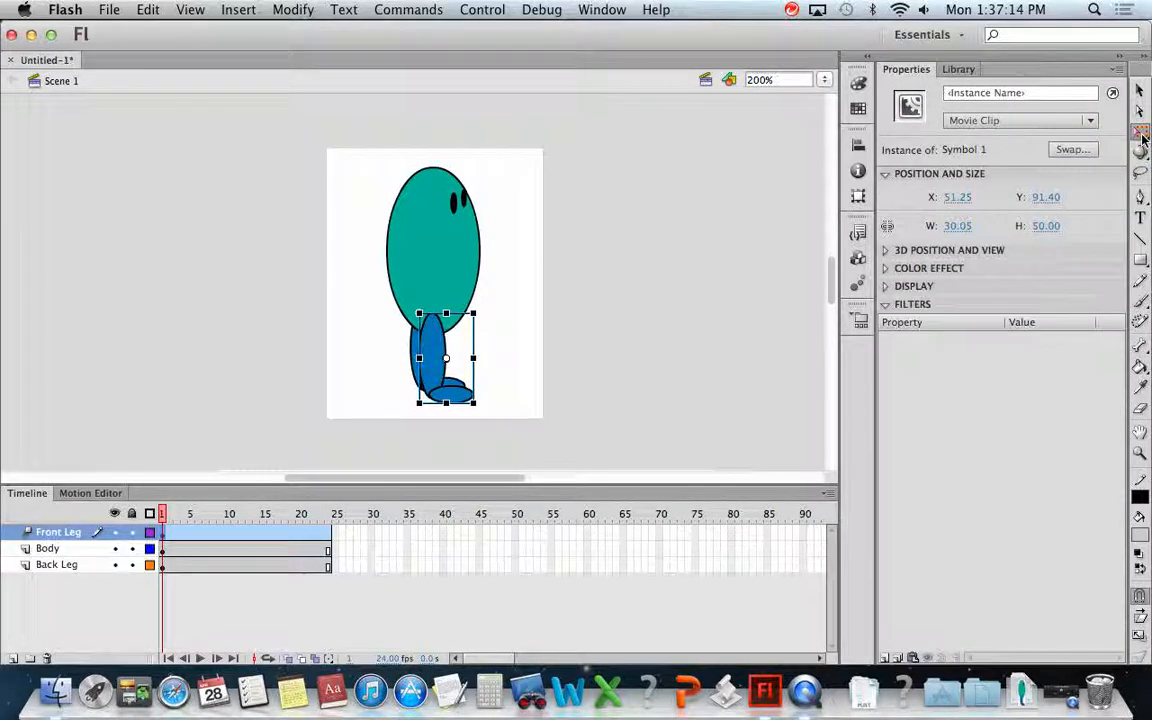
{"action": "left_click_drag", "start_coordinate": [447, 359], "coordinate": [431, 325]}
{"action": "left_click_drag", "start_coordinate": [482, 416], "coordinate": [566, 352]}
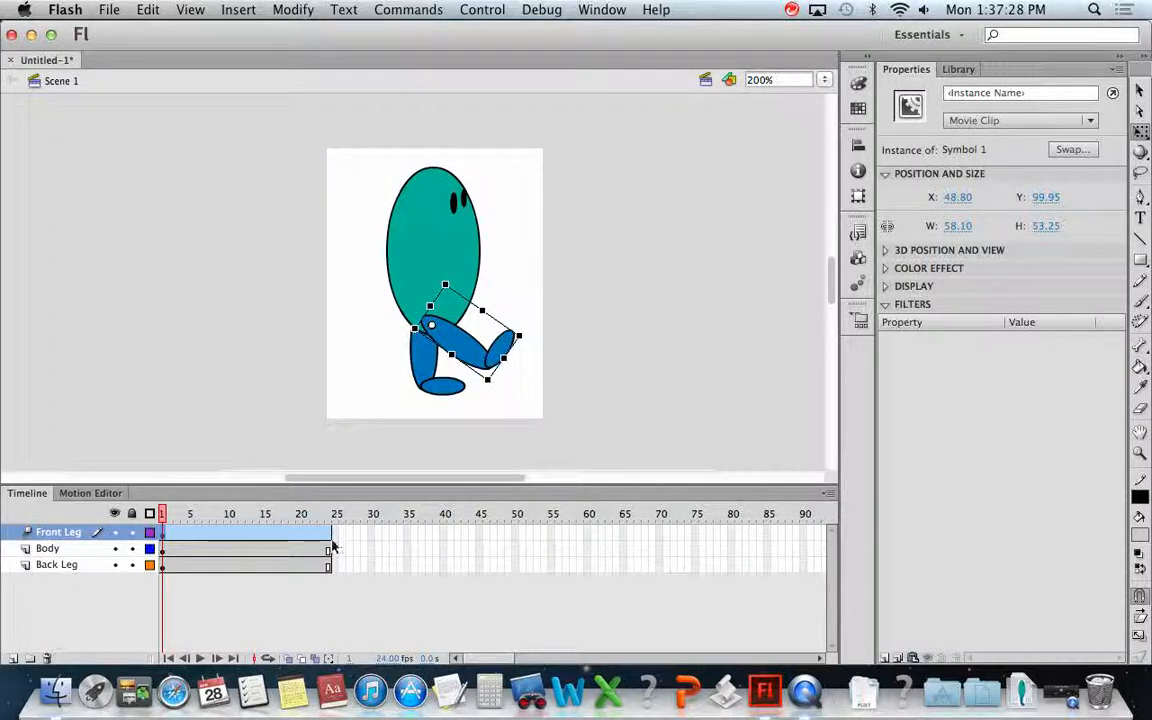
- Insert a Rotation keyframe at frame 12 of the Front Leg layer and rotate the leg backward behind the body
{"action": "left_click", "coordinate": [248, 537]}
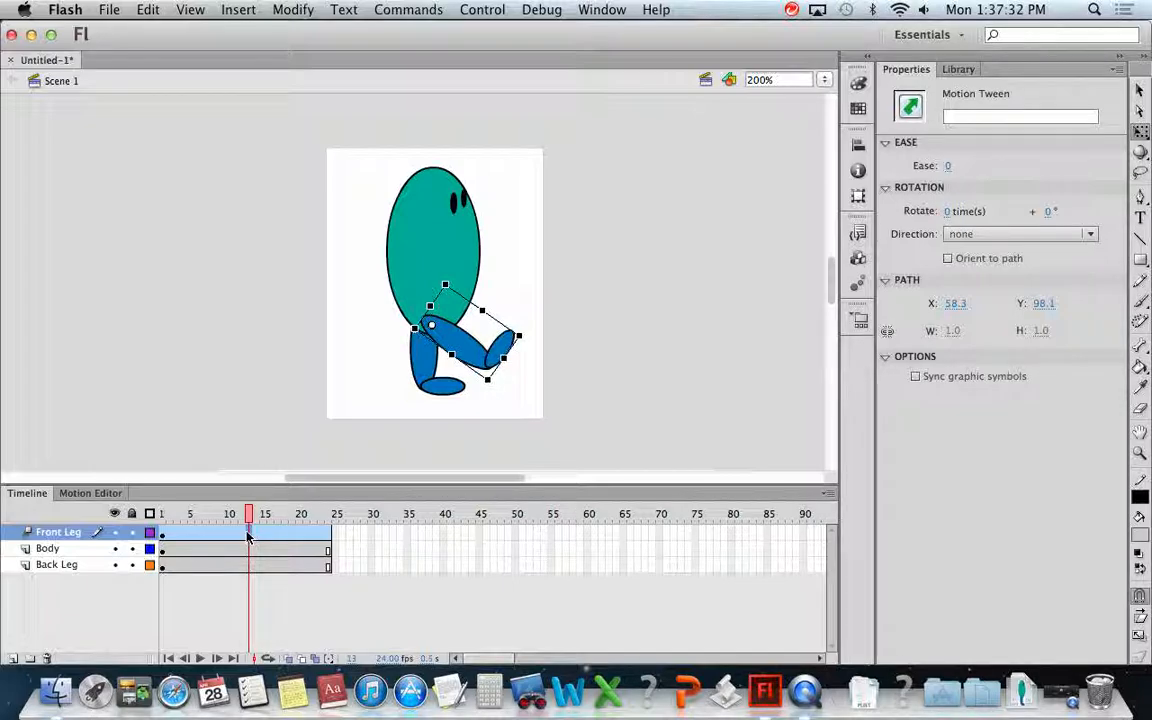
{"action": "left_click", "coordinate": [244, 537]}
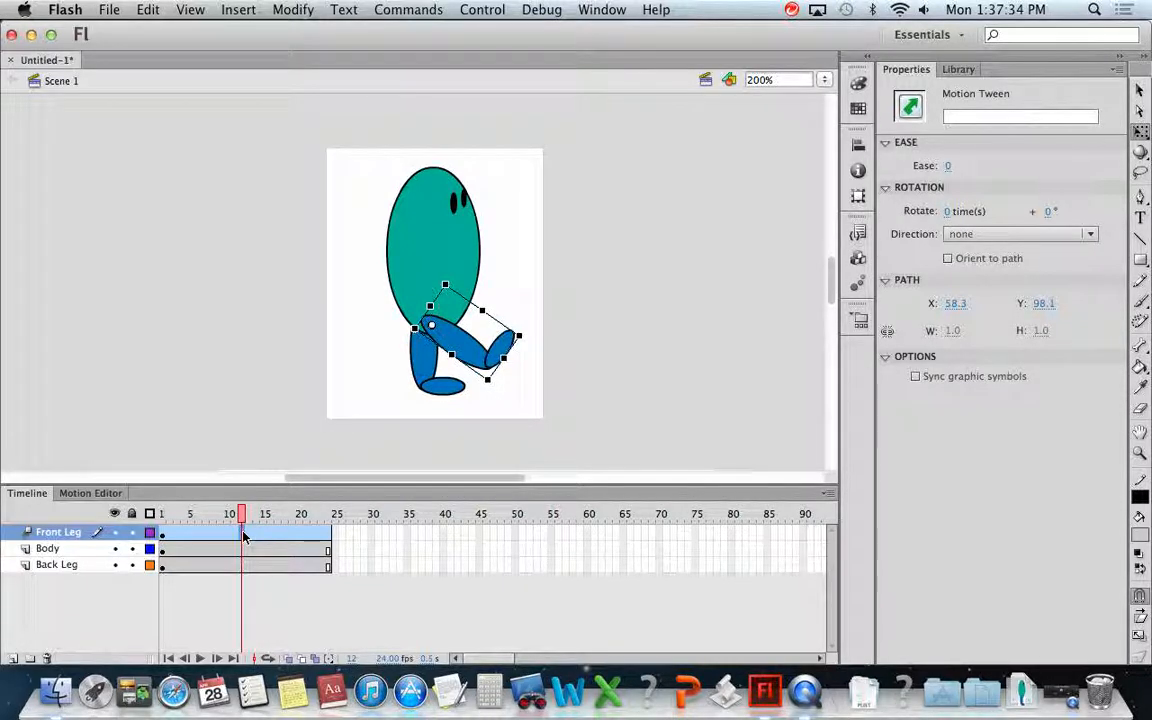
{"action": "right_click", "coordinate": [244, 537]}
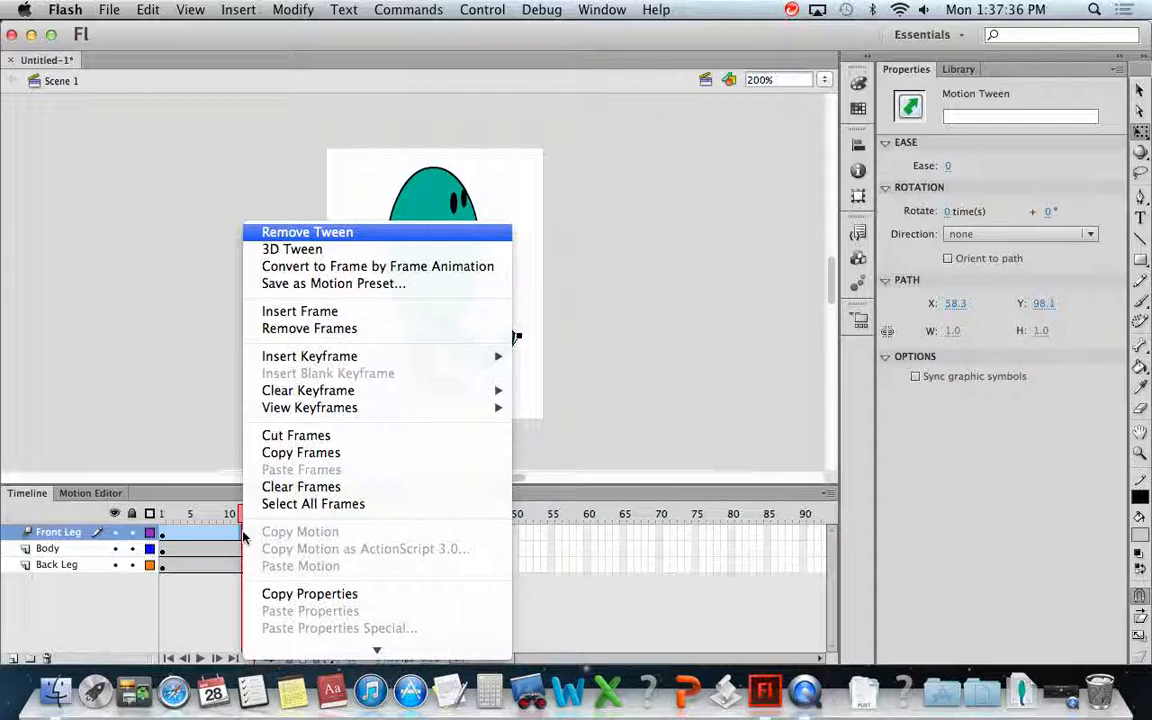
{"action": "mouse_move", "coordinate": [480, 356]}
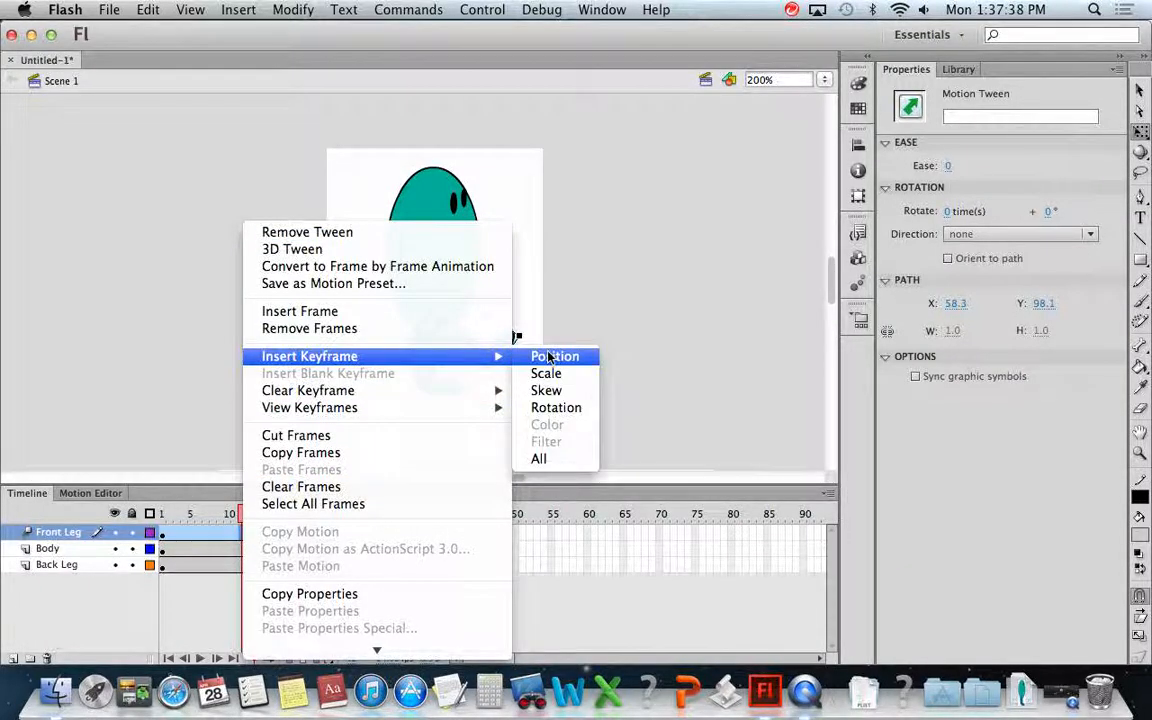
{"action": "left_click", "coordinate": [553, 407]}
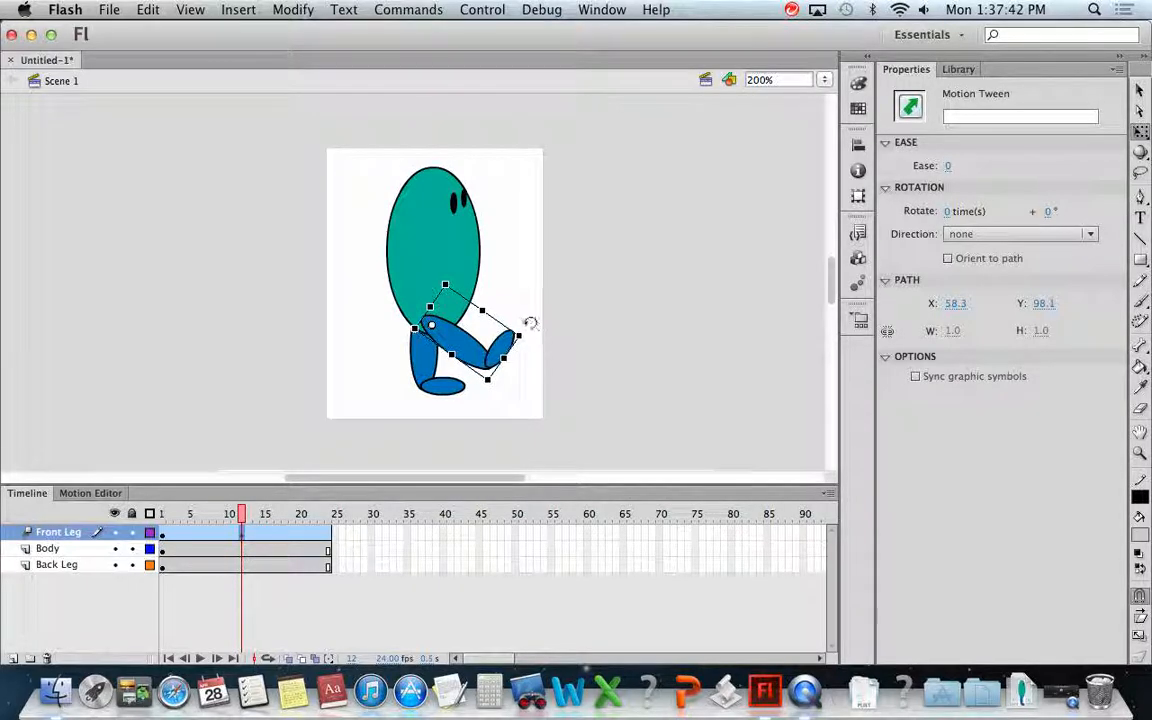
{"action": "left_click_drag", "start_coordinate": [528, 327], "coordinate": [359, 404]}
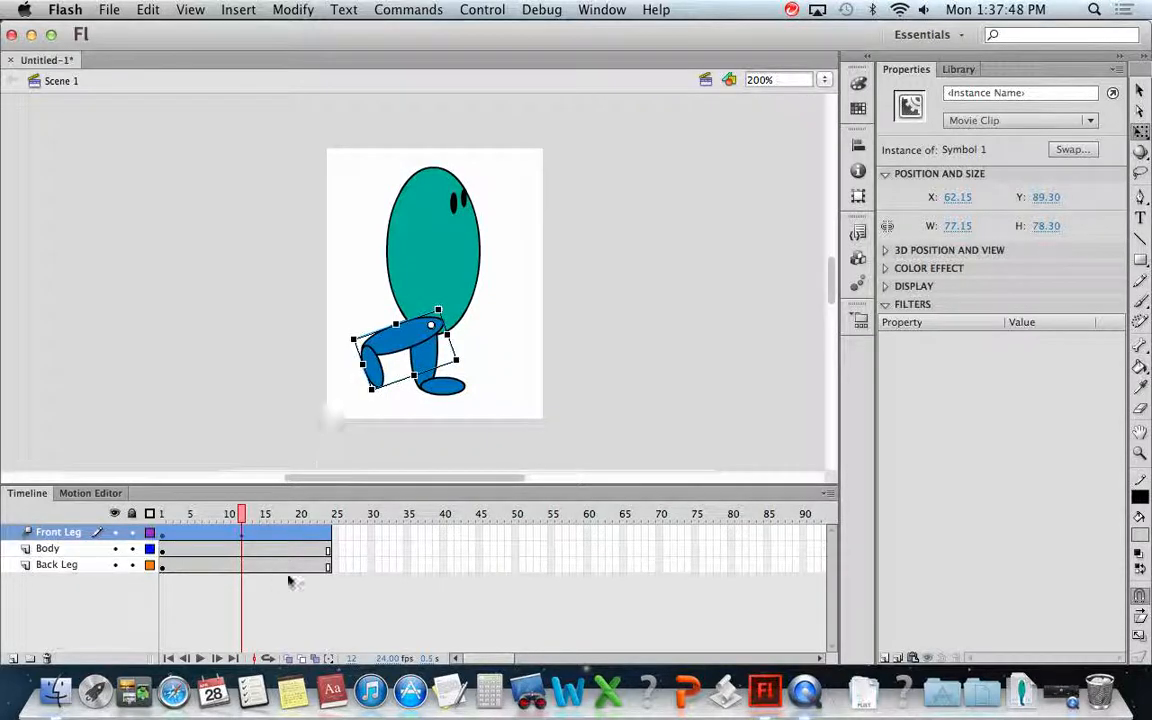
- Insert a Rotation keyframe at frame 24 of the Front Leg layer and rotate the leg forward to about its starting pose
{"action": "left_click", "coordinate": [330, 538]}
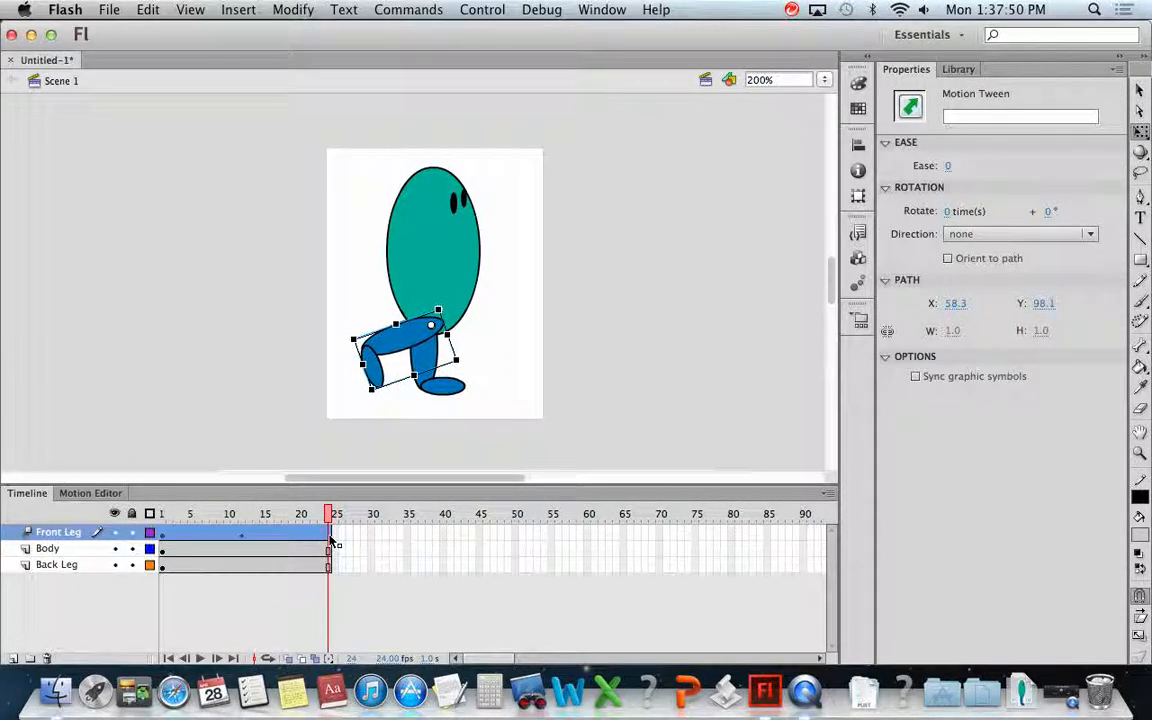
{"action": "right_click", "coordinate": [330, 540]}
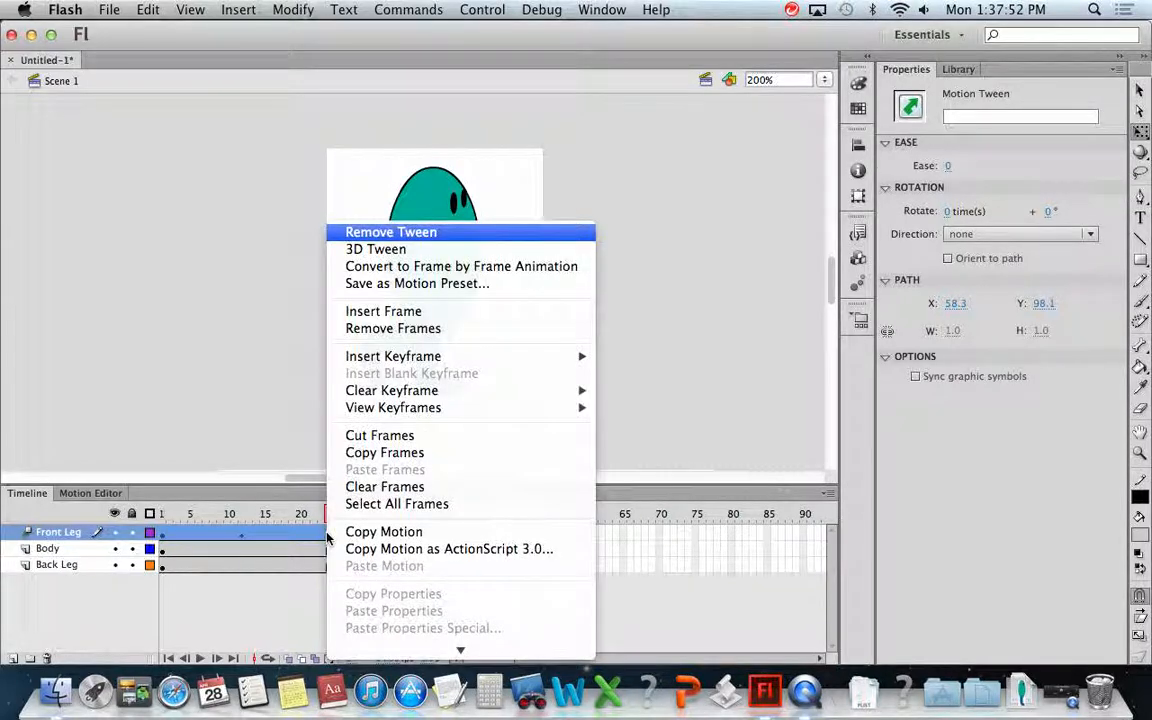
{"action": "mouse_move", "coordinate": [565, 357]}
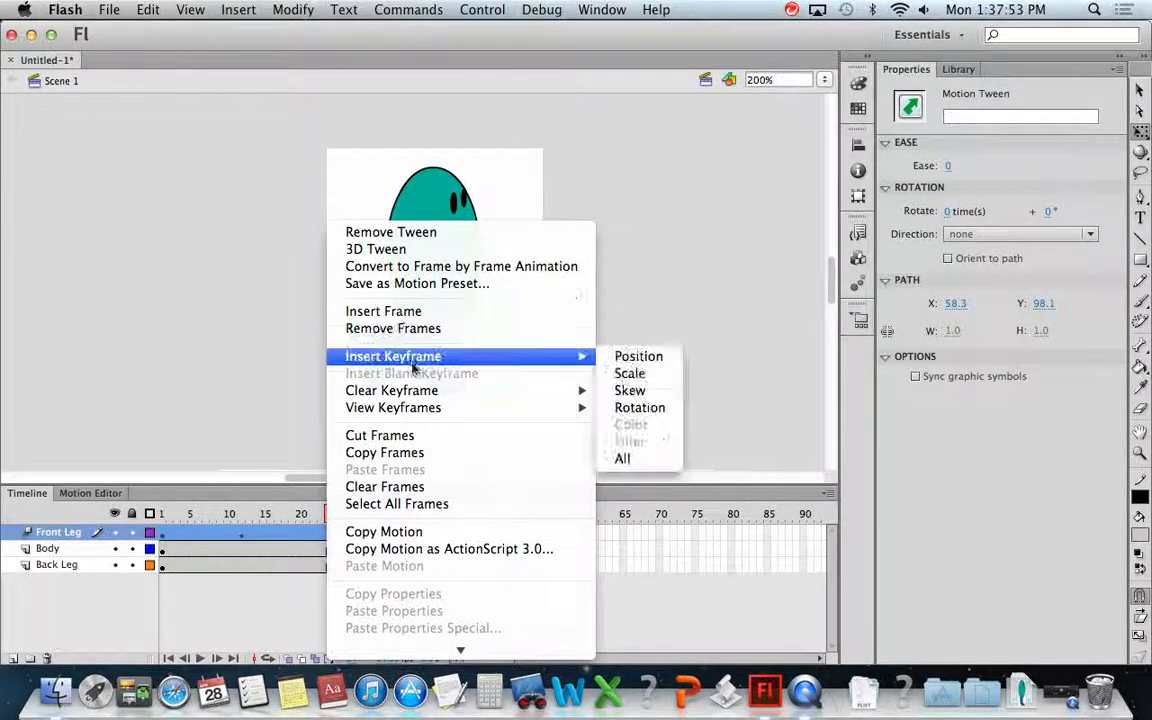
{"action": "left_click", "coordinate": [648, 408]}
{"action": "left_click_drag", "start_coordinate": [374, 396], "coordinate": [533, 372]}
{"action": "left_click", "coordinate": [534, 380]}
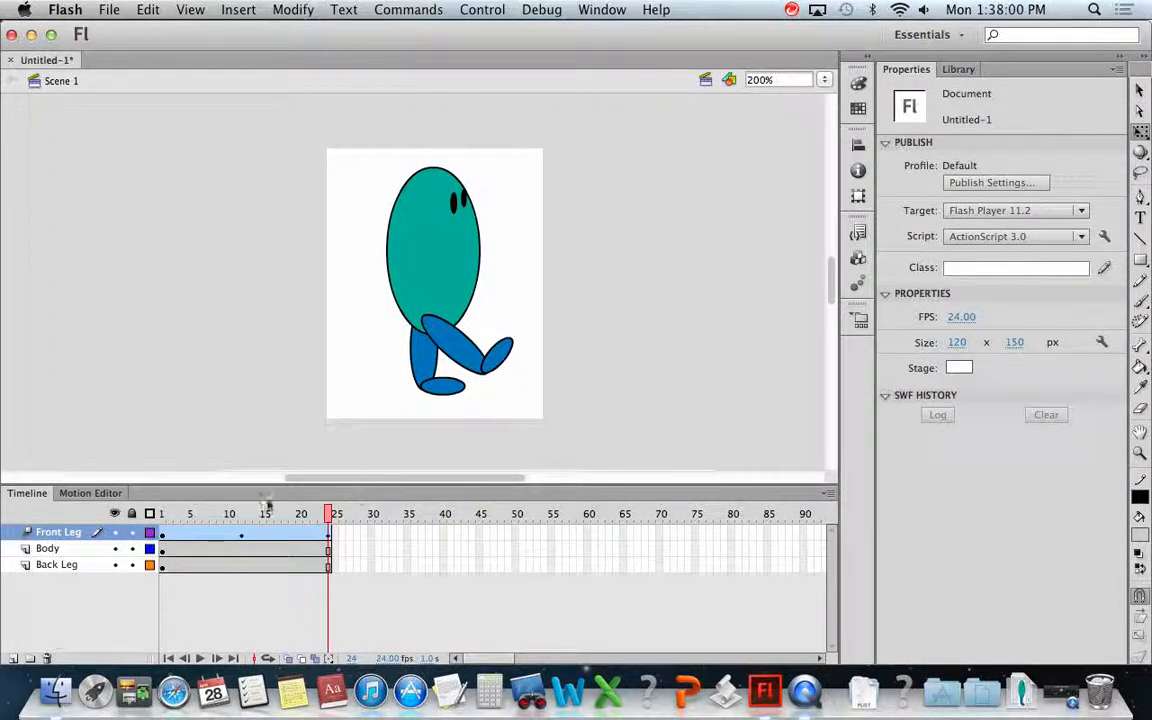
- Play the front leg's swing from frame 1 and review its poses at frames 1, 12 and 24
{"action": "left_click", "coordinate": [163, 513]}
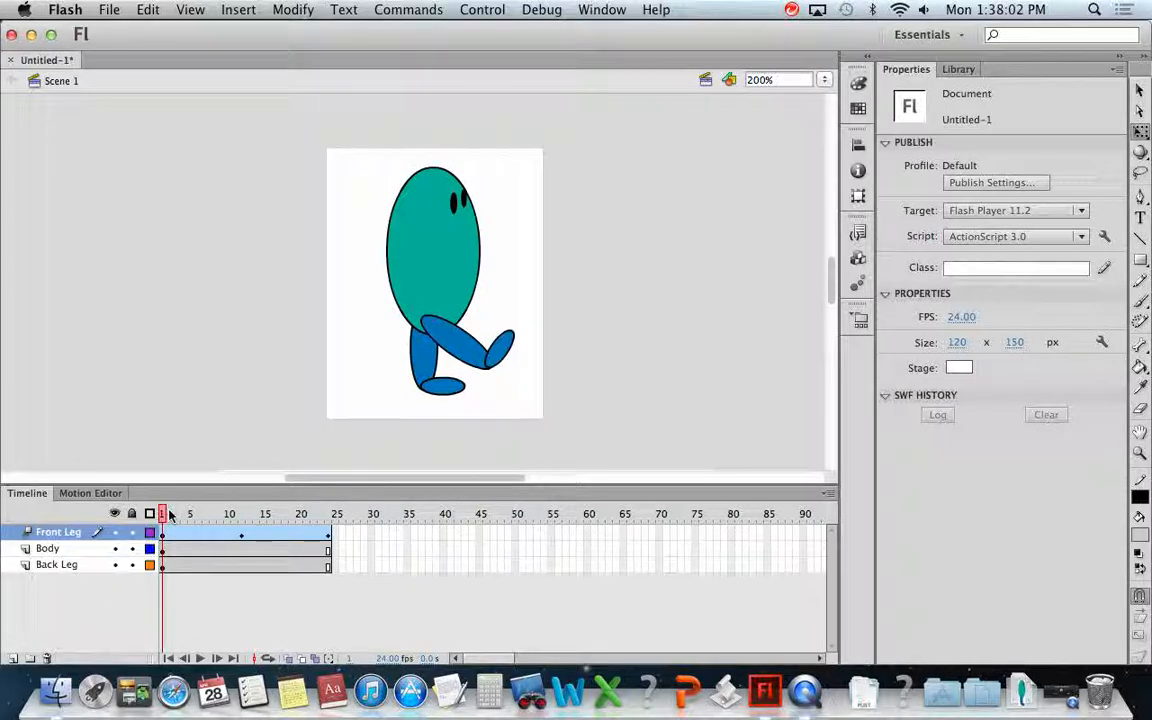
{"action": "key", "text": "Return"}
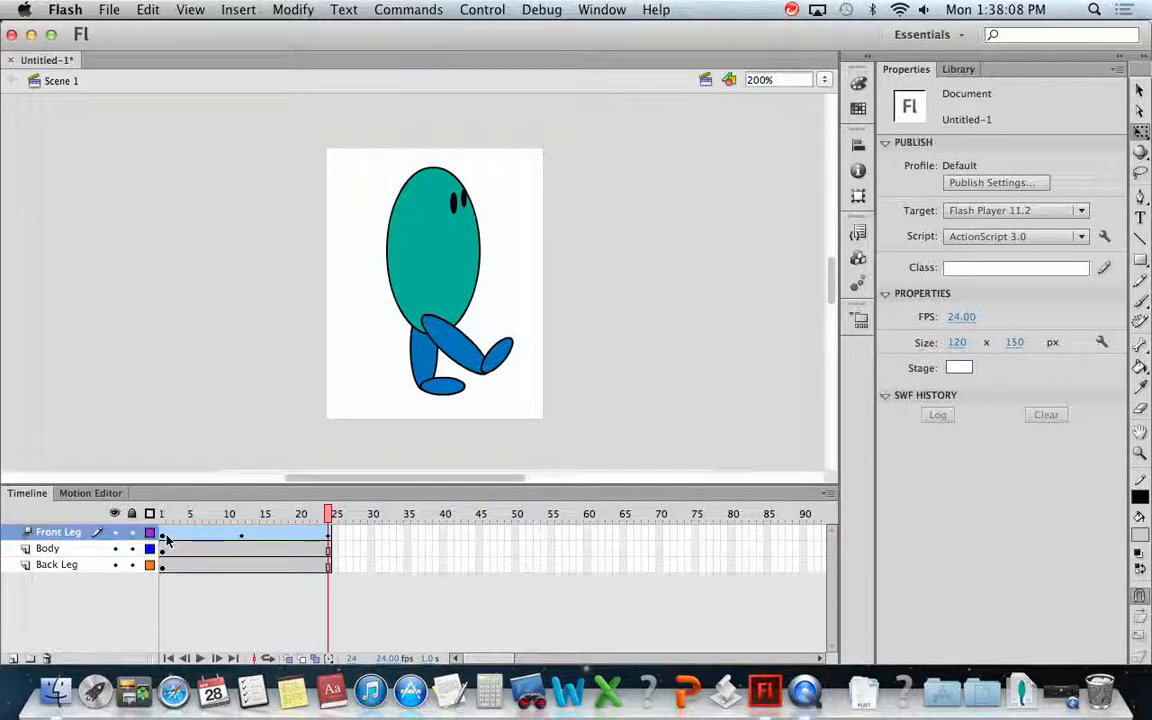
{"action": "left_click", "coordinate": [165, 536]}
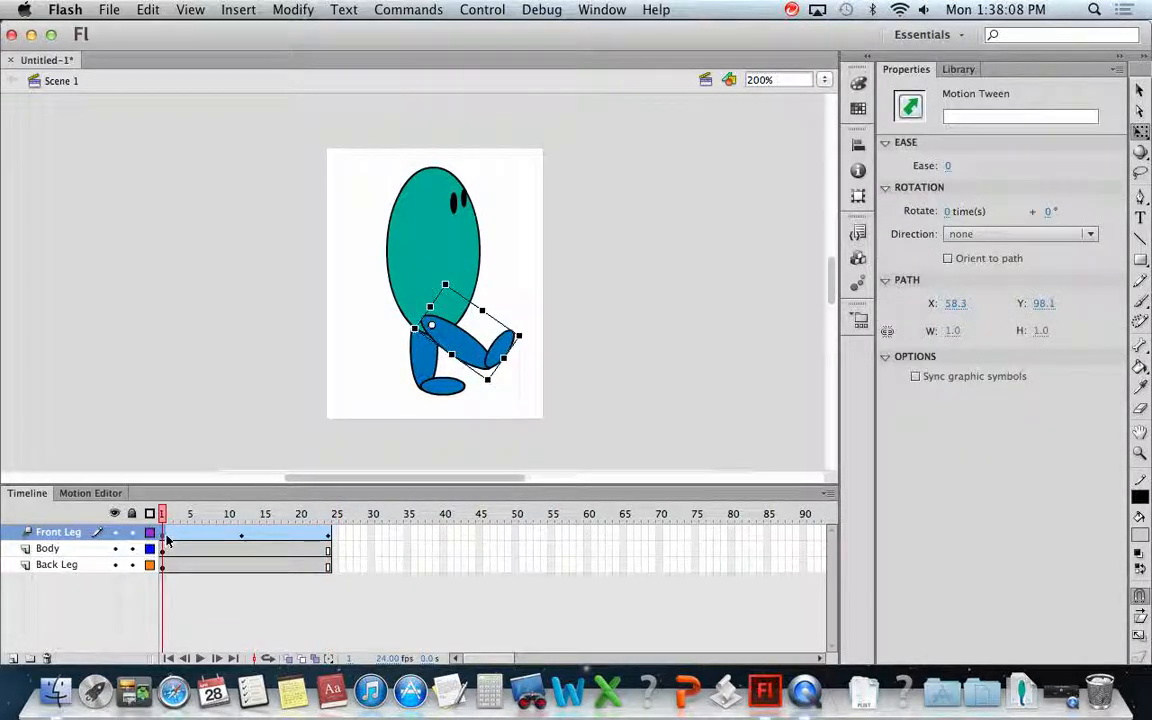
{"action": "left_click", "coordinate": [242, 540]}
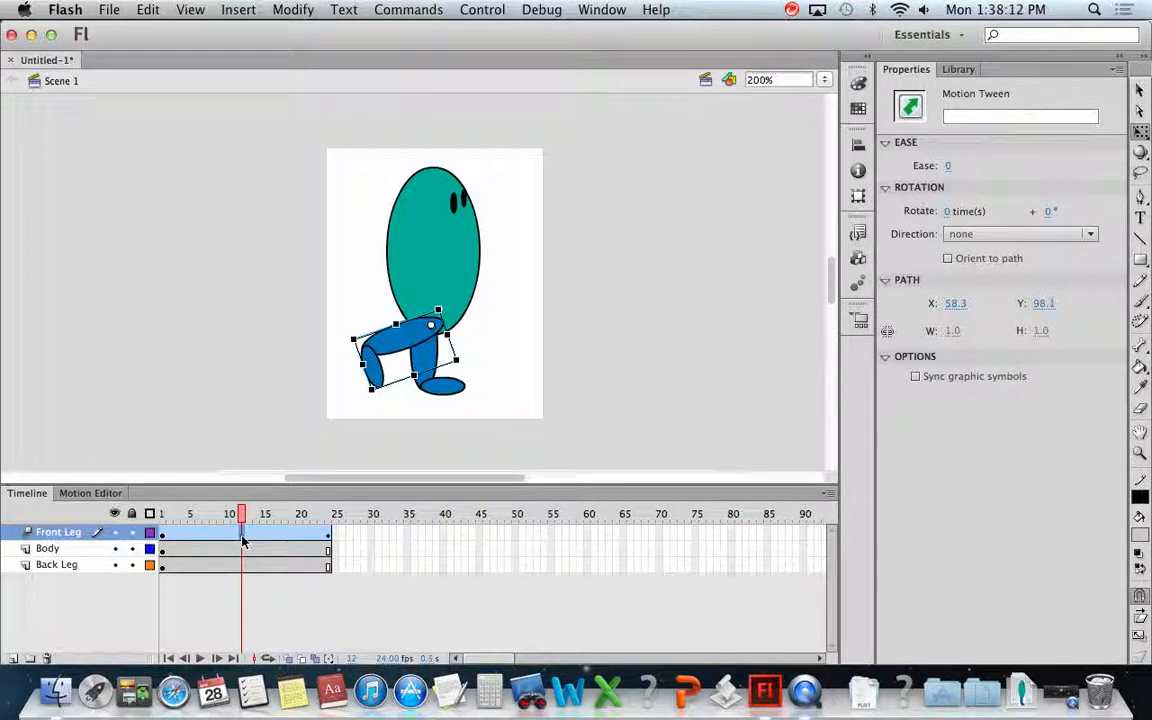
{"action": "left_click_drag", "start_coordinate": [236, 514], "coordinate": [346, 511]}
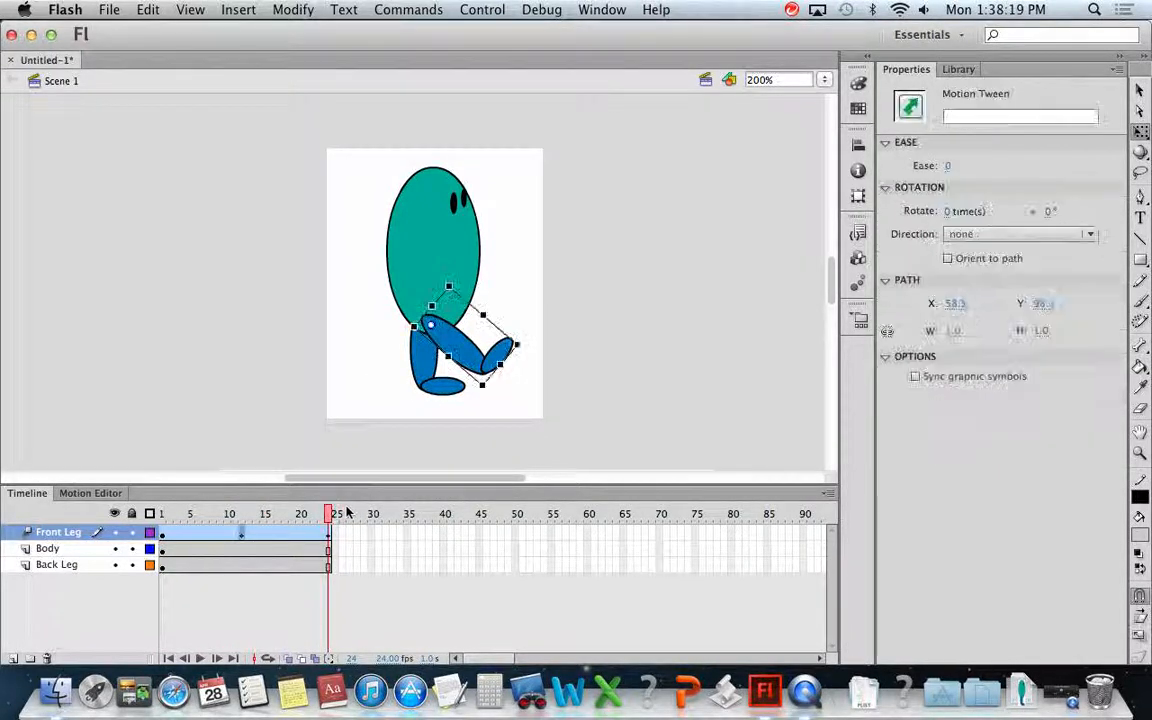
- Create a motion tween on the Back Leg layer
{"action": "left_click", "coordinate": [164, 567]}
{"action": "right_click", "coordinate": [164, 567]}
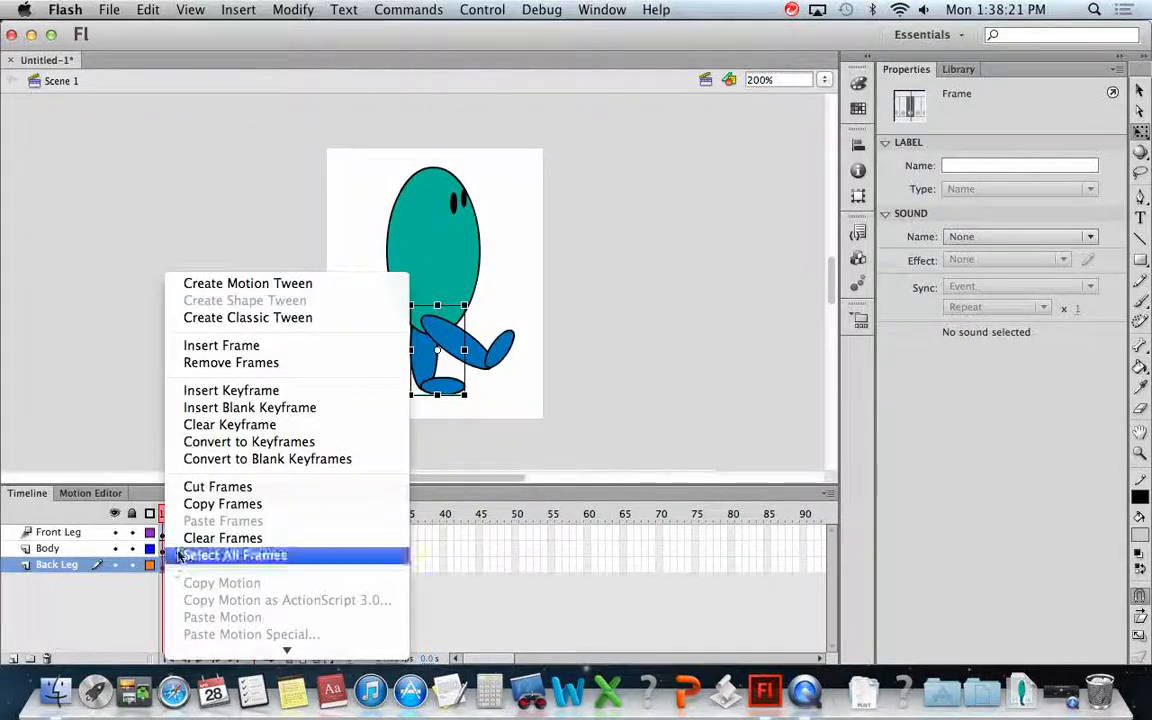
{"action": "left_click", "coordinate": [229, 286]}
{"action": "left_click", "coordinate": [768, 405]}
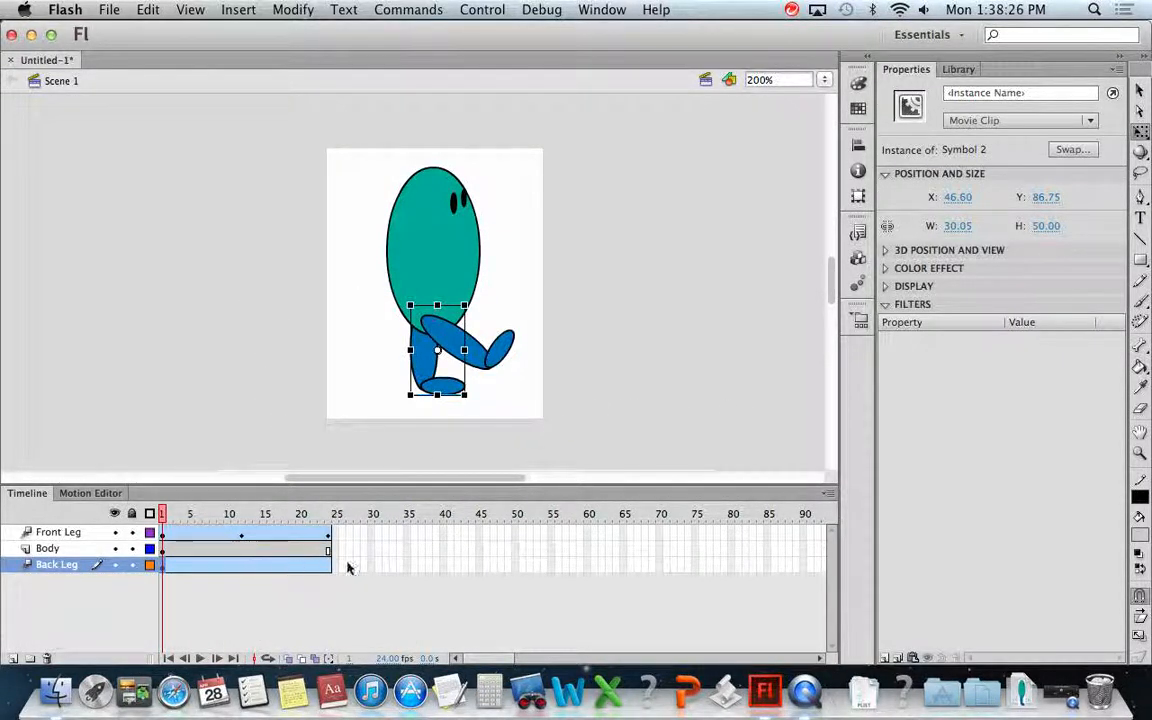
- At frame 1, move the back leg's transformation point to its hip and rotate the leg backward behind the body
{"action": "left_click_drag", "start_coordinate": [470, 398], "coordinate": [391, 417]}
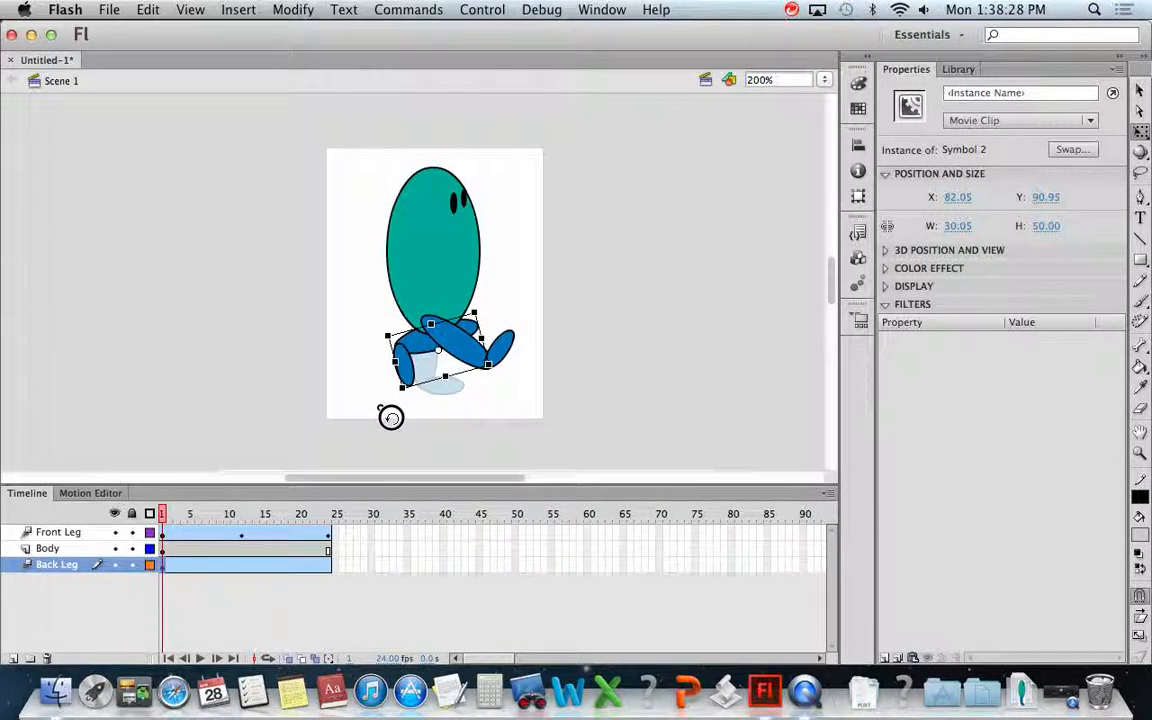
{"action": "key", "text": "ctrl+z"}
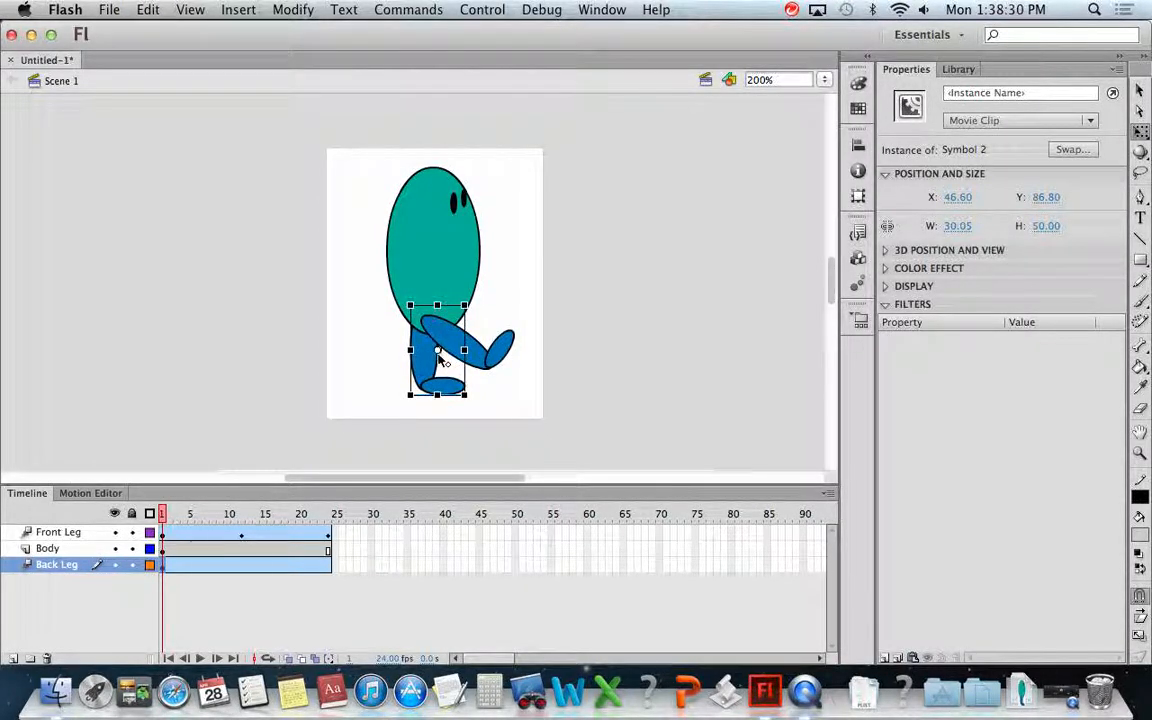
{"action": "left_click_drag", "start_coordinate": [437, 354], "coordinate": [422, 322]}
{"action": "left_click_drag", "start_coordinate": [473, 394], "coordinate": [353, 411]}
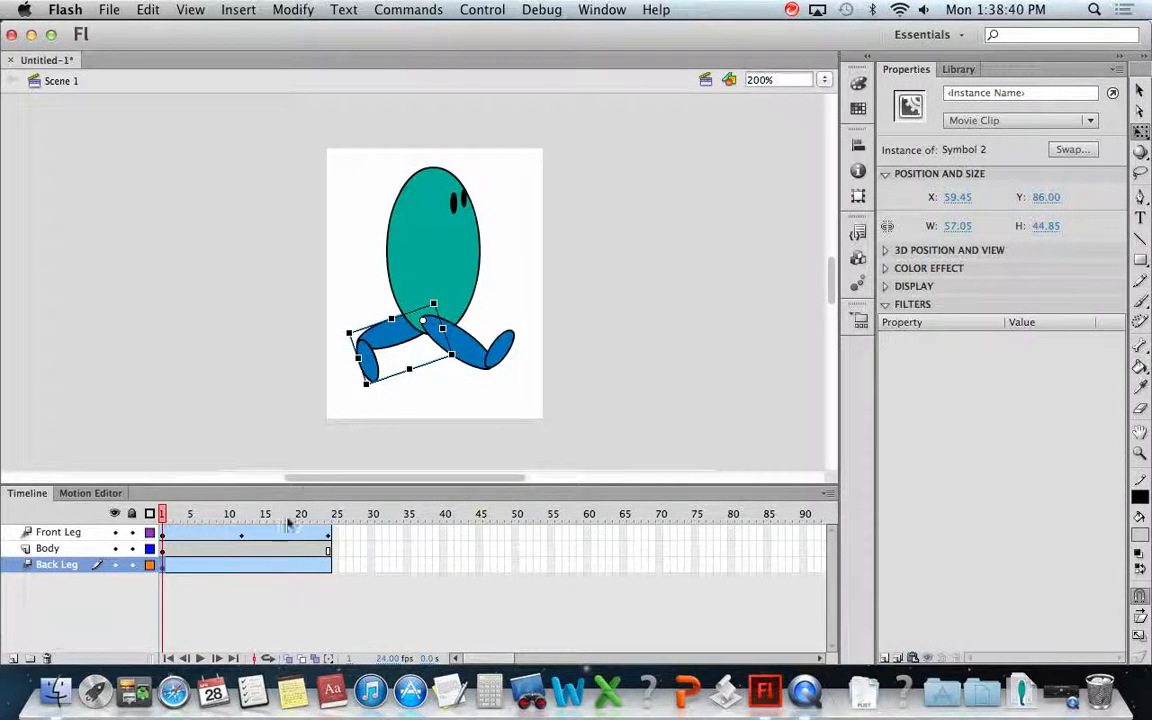
- At frame 12 of the Back Leg layer, rotate the back leg forward in front of the body
{"action": "left_click", "coordinate": [243, 566]}
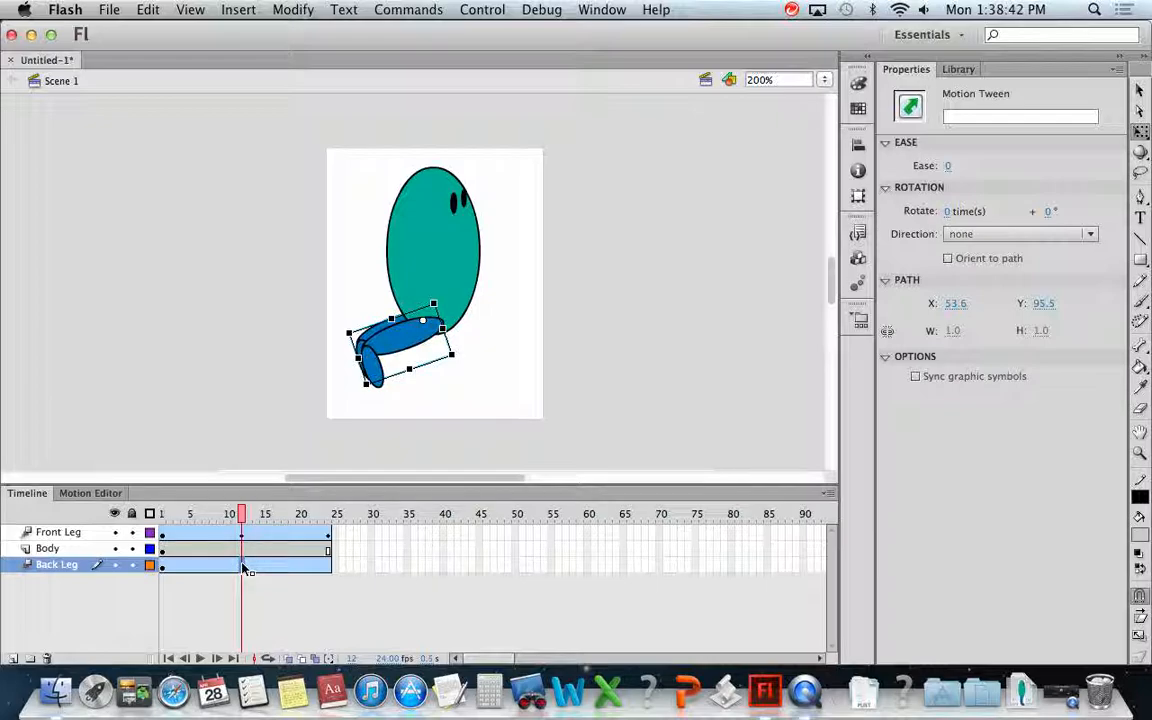
{"action": "left_click", "coordinate": [362, 398]}
{"action": "left_click_drag", "start_coordinate": [362, 398], "coordinate": [545, 352]}
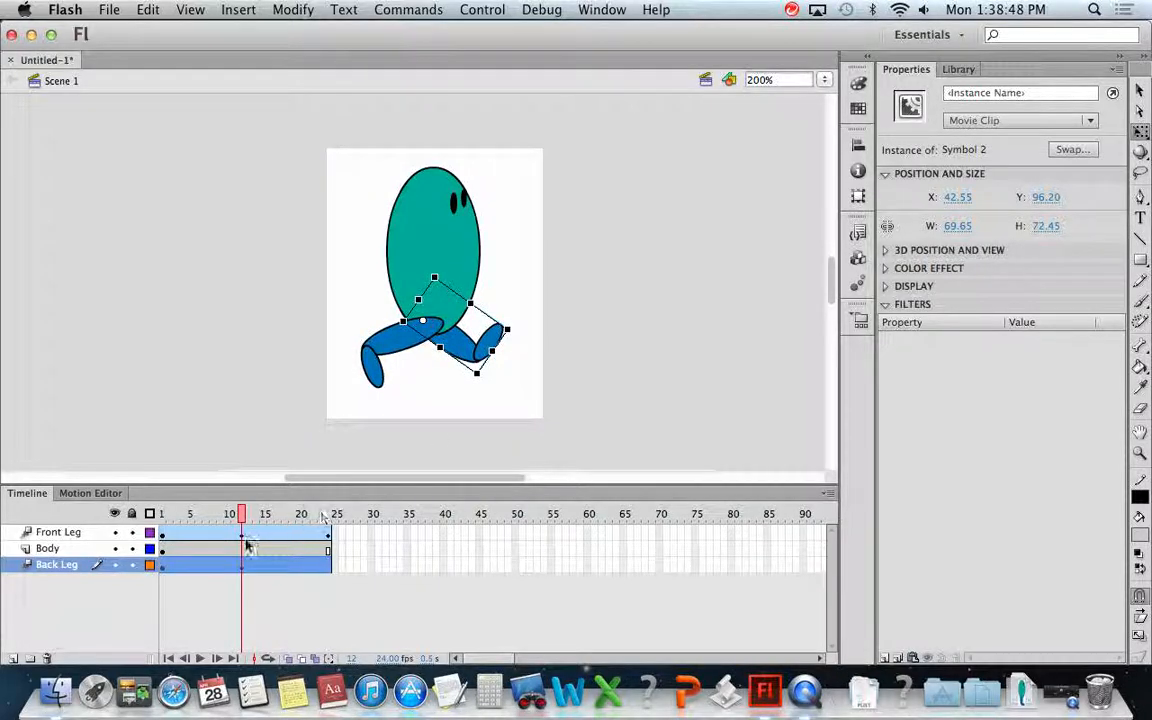
- At frame 24 of the Back Leg layer, rotate the back leg backward to about its starting pose
{"action": "left_click", "coordinate": [328, 567]}
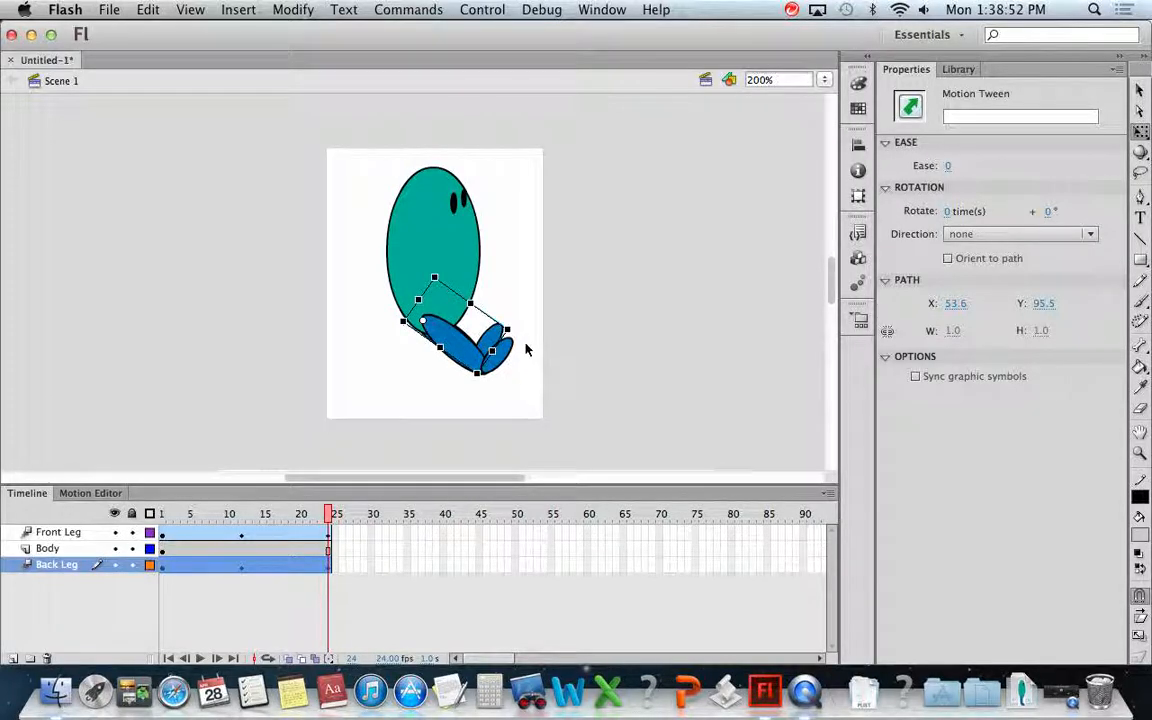
{"action": "left_click_drag", "start_coordinate": [522, 329], "coordinate": [375, 419]}
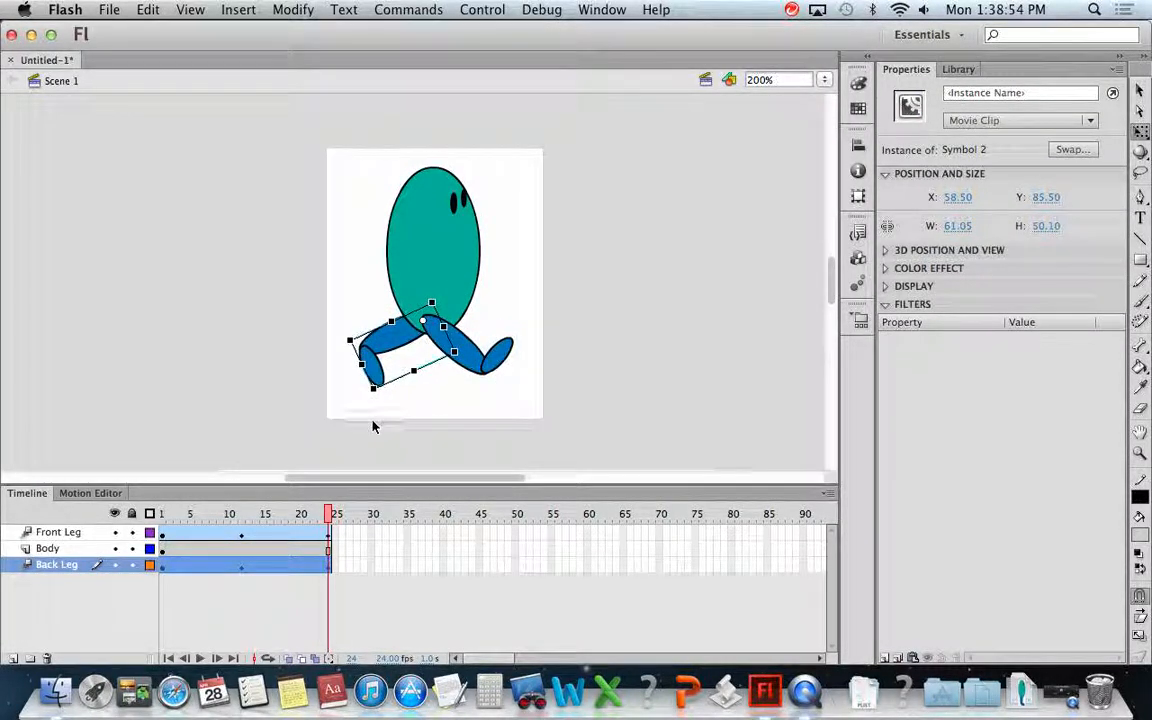
{"action": "left_click", "coordinate": [383, 437]}
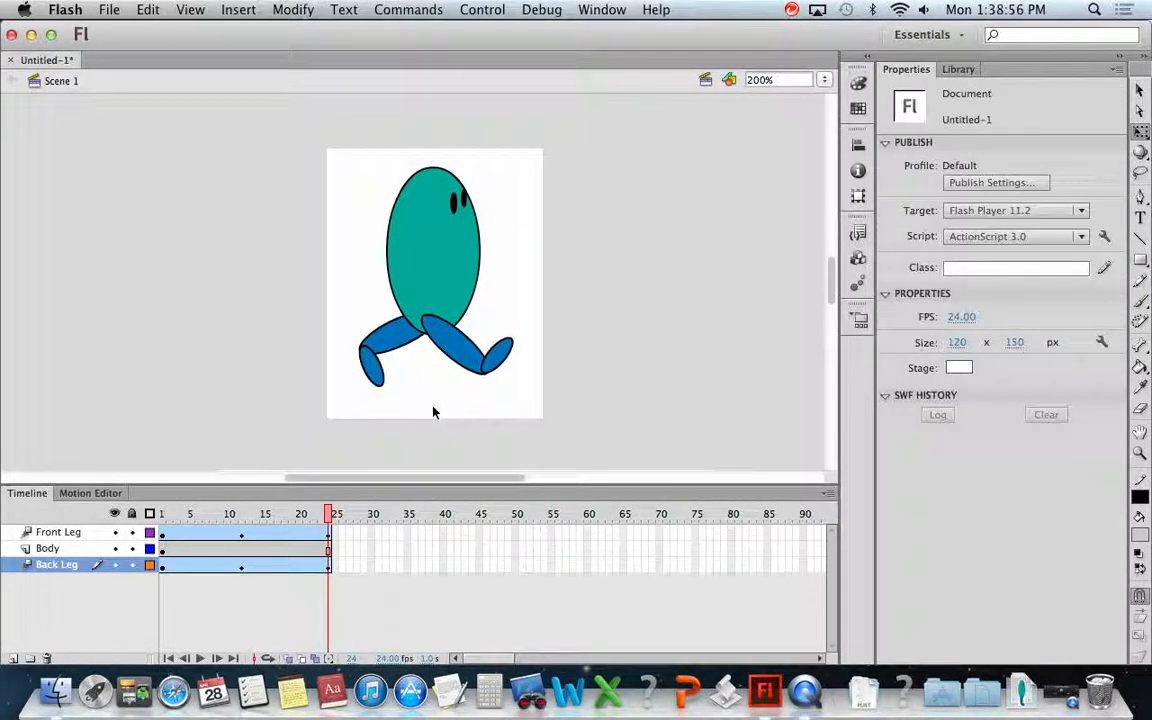
- Turn on loop playback and play the complete walk cycle to review both legs' movement
{"action": "key", "text": "Return"}
{"action": "left_click", "coordinate": [482, 10]}
{"action": "left_click", "coordinate": [540, 228]}
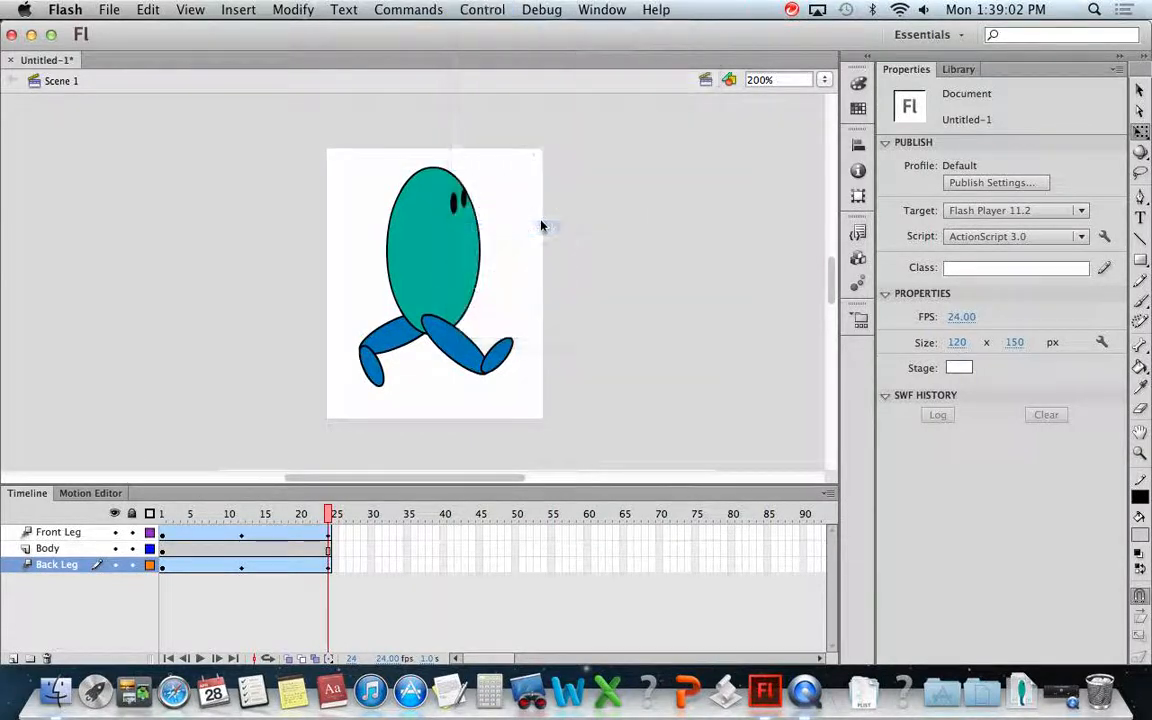
{"action": "key", "text": "Return"}
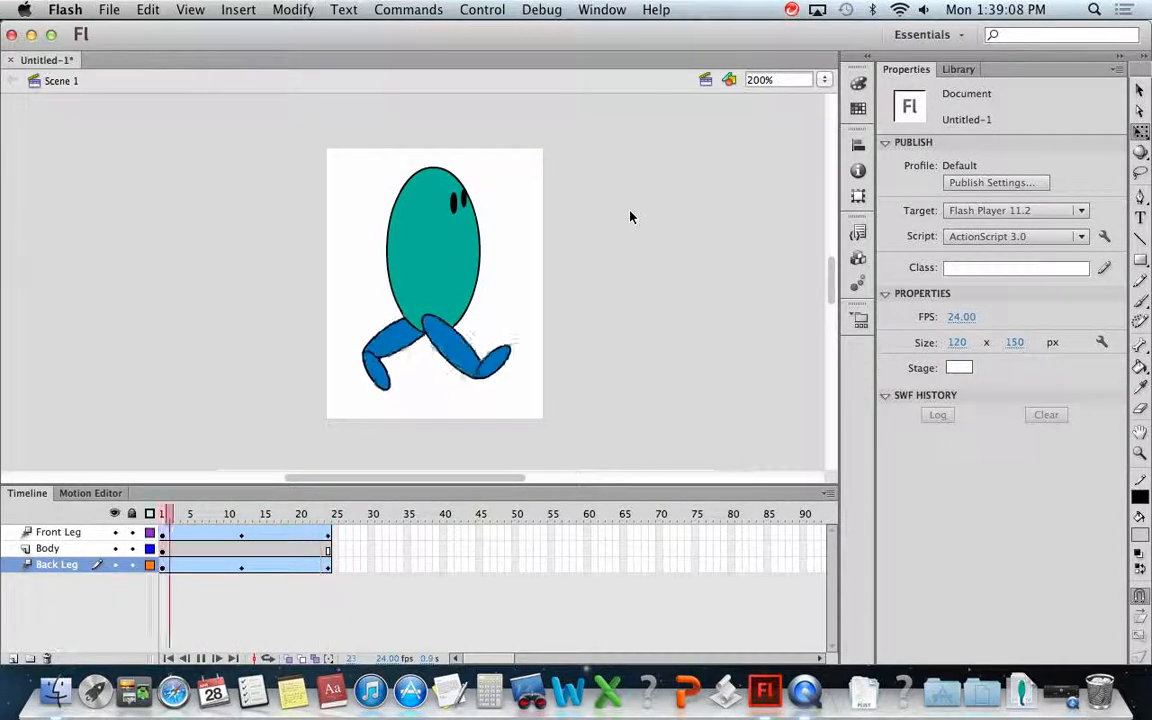
{"action": "key", "text": "Return"}
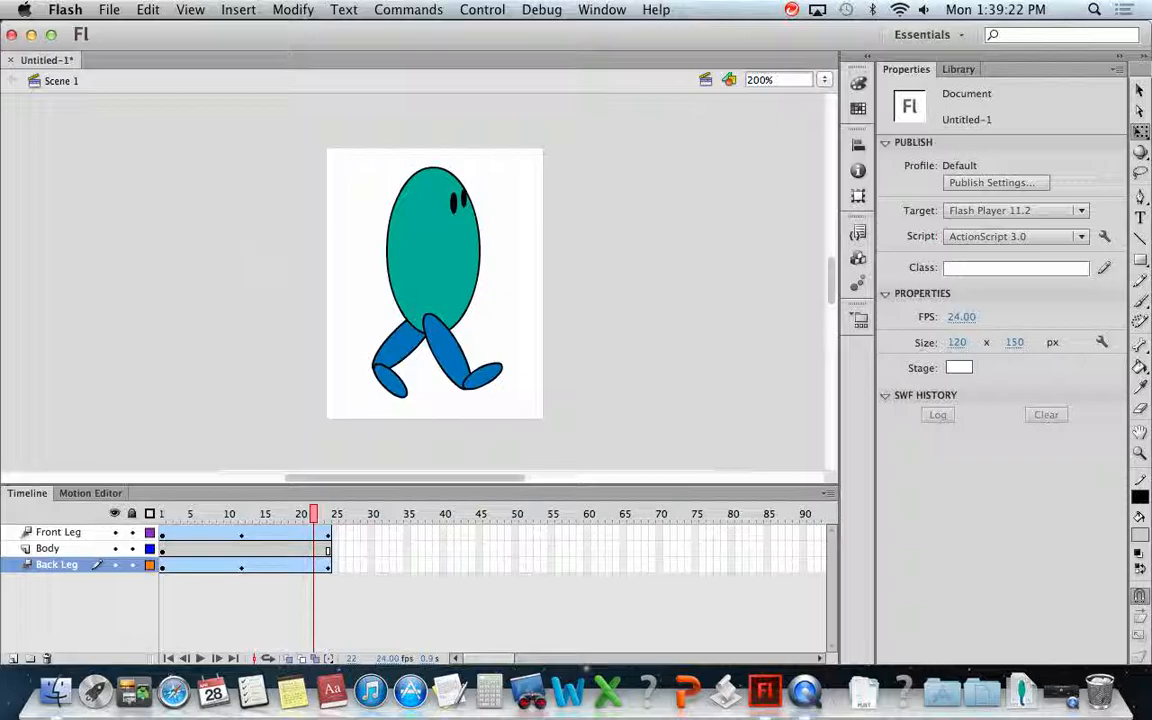
- Set up a movie export to the Desktop in PNG Sequence format with the file name jellyWalkRight.png
{"action": "left_click", "coordinate": [109, 9]}
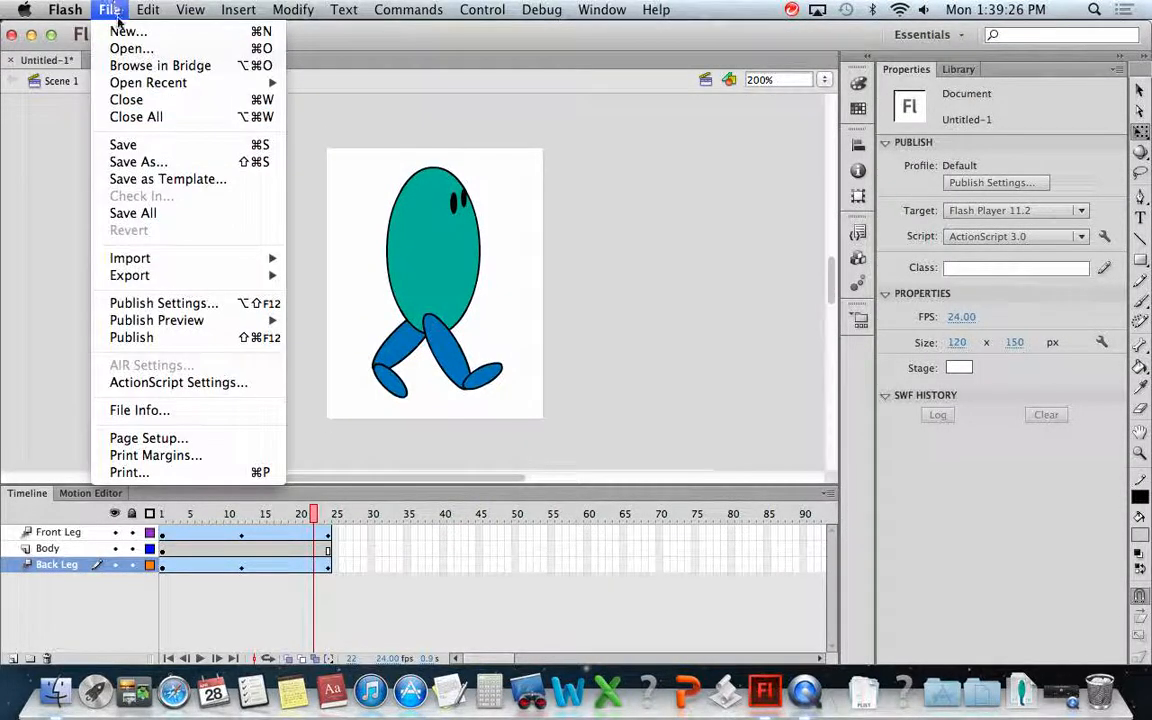
{"action": "mouse_move", "coordinate": [131, 278]}
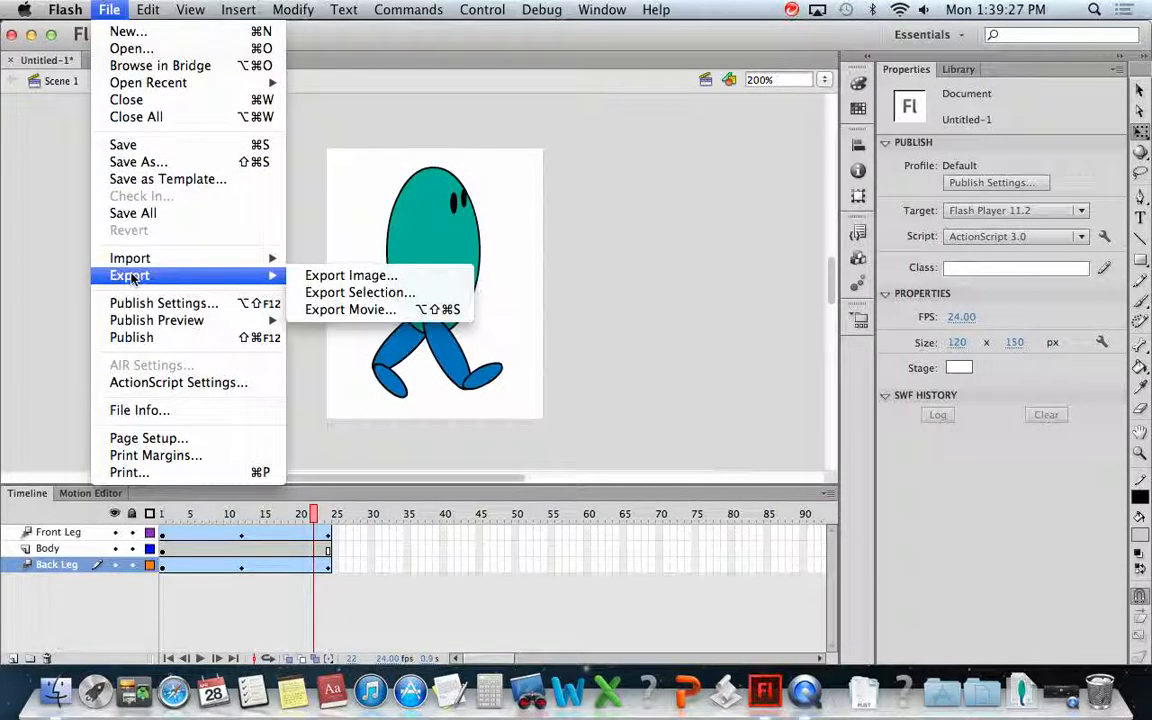
{"action": "left_click", "coordinate": [349, 312]}
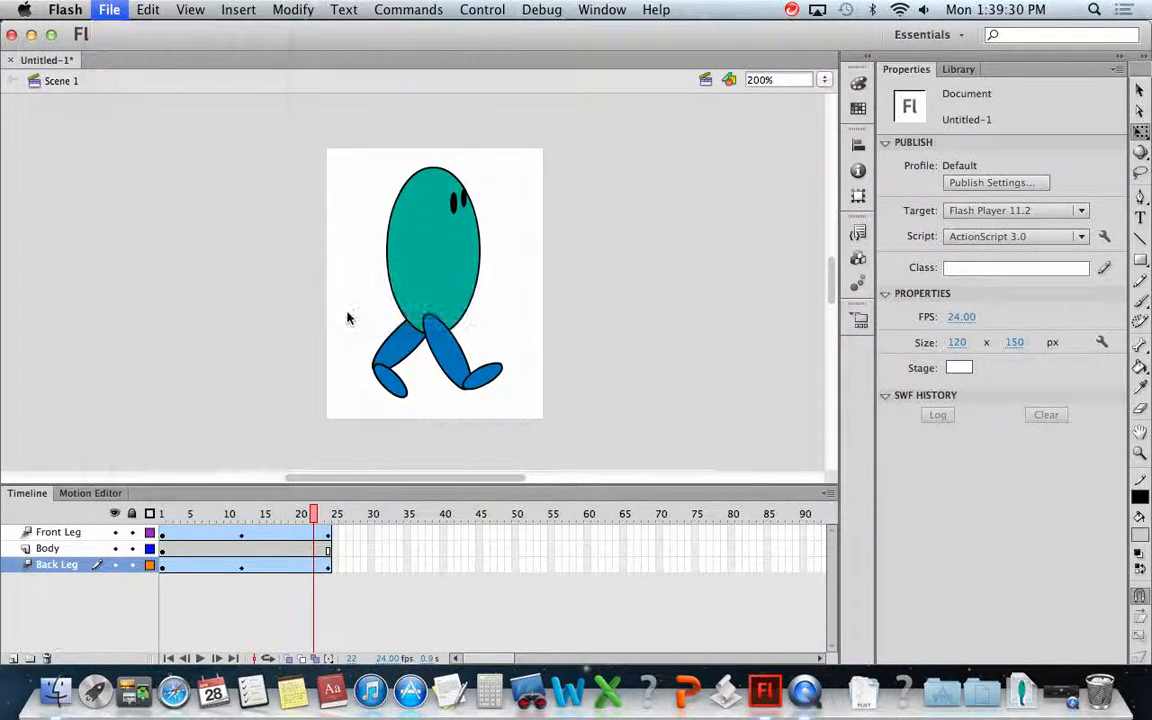
{"action": "left_click", "coordinate": [505, 415]}
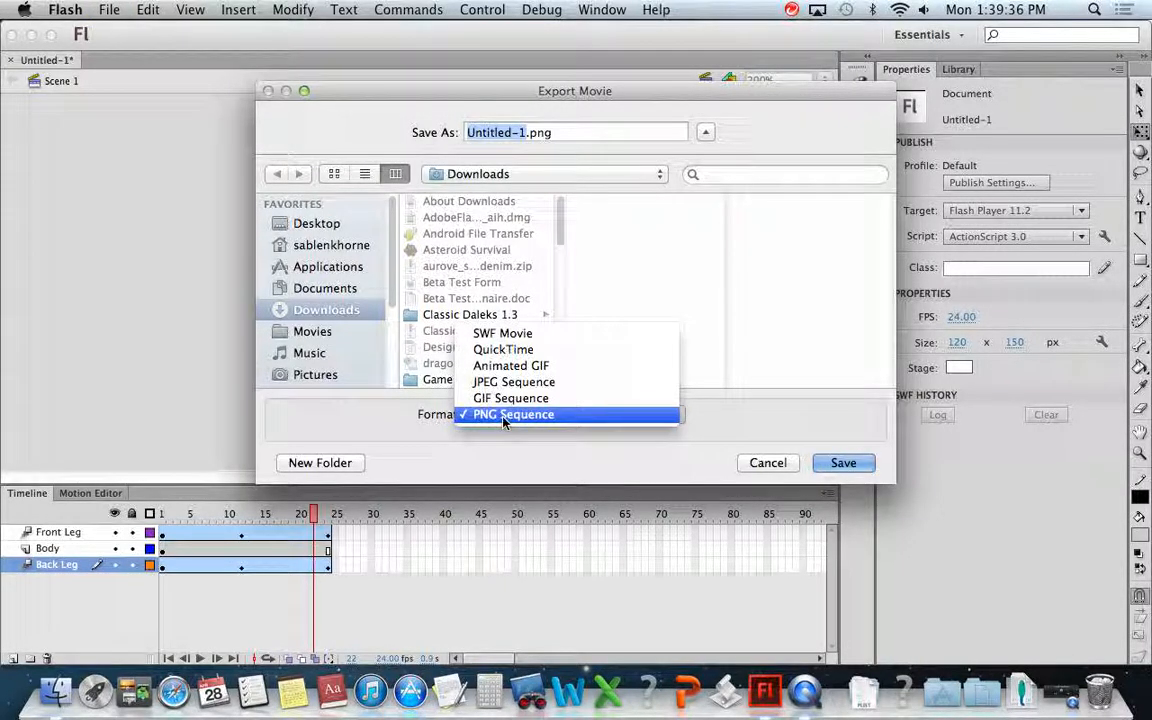
{"action": "left_click", "coordinate": [505, 421]}
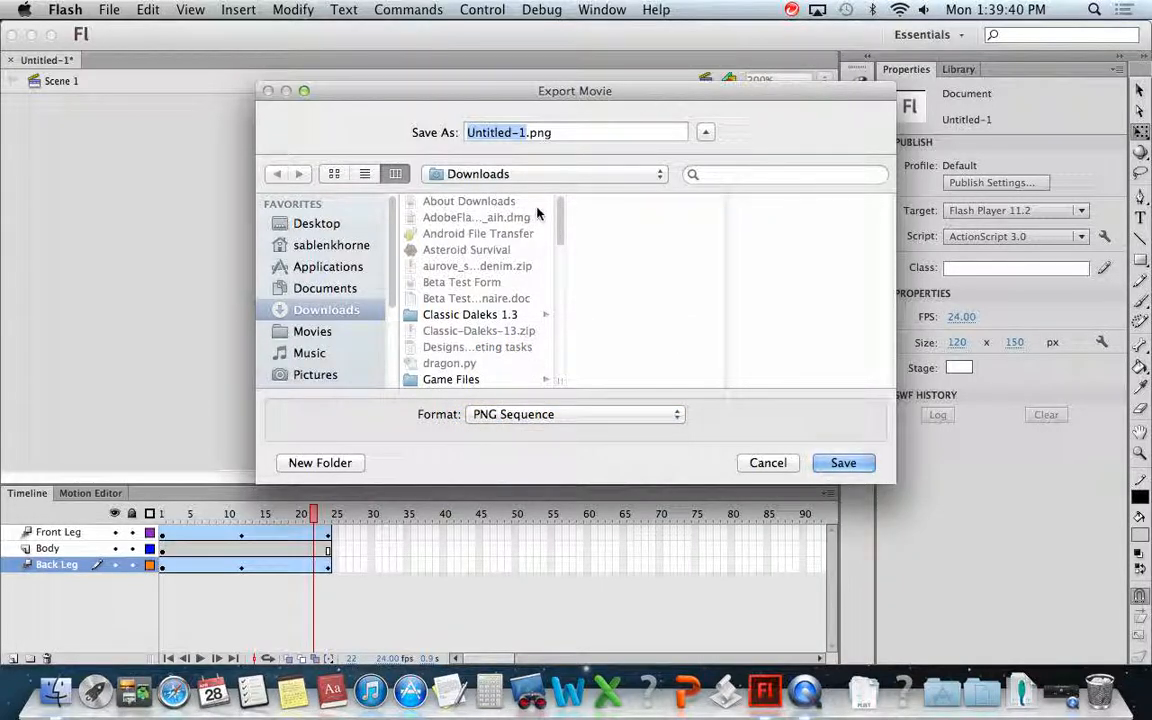
{"action": "key", "text": "super+shift+d"}
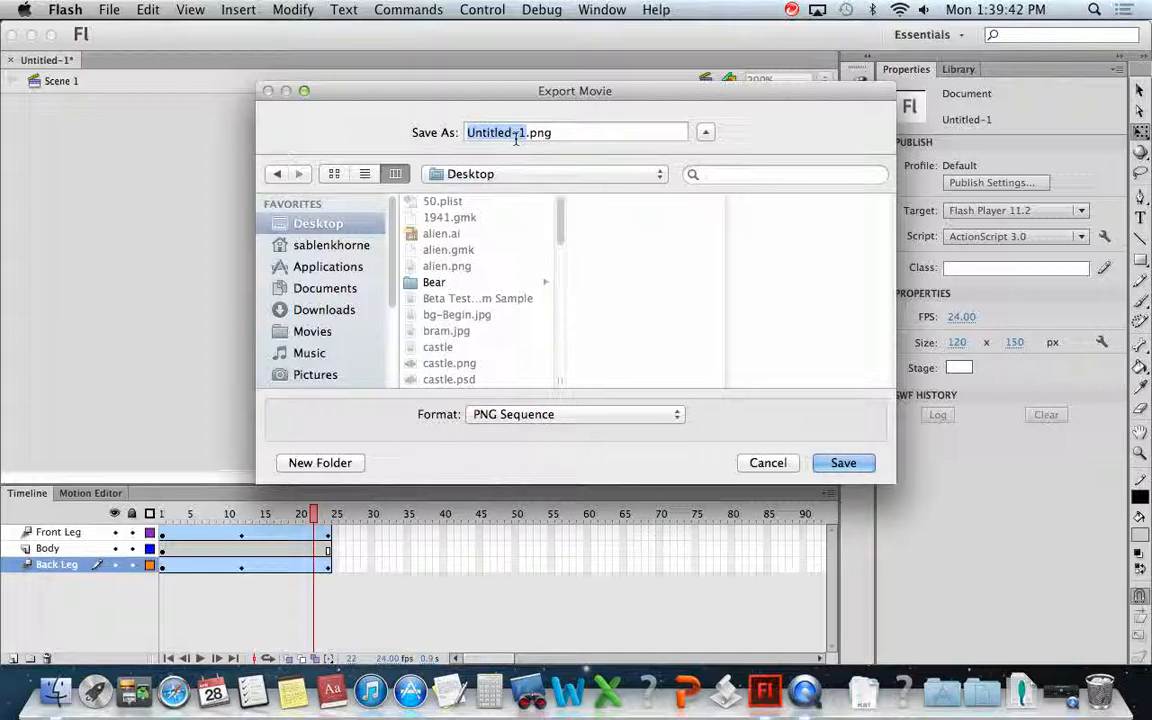
{"action": "type", "text": "c"}
{"action": "type", "text": "ellyWalk"}
{"action": "type", "text": "Right"}
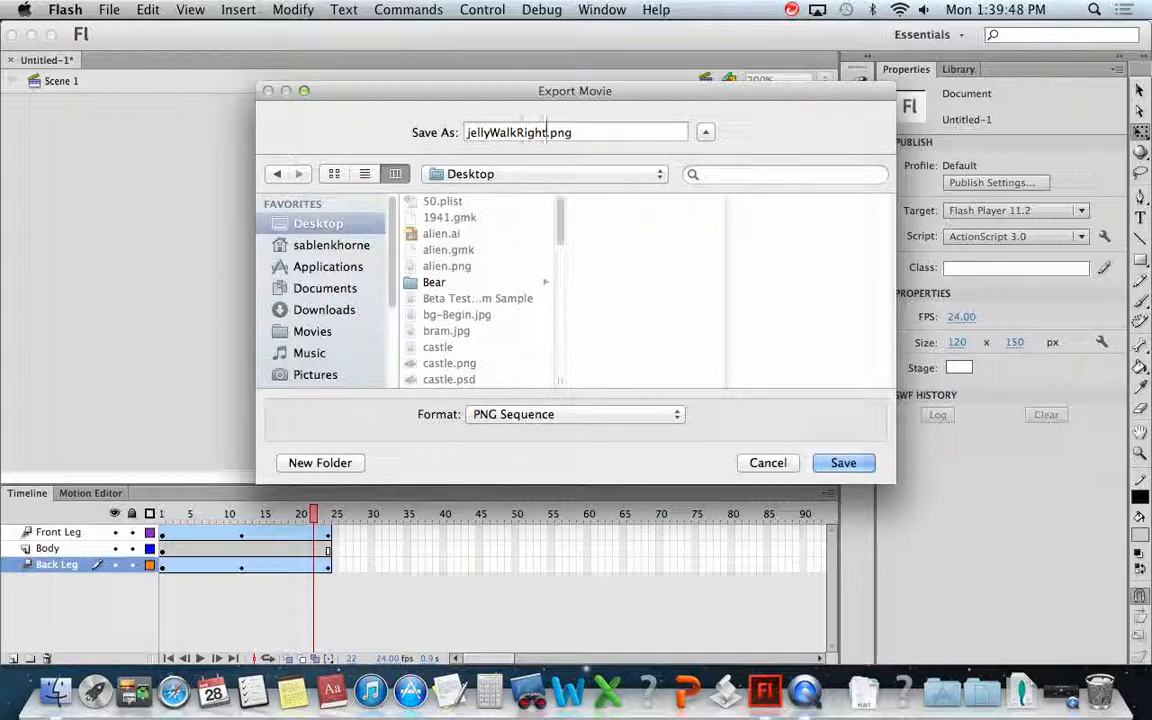
- Create a jellyWalk folder on the Desktop and export the PNG sequence into it with the default image settings
{"action": "left_click", "coordinate": [358, 463]}
{"action": "type", "text": "jellyWalk"}
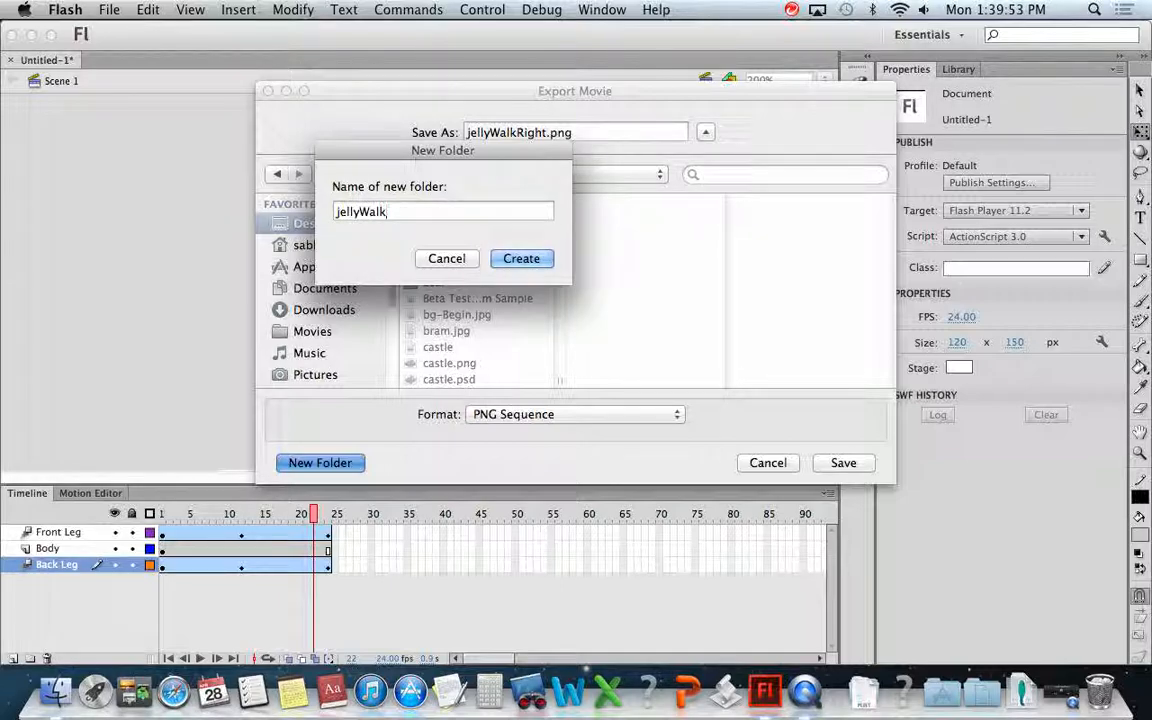
{"action": "key", "text": "Return"}
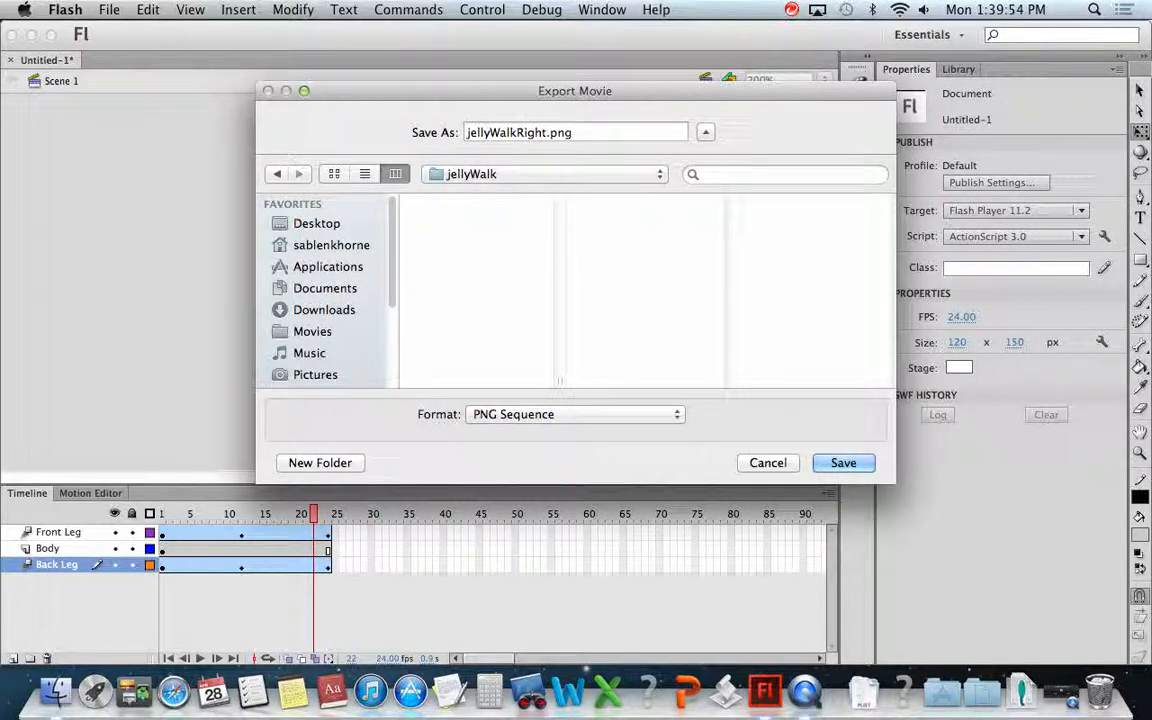
{"action": "key", "text": "Return"}
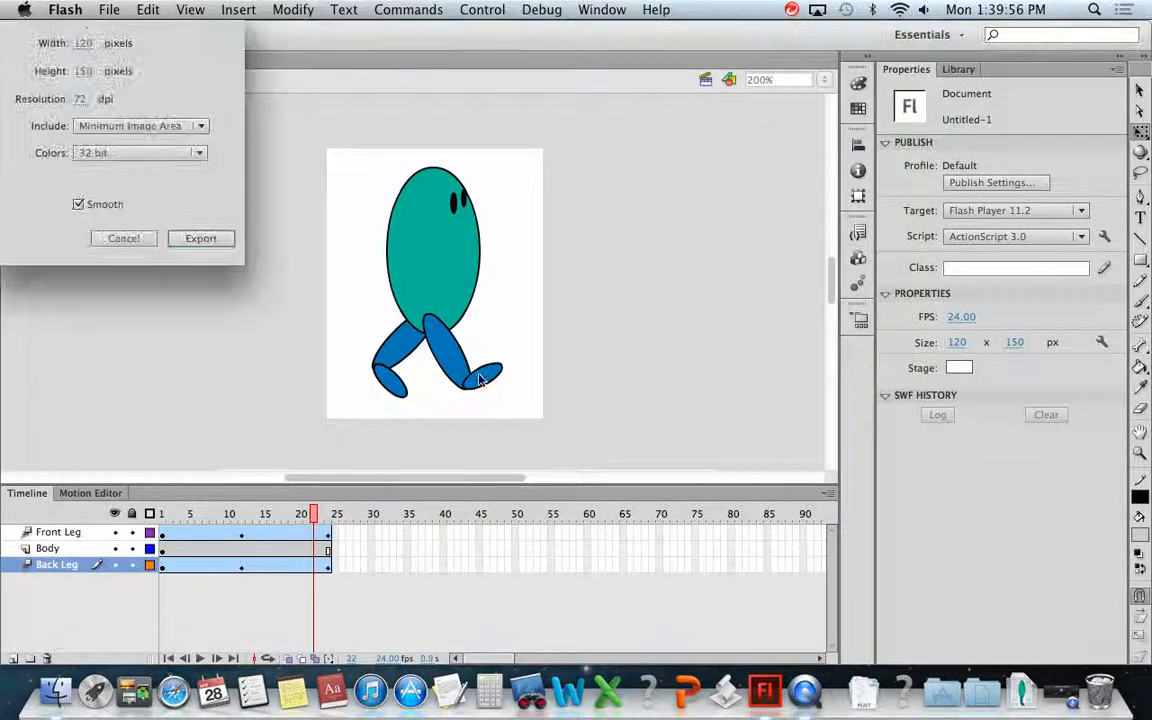
{"action": "left_click", "coordinate": [196, 237]}
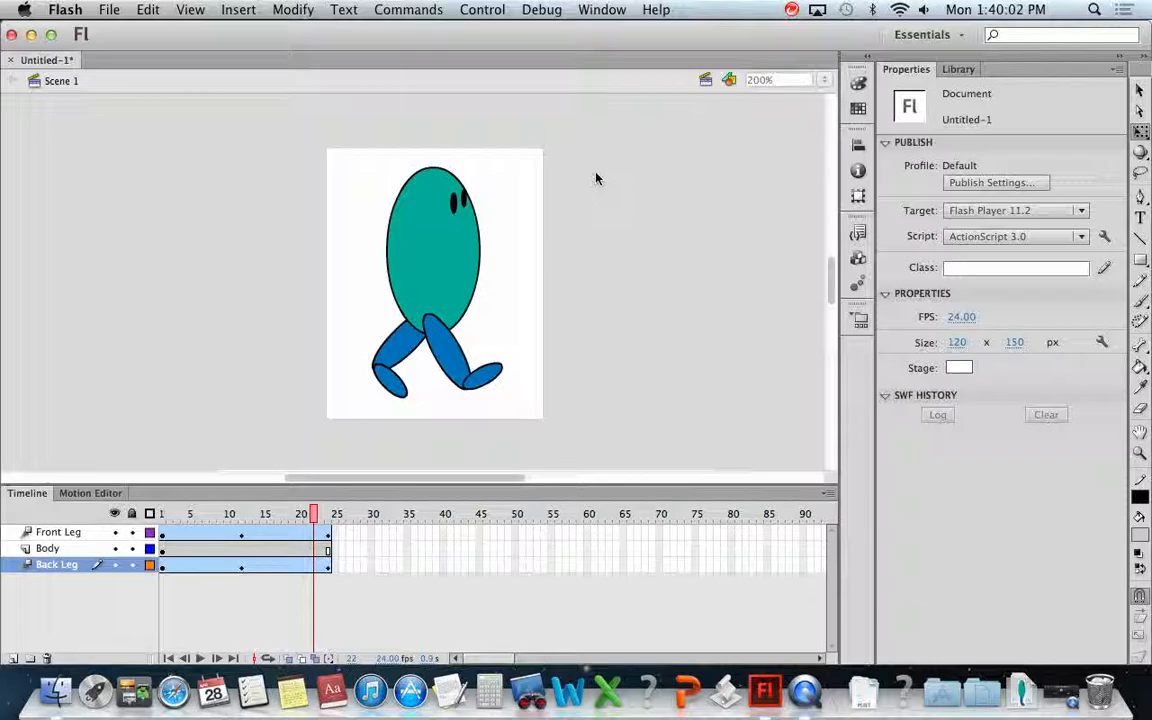
- Save the Flash document as jellyWalk.fla in the jellyWalk folder
{"action": "key", "text": "super+s"}
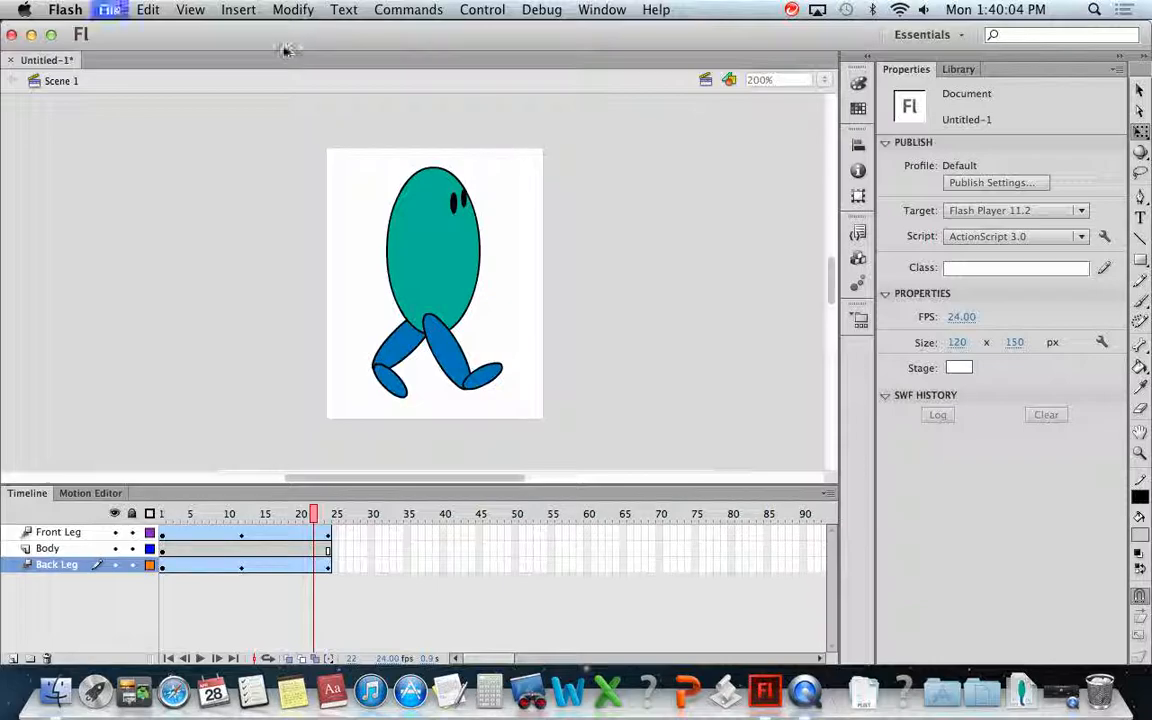
{"action": "left_click", "coordinate": [476, 174]}
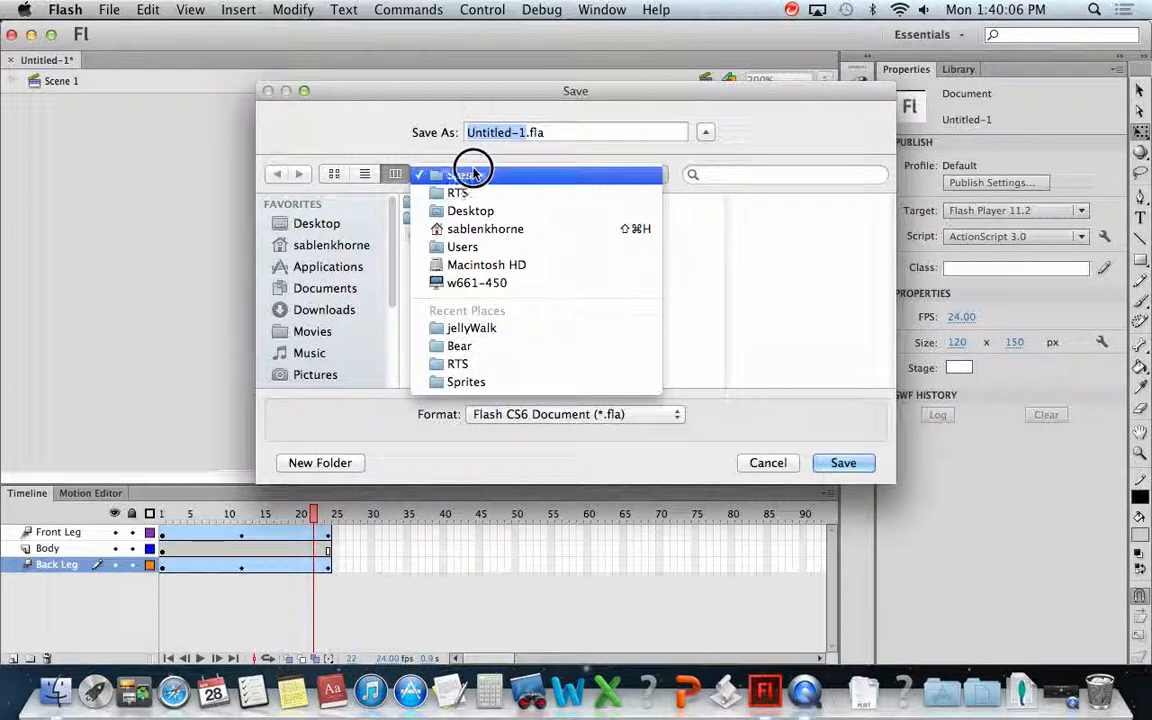
{"action": "left_click", "coordinate": [471, 328]}
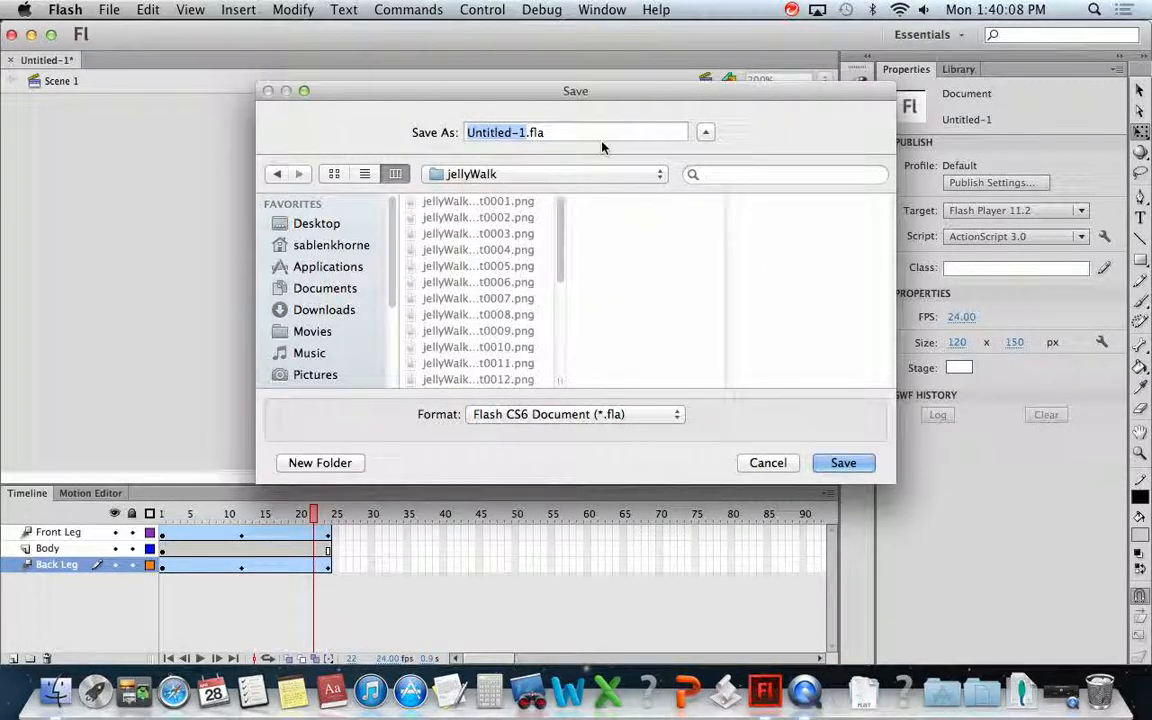
{"action": "type", "text": "jellyWalk"}
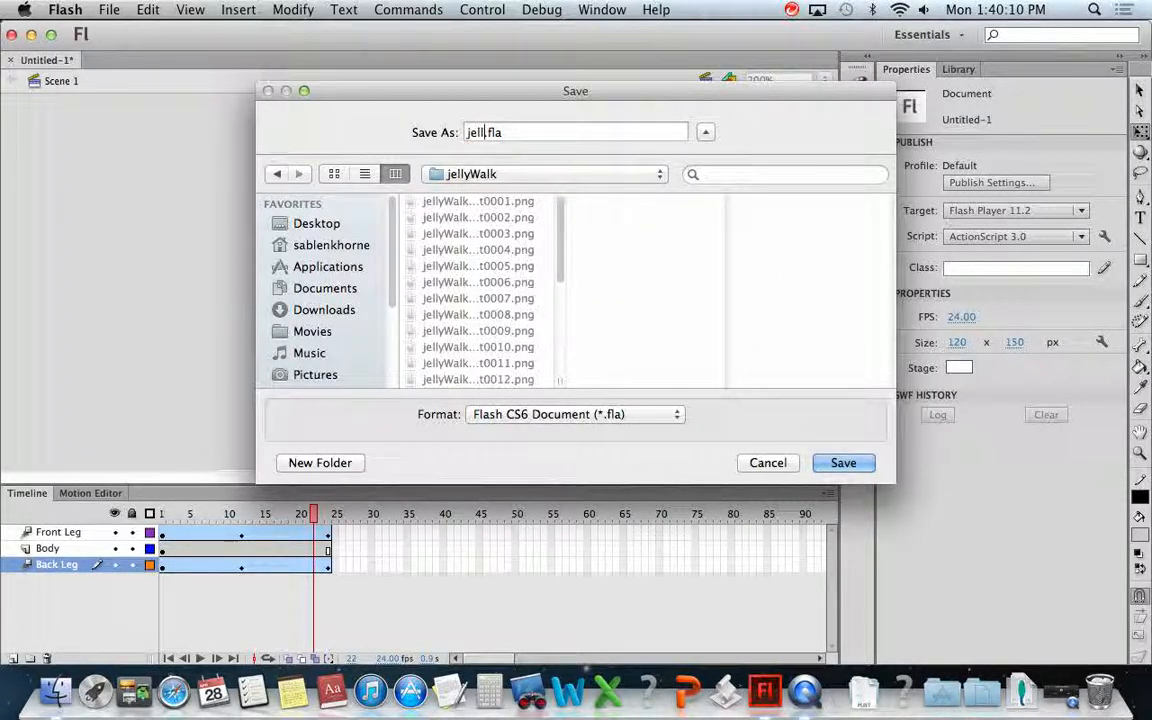
{"action": "key", "text": "Return"}
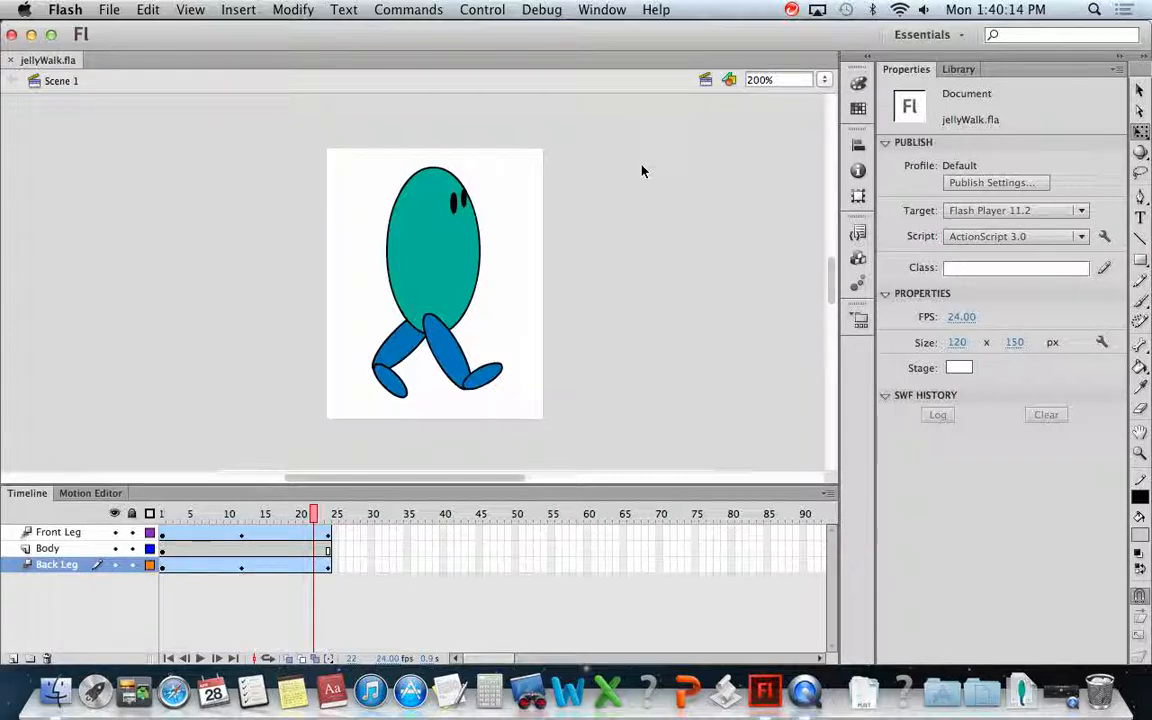
- Switch to Game Maker and start a new game
{"action": "key", "text": "super+space"}
{"action": "type", "text": "game"}
{"action": "key", "text": "Return"}
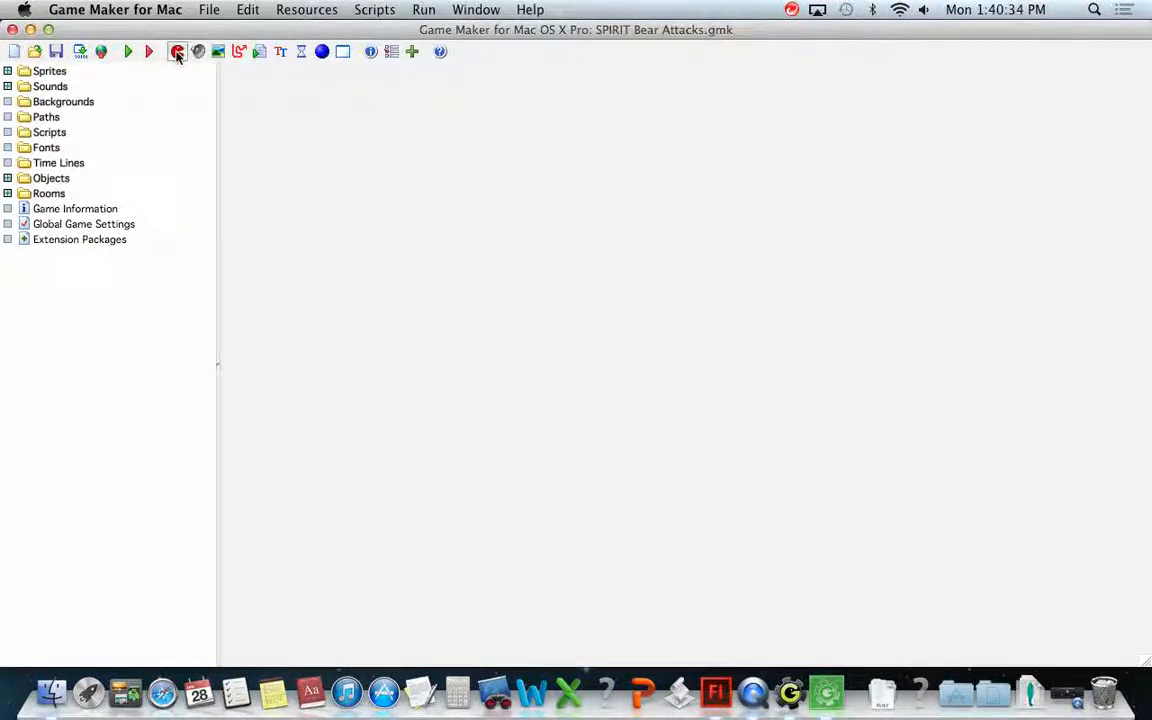
{"action": "left_click", "coordinate": [207, 10]}
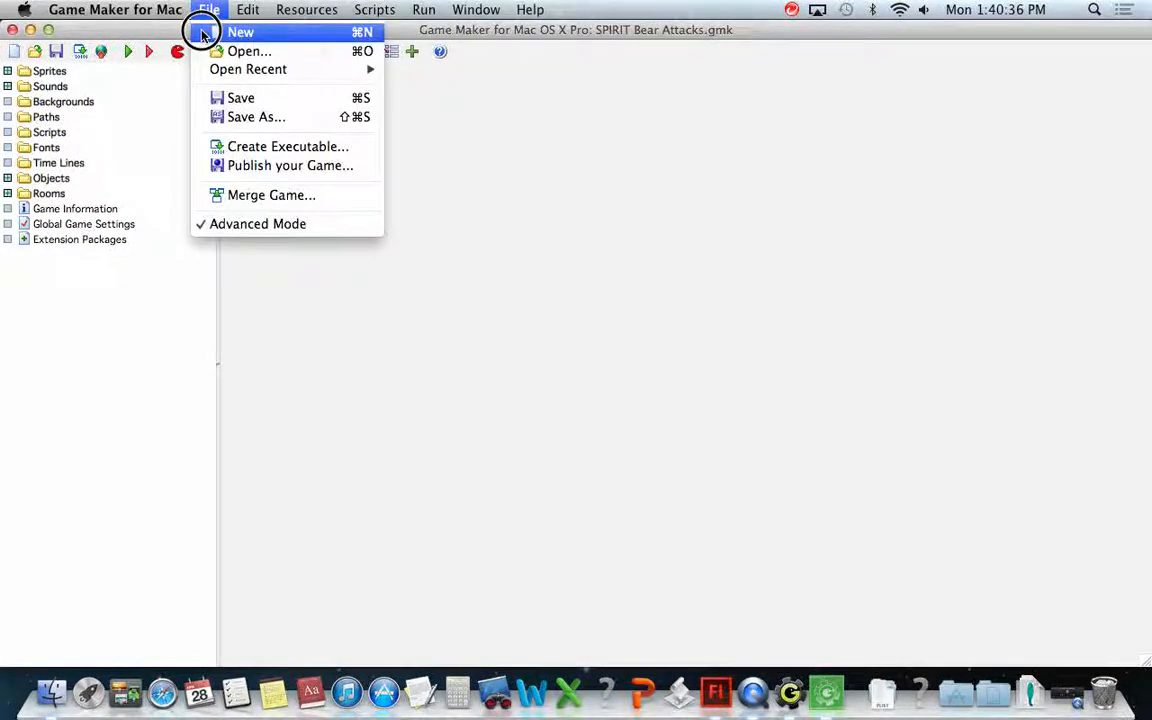
{"action": "left_click", "coordinate": [200, 31]}
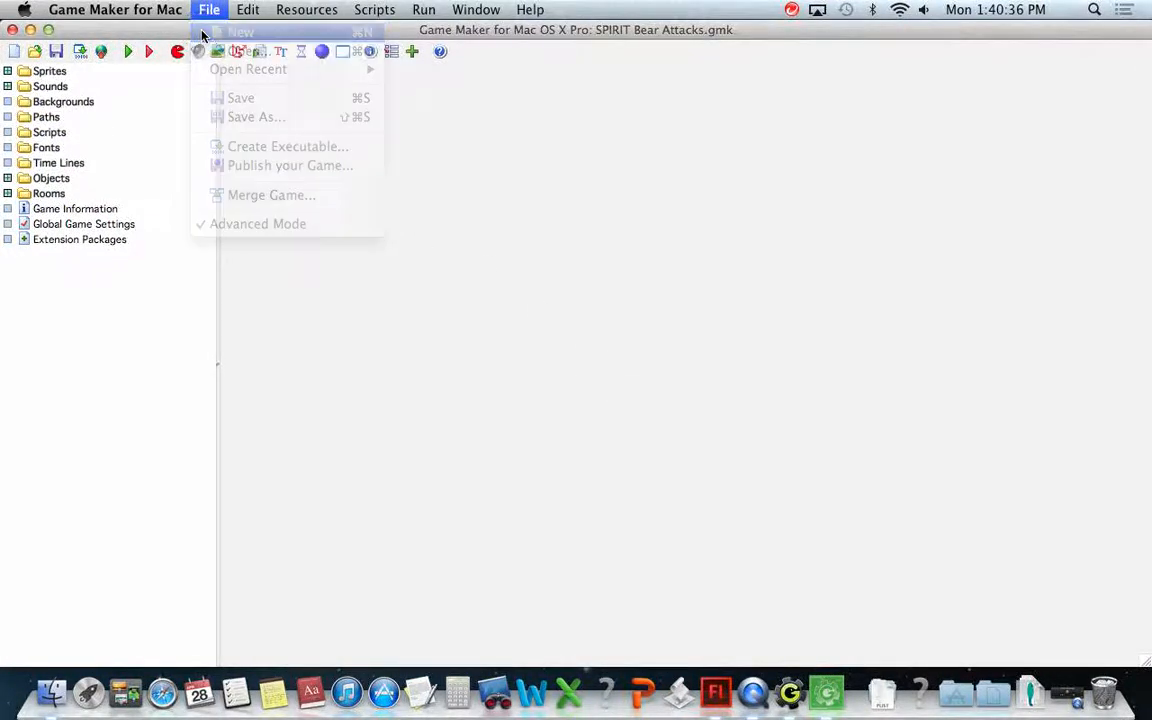
- Create a new sprite and name it spr_JellyWalkR
{"action": "right_click", "coordinate": [31, 77]}
{"action": "left_click", "coordinate": [57, 82]}
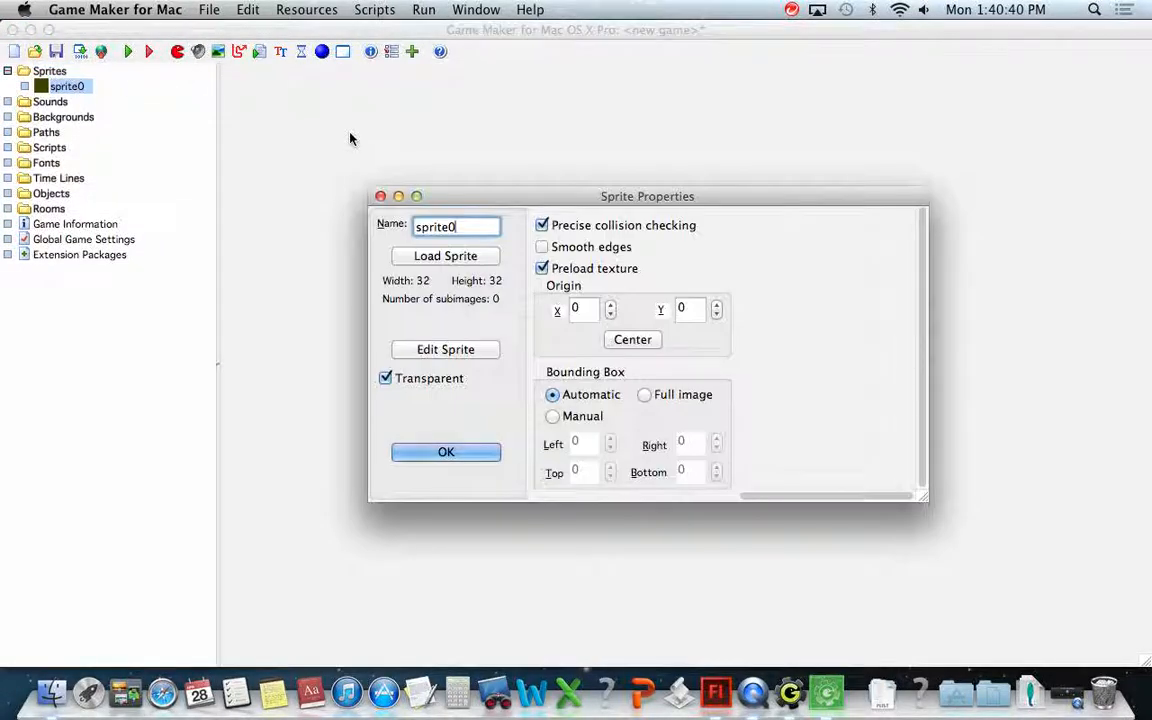
{"action": "key", "text": "BackSpace"}
{"action": "key", "text": "BackSpace"}
{"action": "key", "text": "BackSpace"}
{"action": "key", "text": "BackSpace"}
{"action": "type", "text": "_JellyWalkR"}
- Load jellyWalkRight0001.png from the jellyWalk folder on the Desktop into the sprite
{"action": "left_click", "coordinate": [461, 261]}
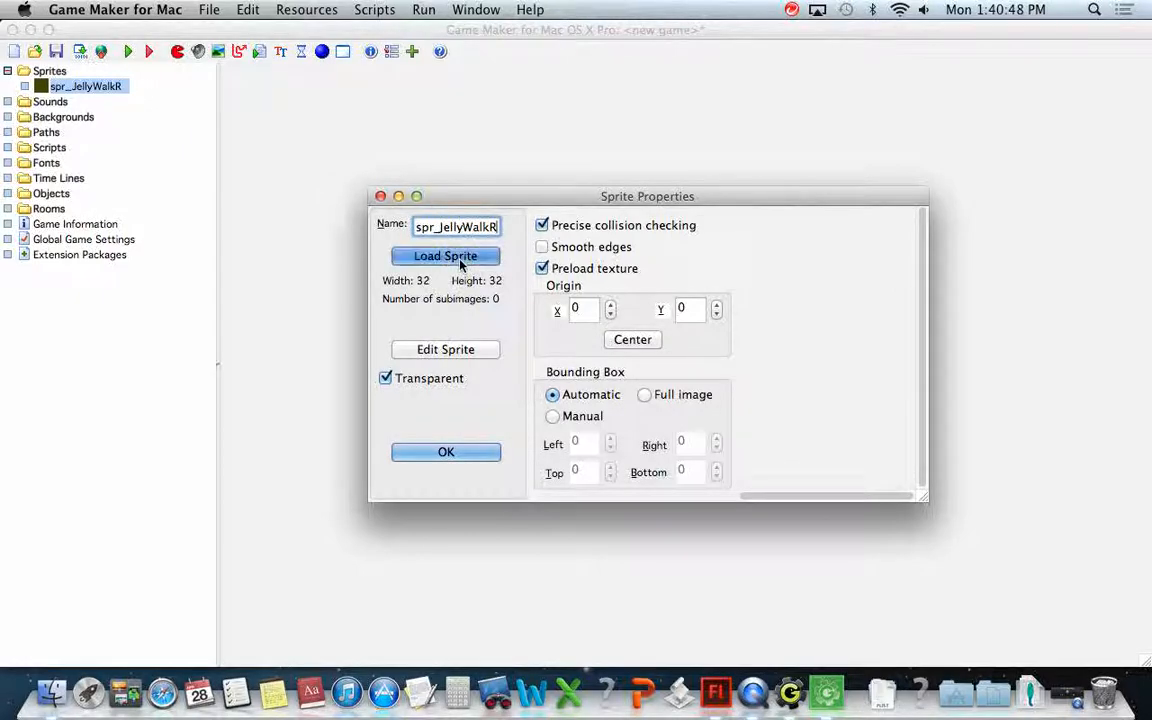
{"action": "left_click_drag", "start_coordinate": [565, 206], "coordinate": [537, 265]}
{"action": "left_click", "coordinate": [465, 222]}
{"action": "left_click", "coordinate": [620, 163]}
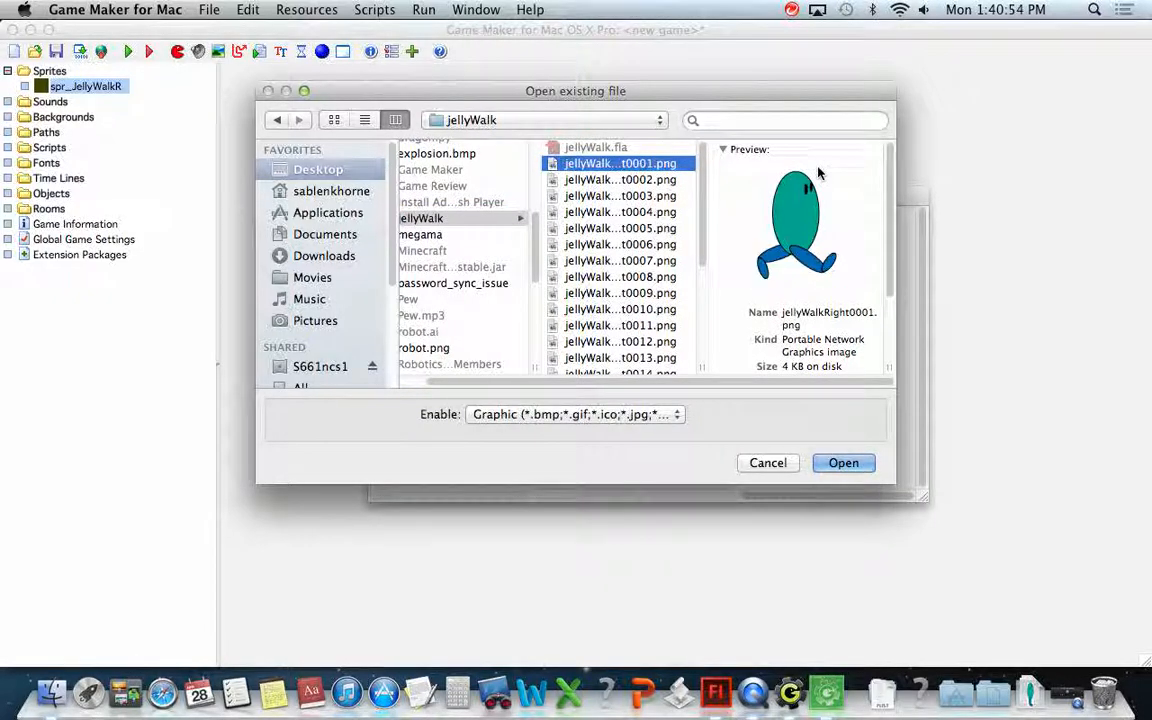
{"action": "key", "text": "Return"}
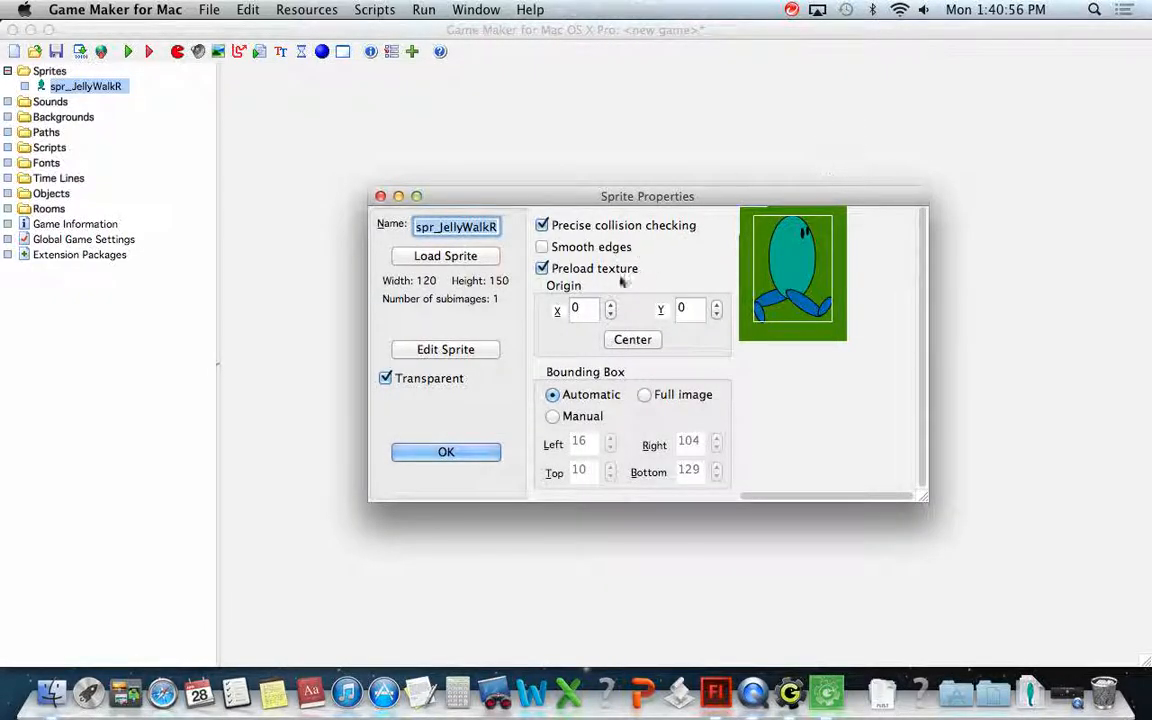
- Edit the sprite and add the frames jellyWalkRight0002.png through jellyWalkRight0024.png after the first image
{"action": "left_click", "coordinate": [432, 352]}
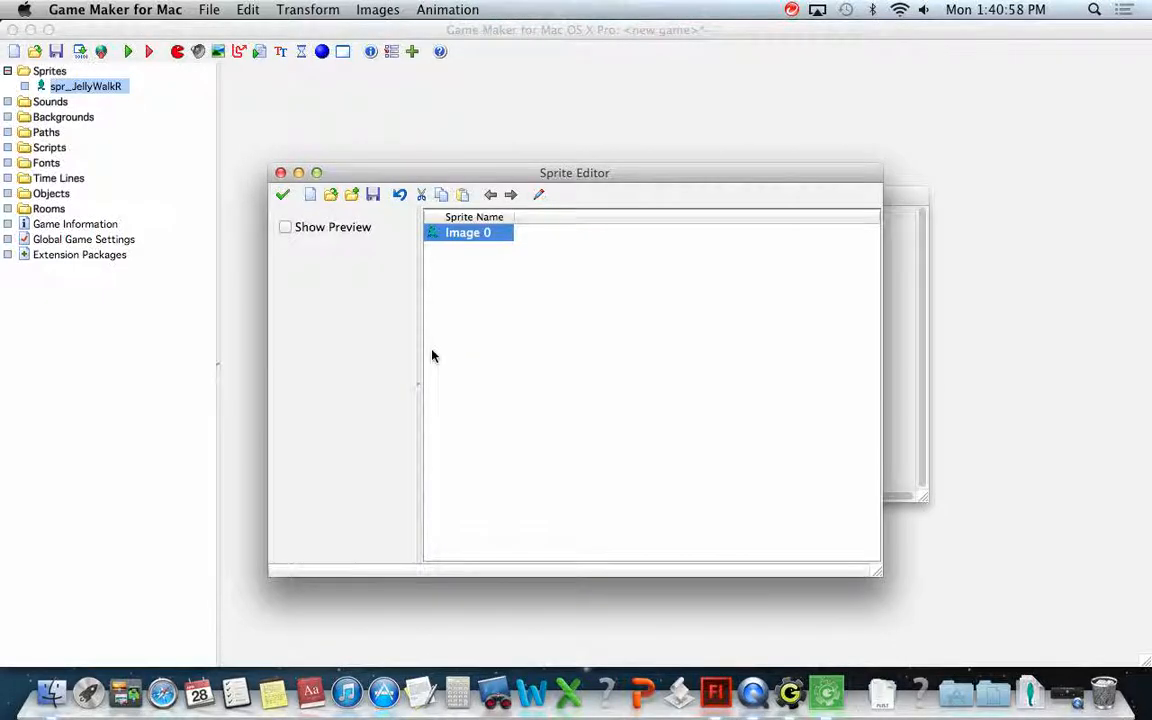
{"action": "left_click", "coordinate": [352, 197]}
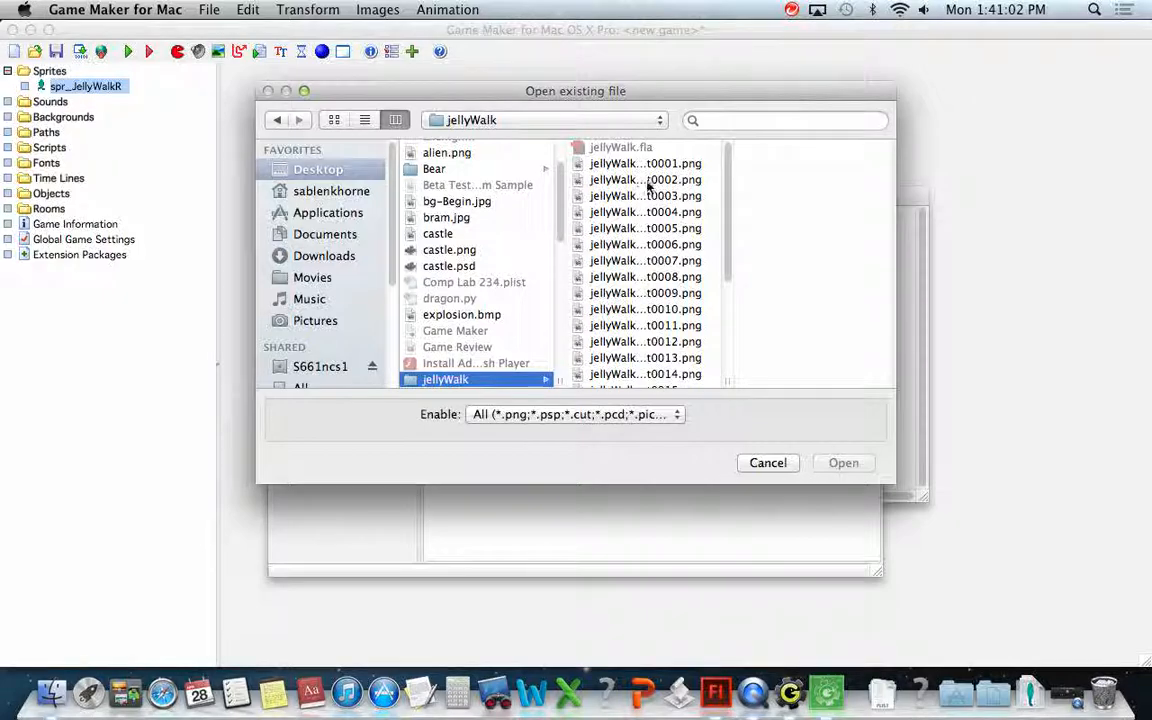
{"action": "left_click", "coordinate": [648, 181]}
{"action": "scroll", "coordinate": [662, 280], "scroll_direction": "down", "scroll_amount": 5}
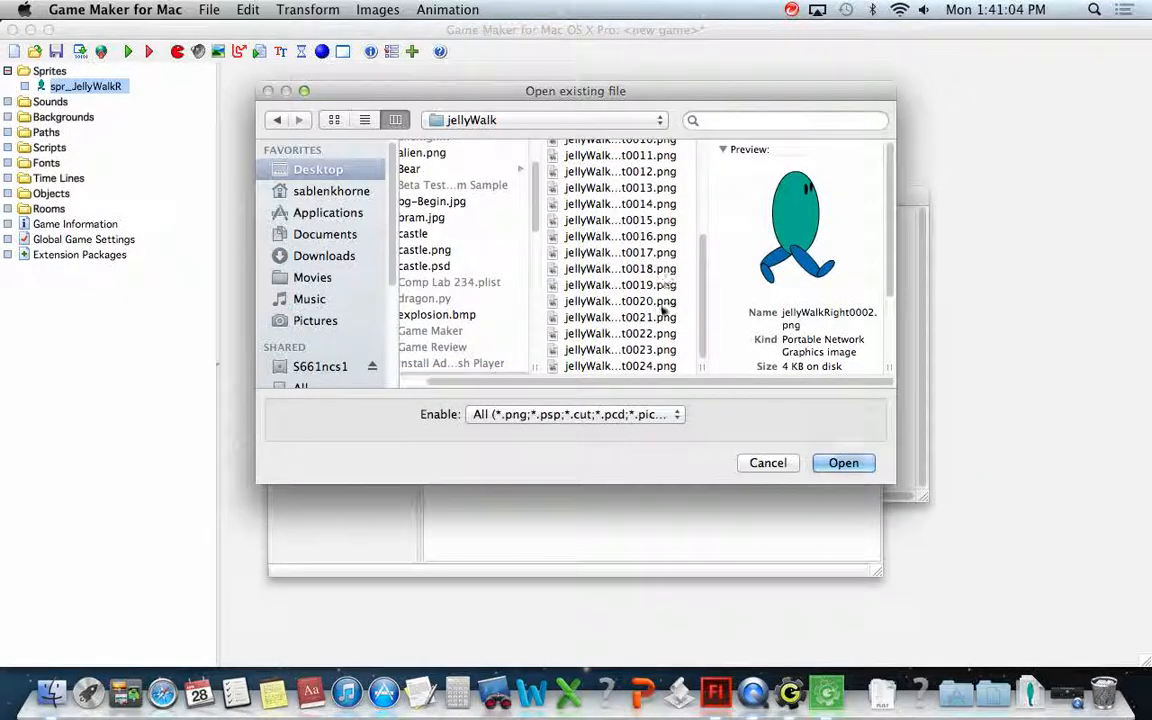
{"action": "key", "text": "super+a"}
{"action": "scroll", "coordinate": [665, 250], "scroll_direction": "up", "scroll_amount": 3}
{"action": "scroll", "coordinate": [665, 249], "scroll_direction": "up", "scroll_amount": 3}
{"action": "left_click", "coordinate": [843, 463]}
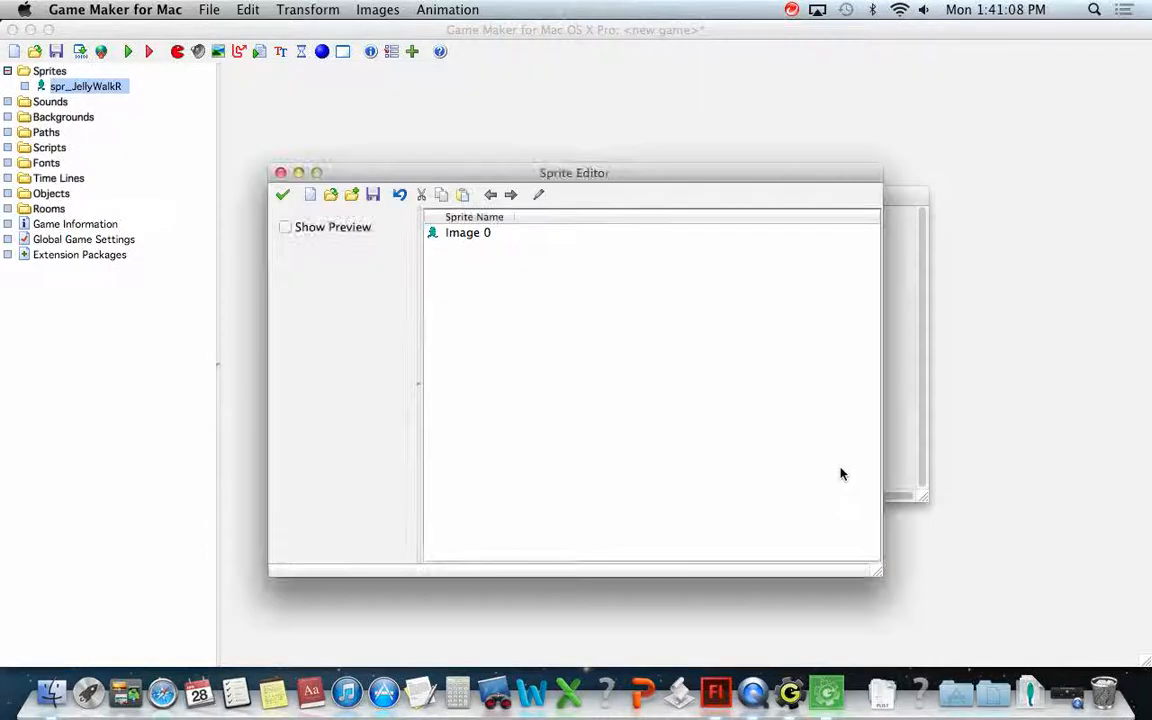
- Preview the walk animation in the Sprite Editor at a speed of 30
{"action": "left_click", "coordinate": [286, 228]}
{"action": "left_click", "coordinate": [378, 476]}
{"action": "left_click", "coordinate": [377, 484]}
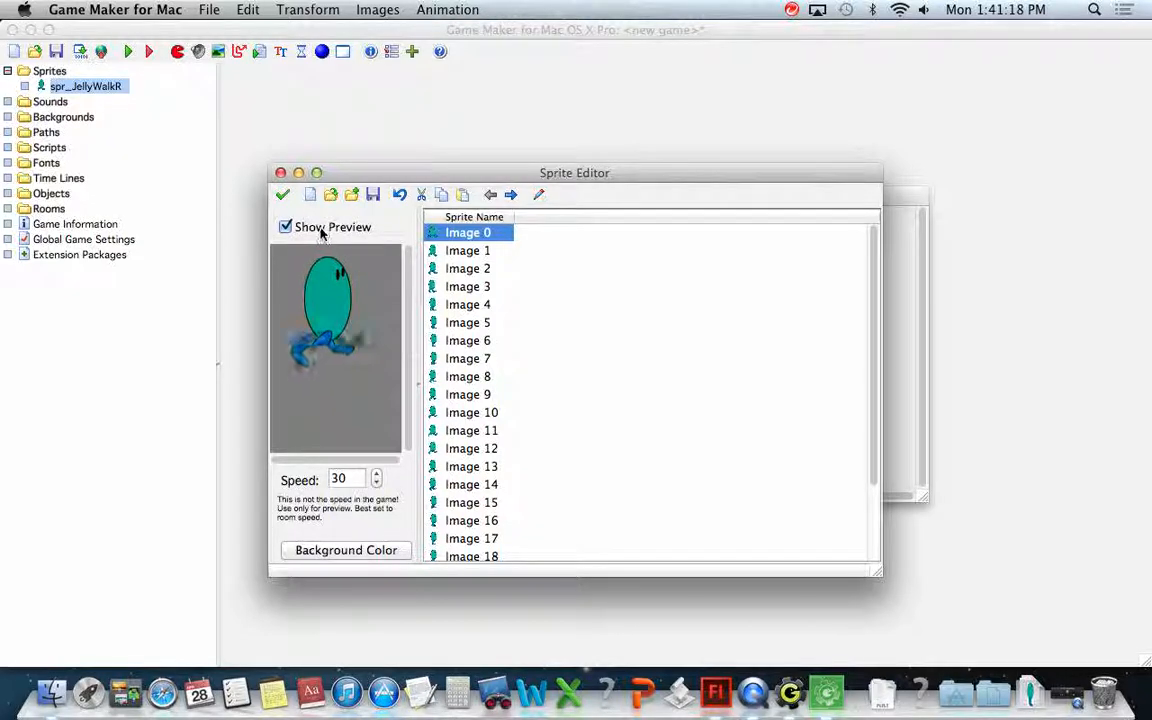
- Accept the edited frames and confirm the properties of spr_JellyWalkR
{"action": "left_click", "coordinate": [282, 194]}
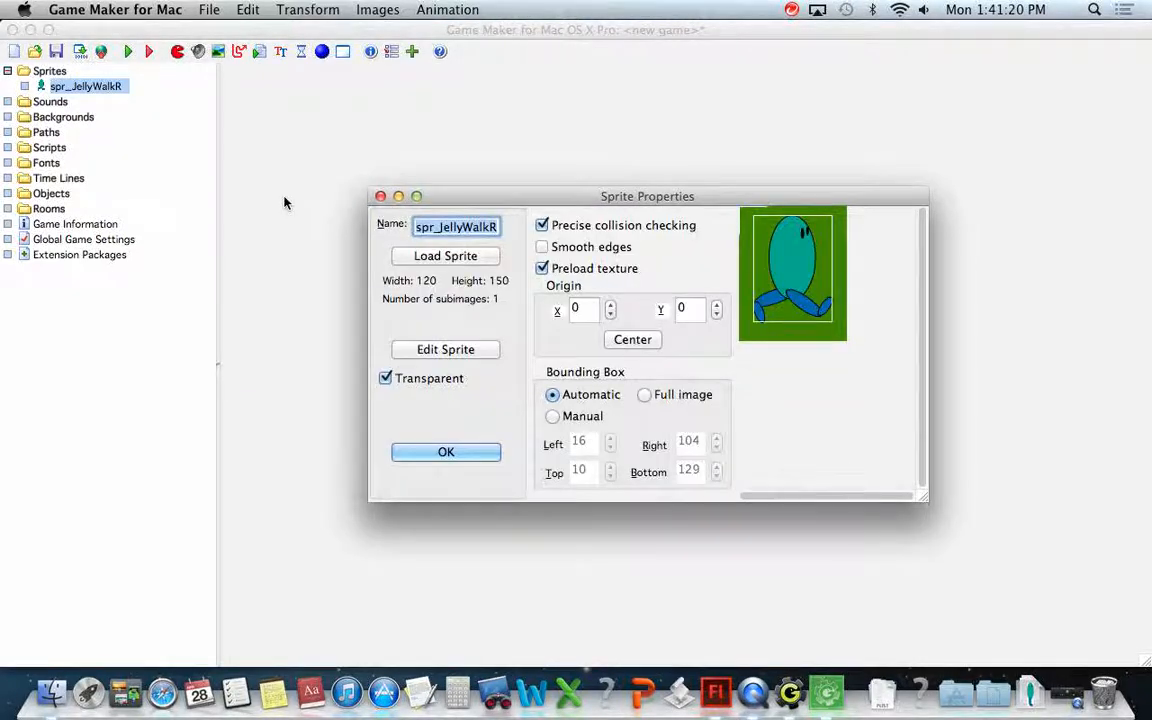
{"action": "left_click_drag", "start_coordinate": [455, 198], "coordinate": [384, 103]}
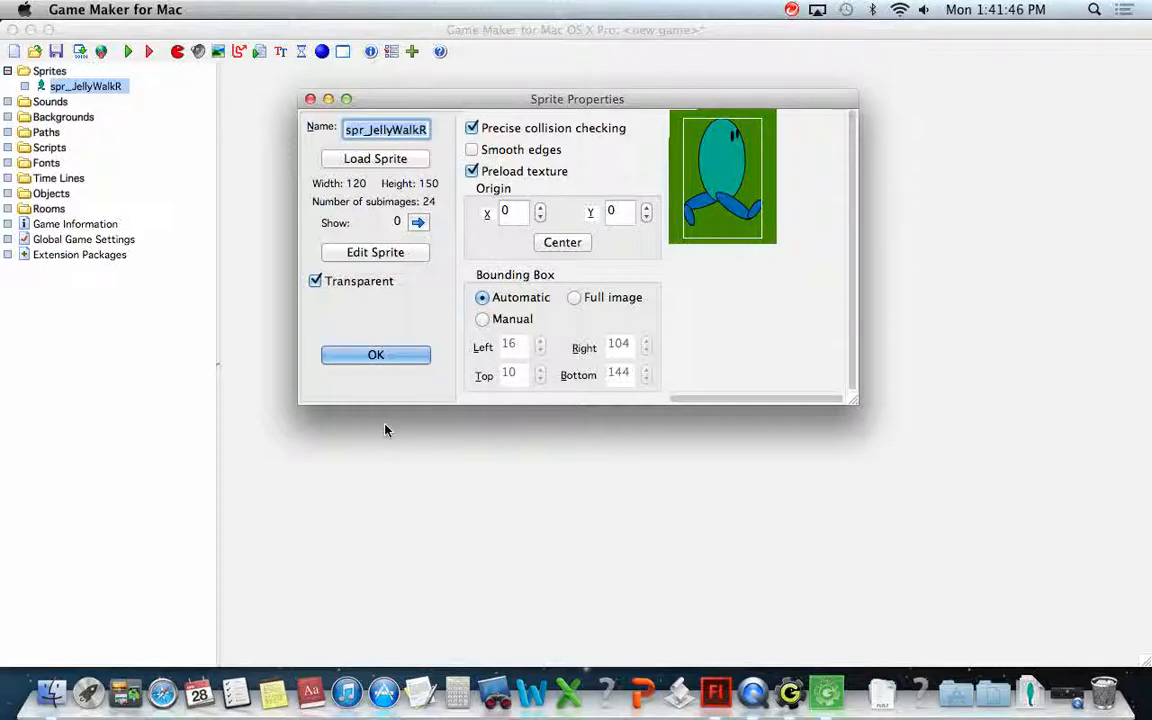
{"action": "left_click", "coordinate": [375, 356]}
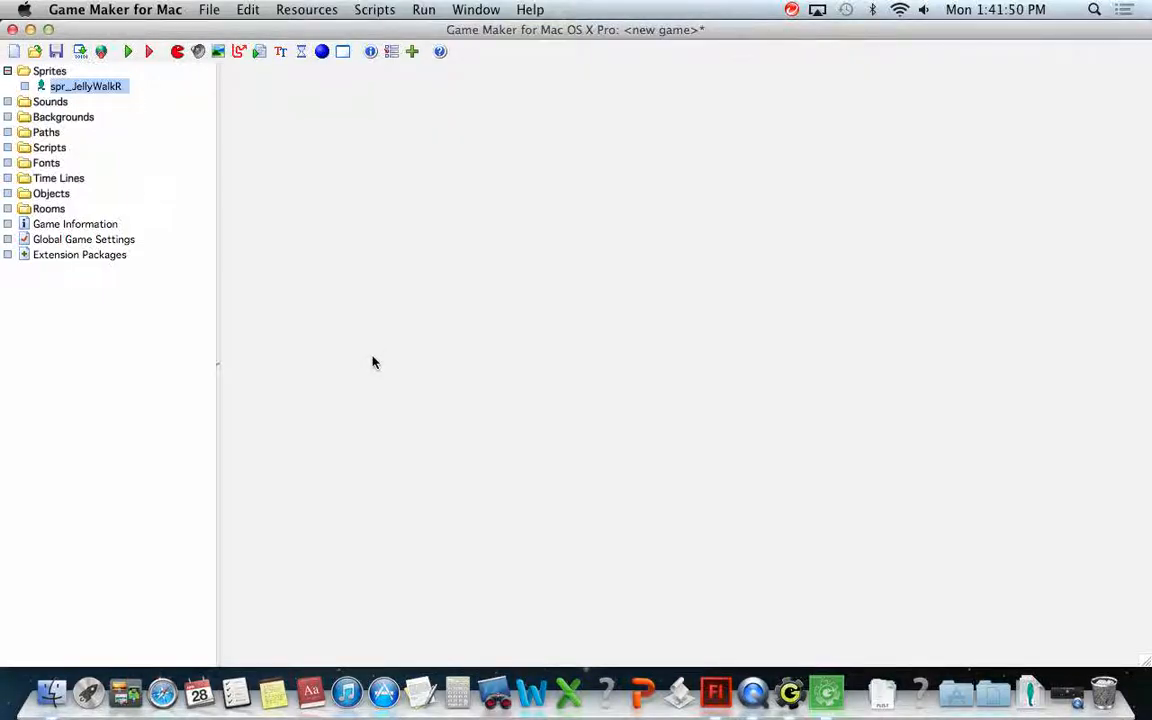